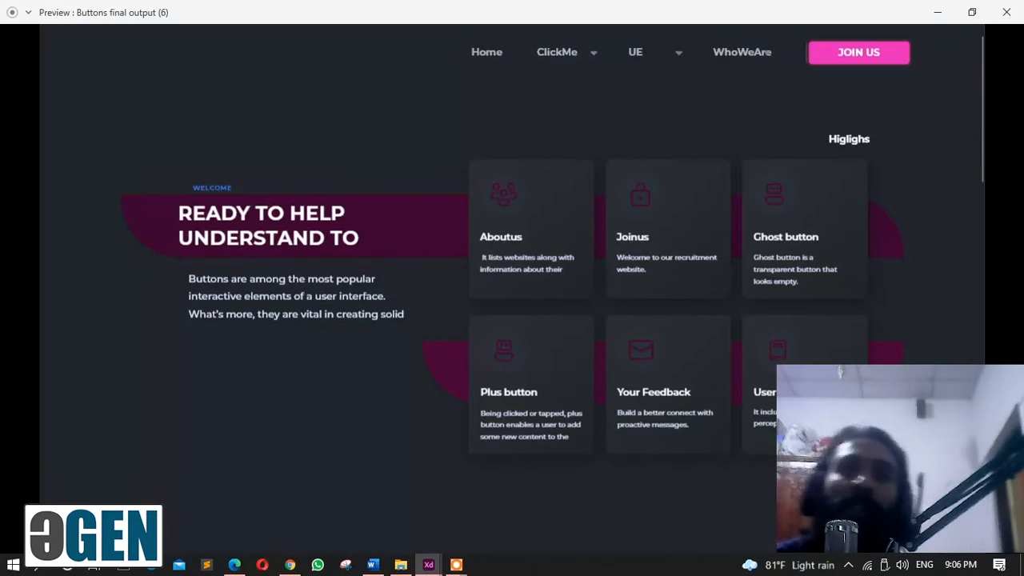
Examine the home page prototype, covering the welcome cards, the What IS BUTTON section and the Introducing on us section.
scroll(551, 240, down, 2)
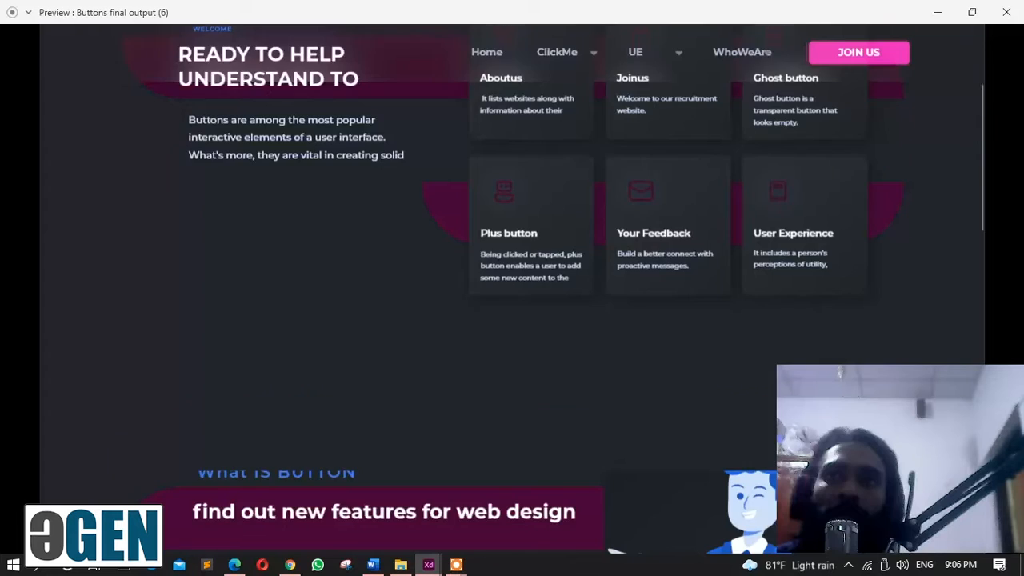
scroll(512, 264, down, 3)
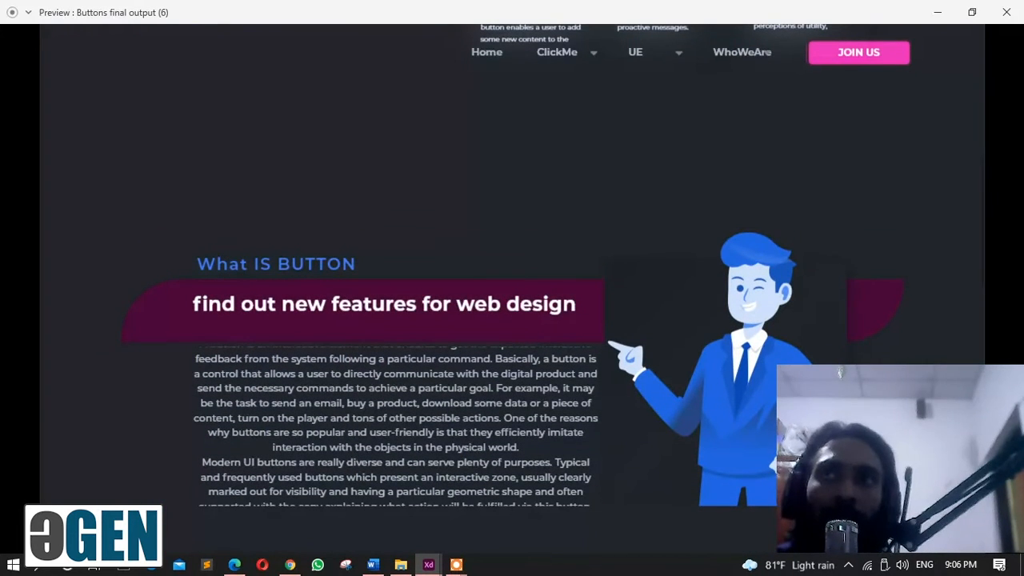
scroll(512, 264, down, 2)
scroll(512, 332, up, 1)
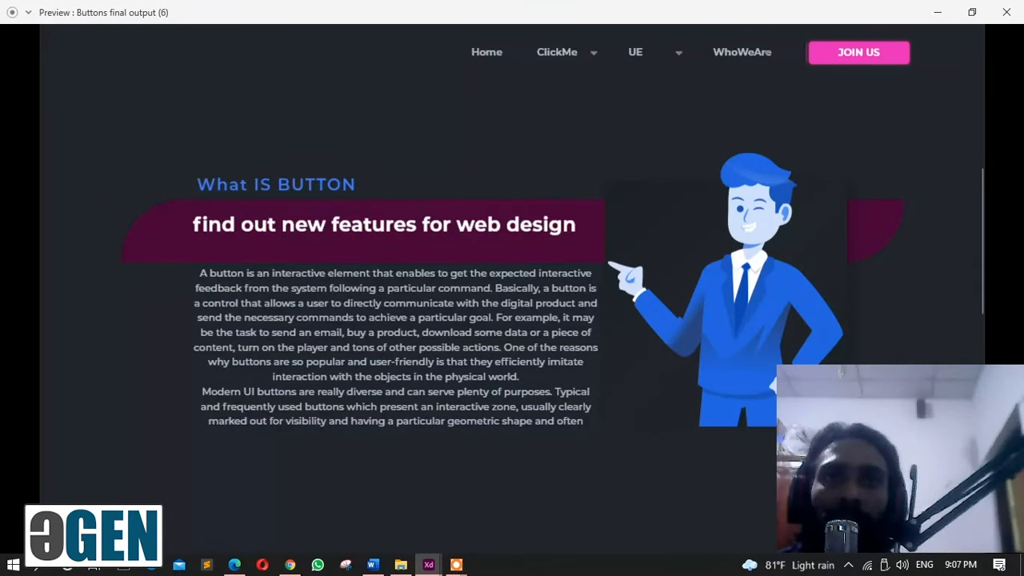
scroll(396, 348, down, 1)
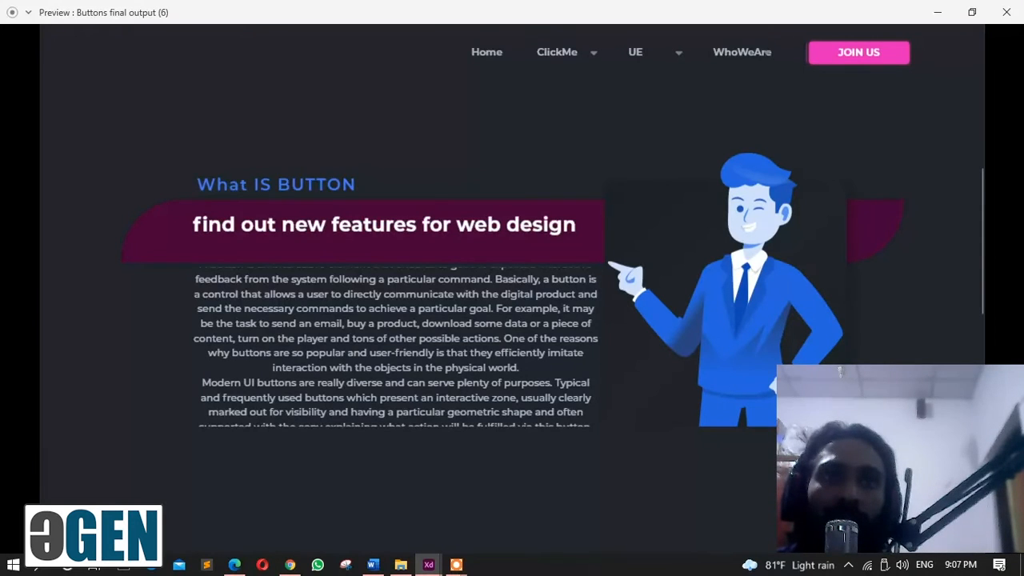
scroll(512, 288, down, 3)
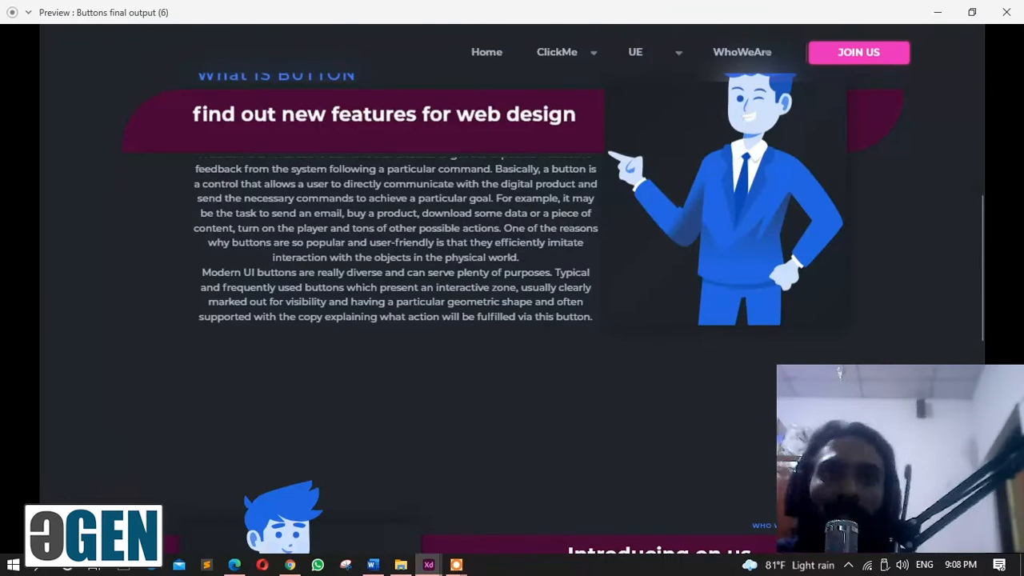
scroll(512, 288, down, 4)
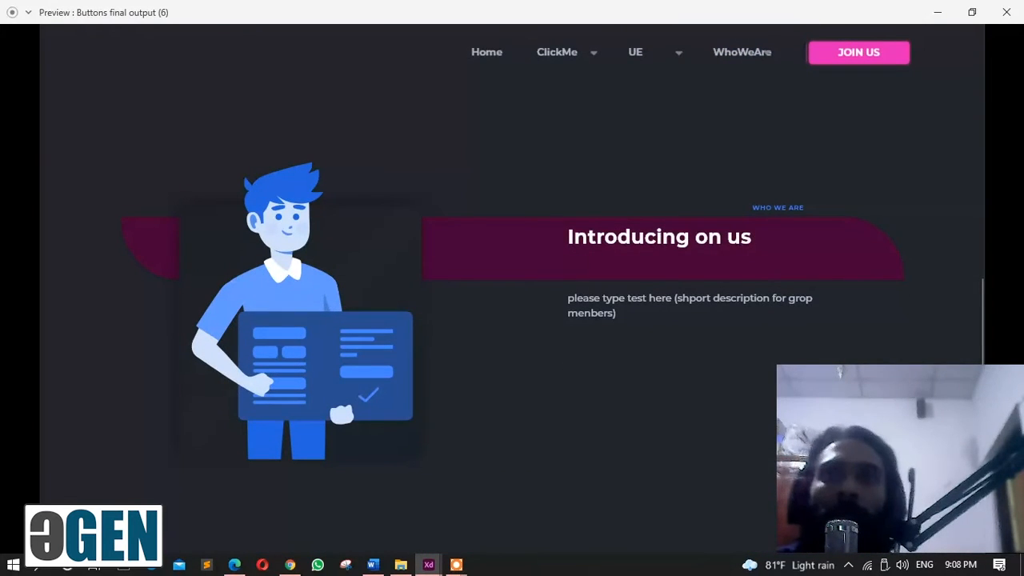
scroll(512, 288, down, 3)
scroll(512, 288, up, 8)
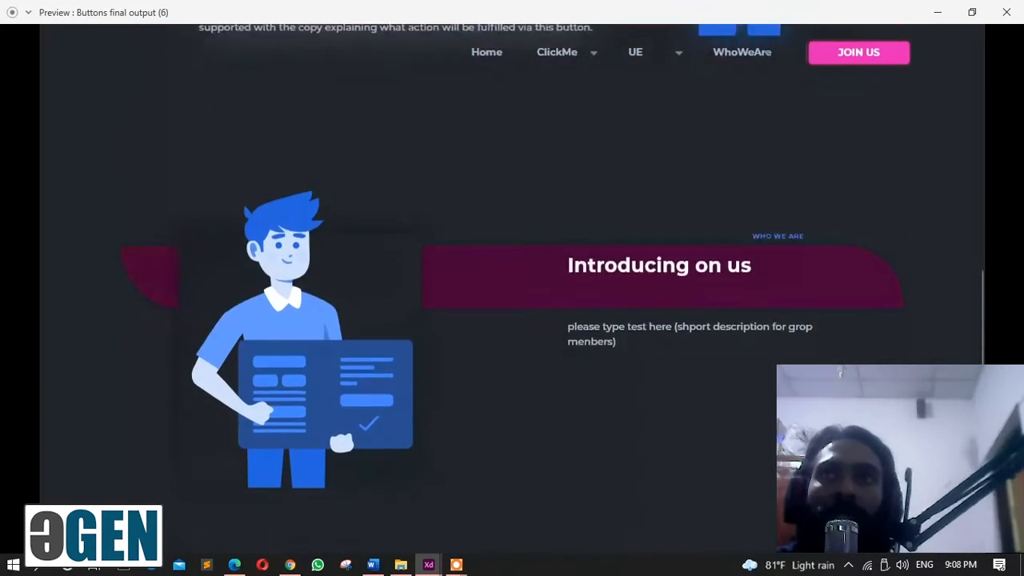
scroll(511, 288, up, 5)
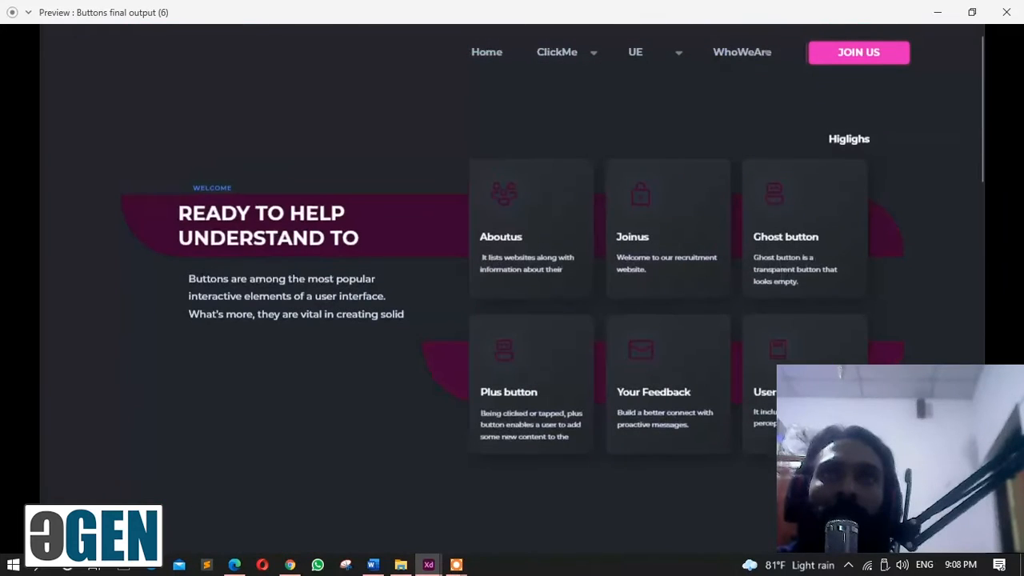
Open the button types page in the preview and examine the CTA, Text, Dropdown and Hamburger button sections.
click(858, 52)
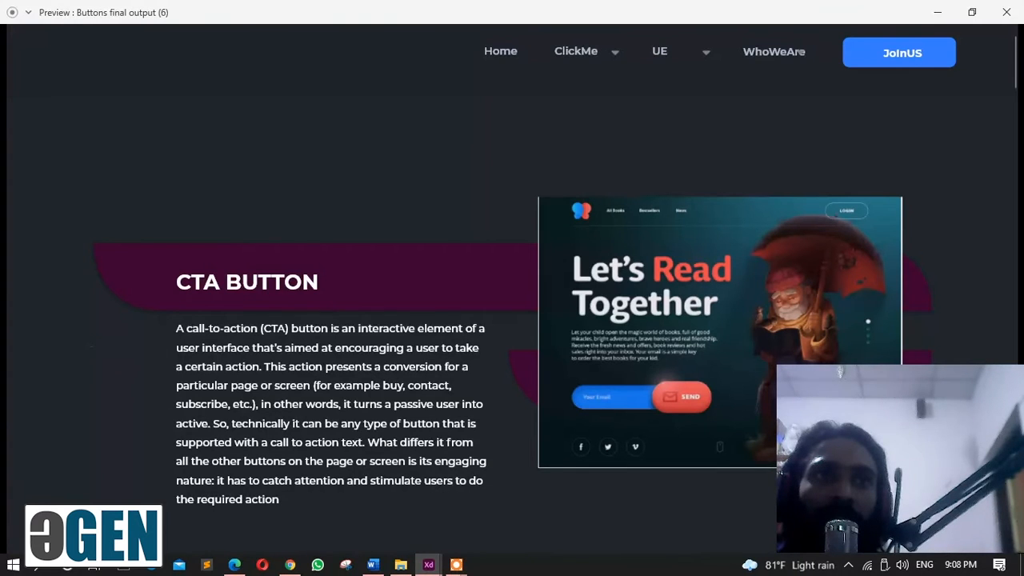
scroll(512, 320, down, 3)
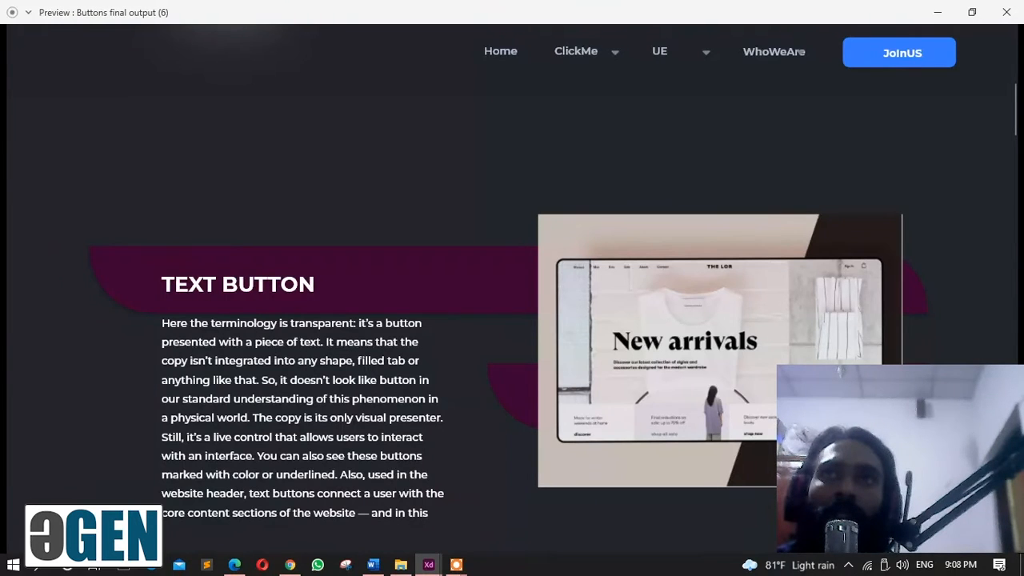
scroll(511, 320, up, 3)
scroll(512, 319, down, 3)
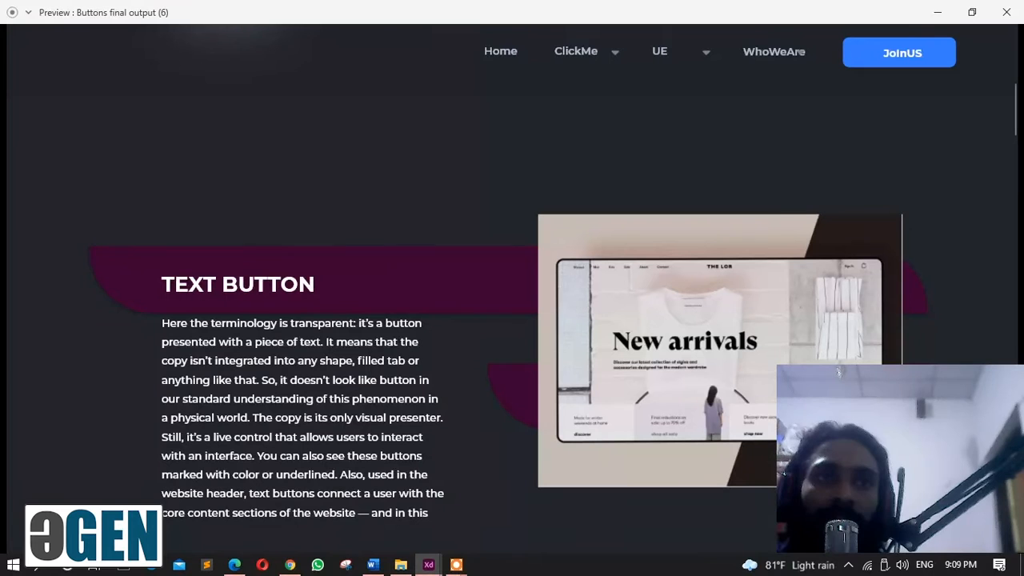
scroll(512, 320, down, 5)
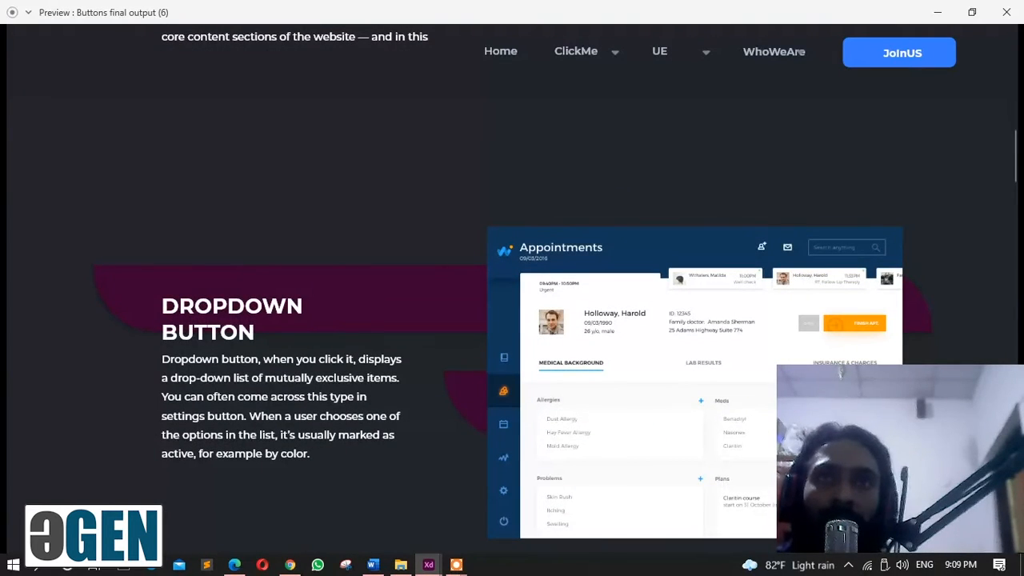
scroll(801, 51, down, 2)
scroll(801, 51, up, 1)
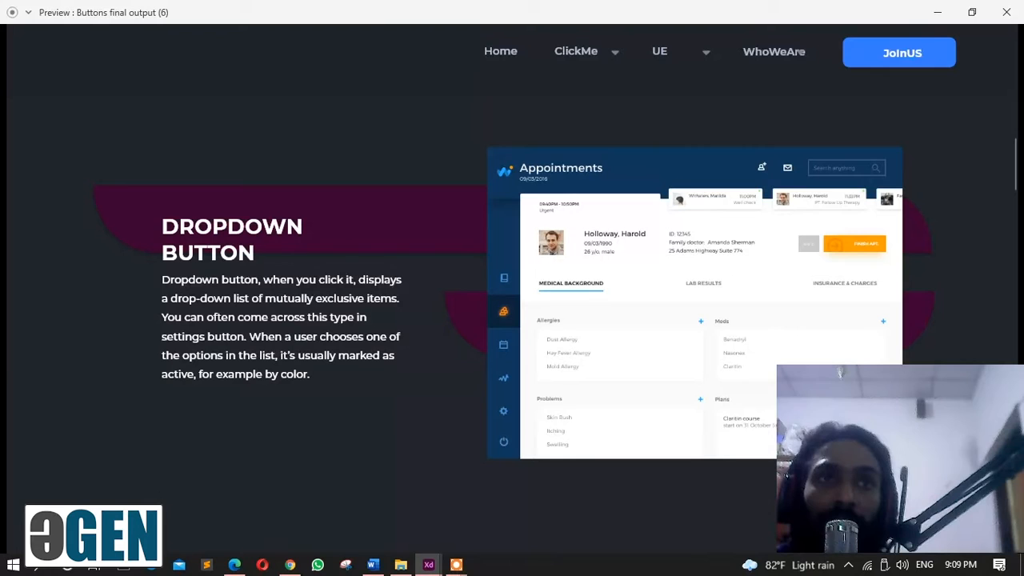
scroll(512, 320, down, 1)
scroll(839, 371, down, 3)
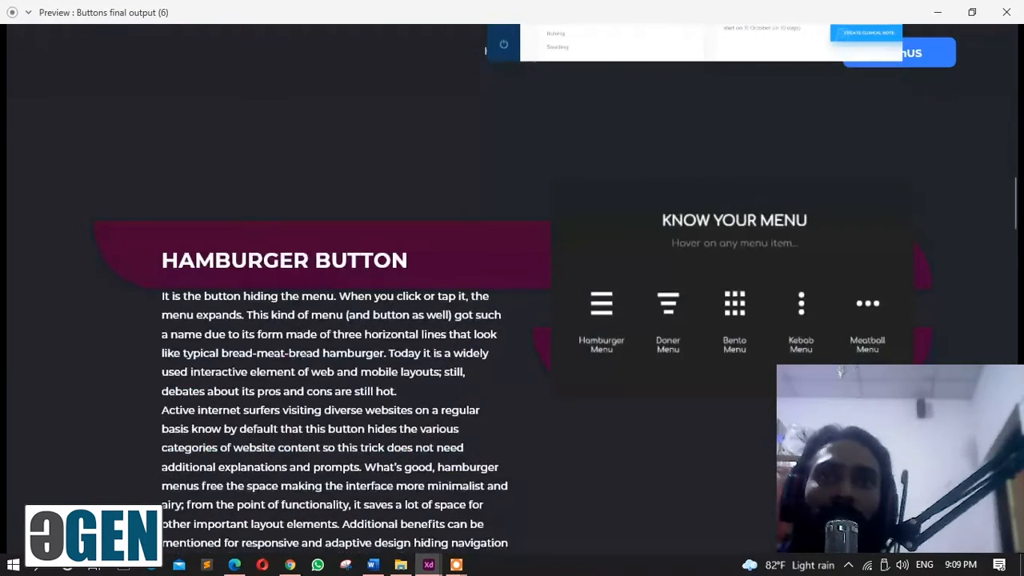
scroll(840, 371, down, 1)
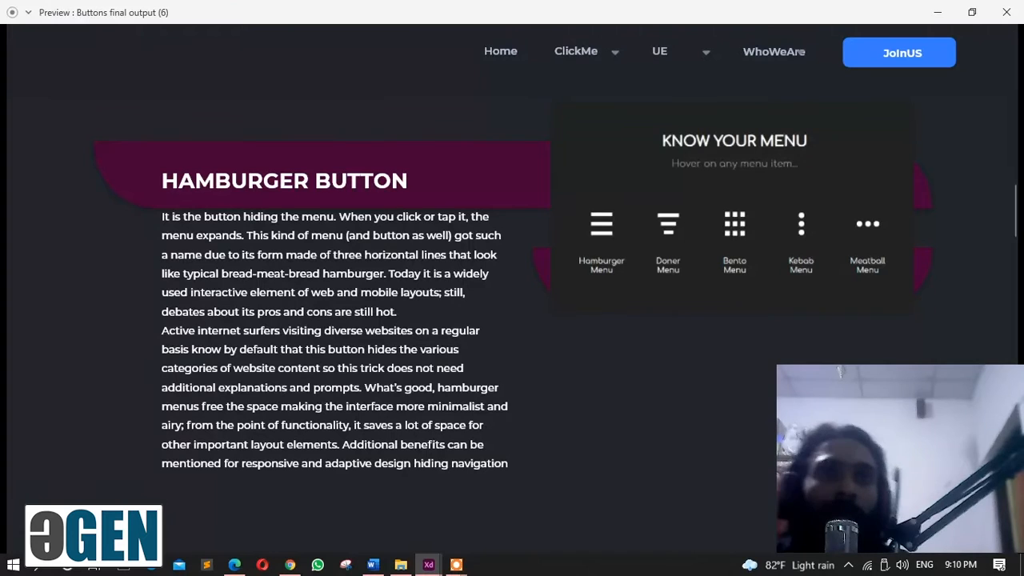
Examine the Plus, Expendable, Share, Ghost and Floating Action button sections of the button types page.
scroll(512, 319, down, 5)
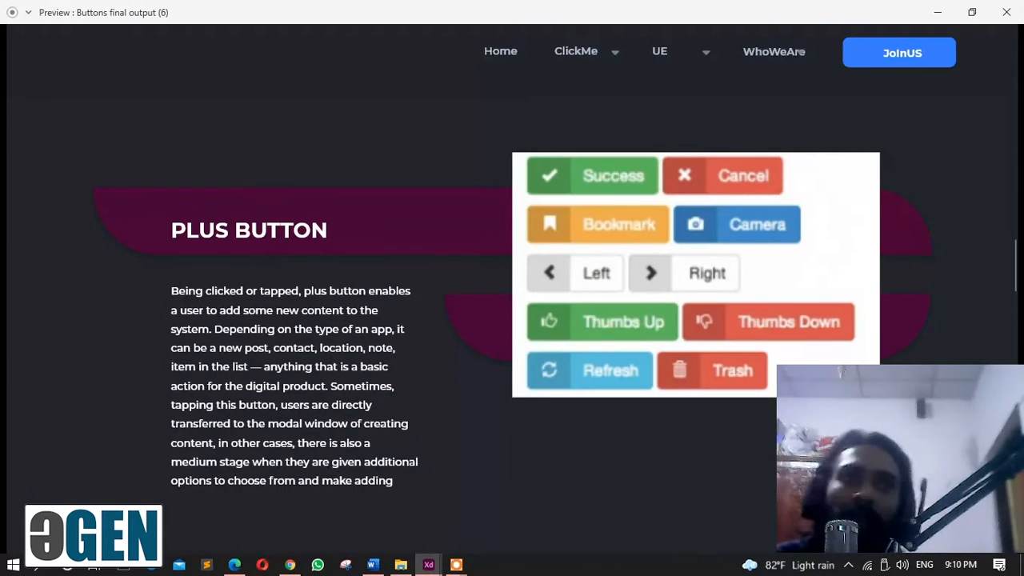
scroll(512, 320, down, 5)
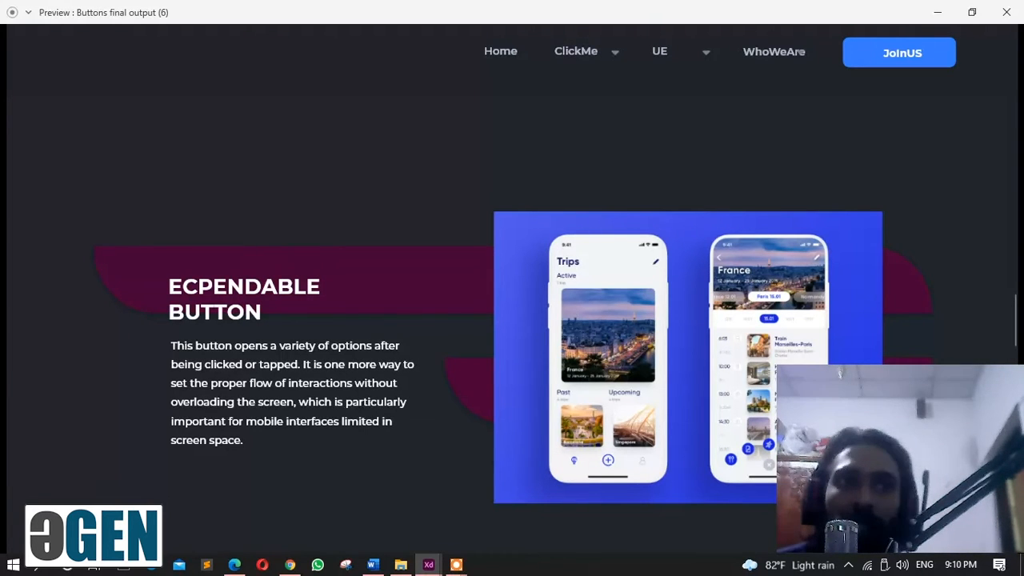
scroll(512, 288, down, 6)
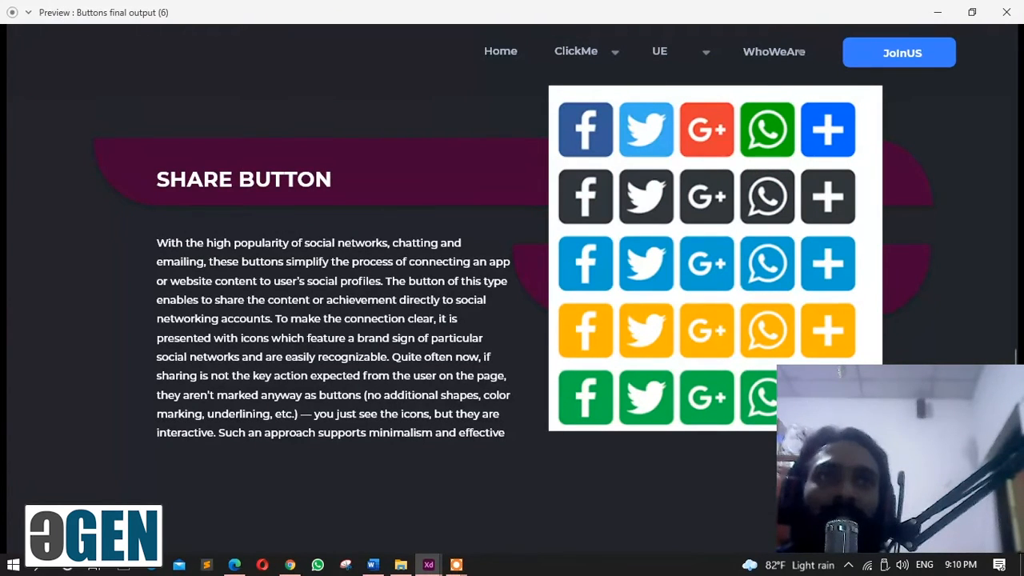
scroll(512, 288, down, 5)
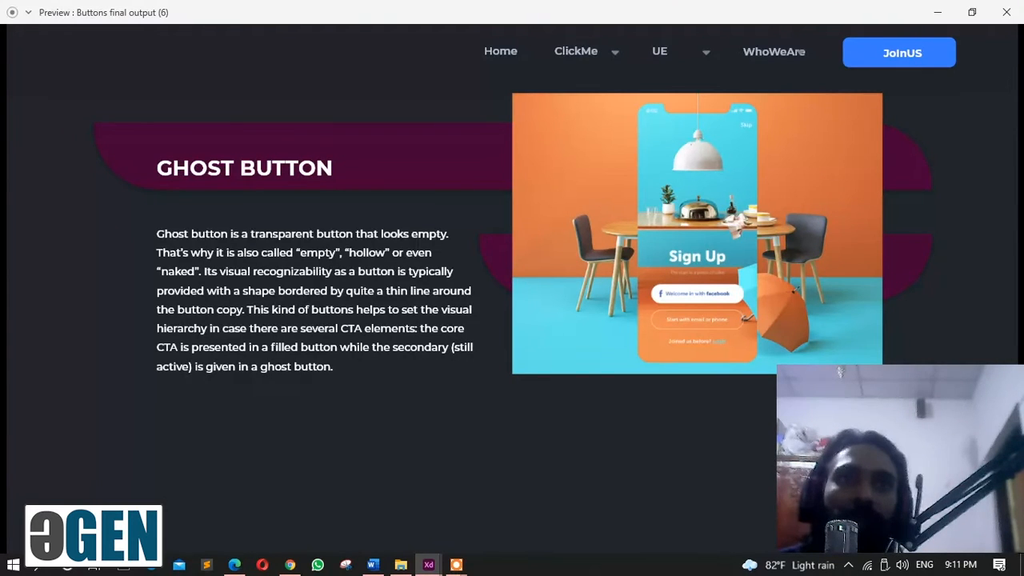
scroll(512, 320, down, 5)
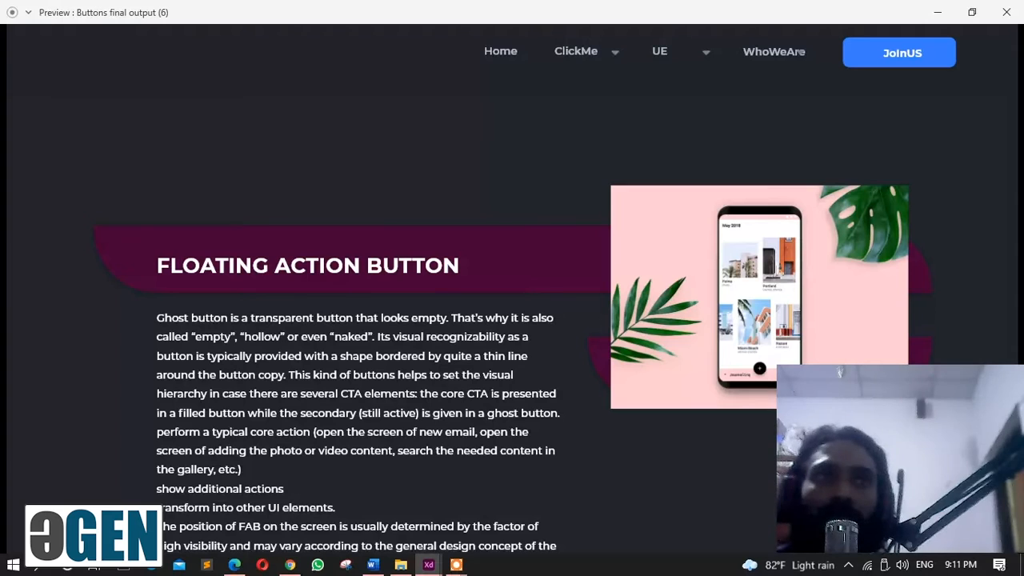
scroll(512, 320, down, 1)
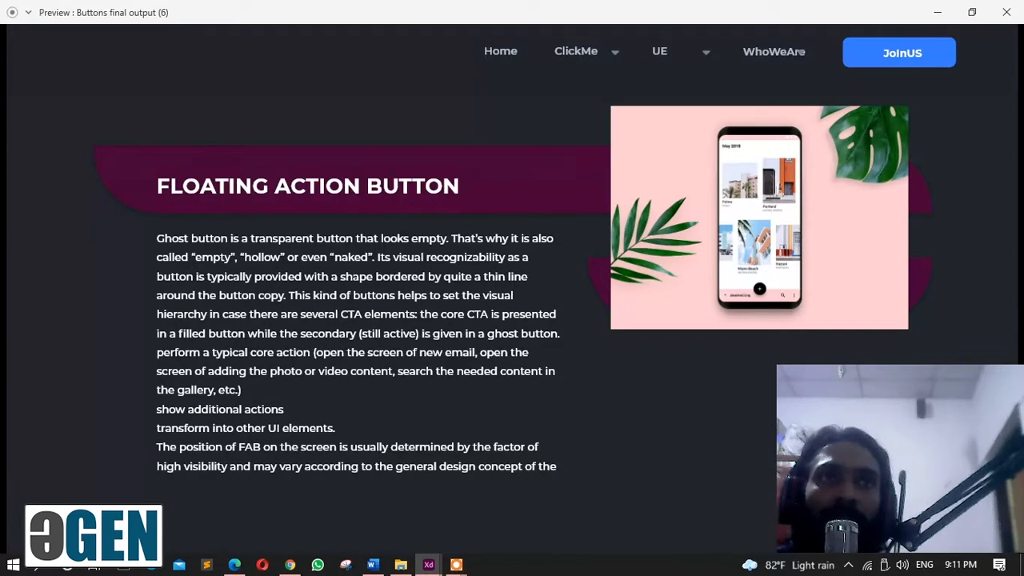
scroll(512, 304, up, 5)
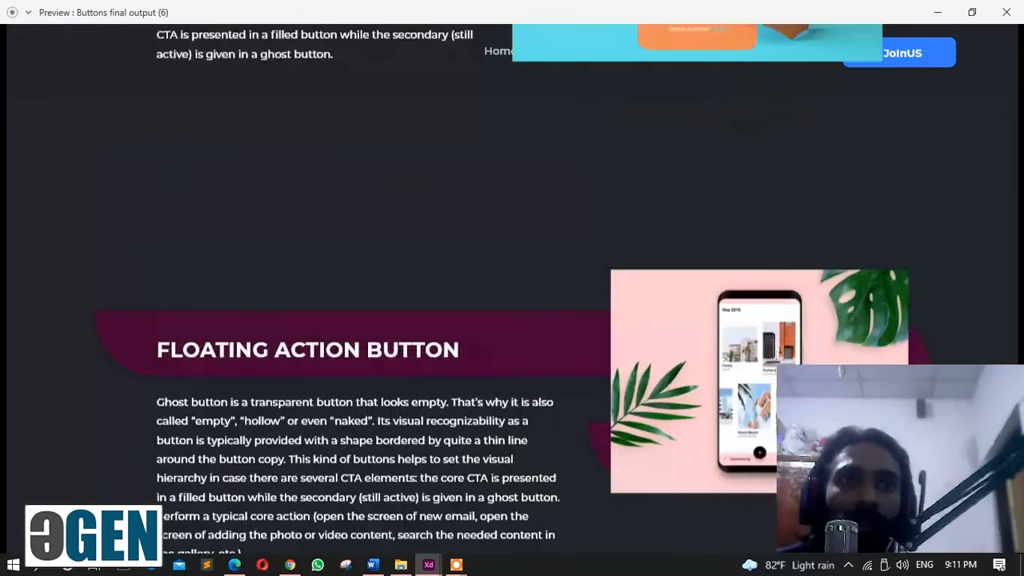
scroll(512, 304, down, 5)
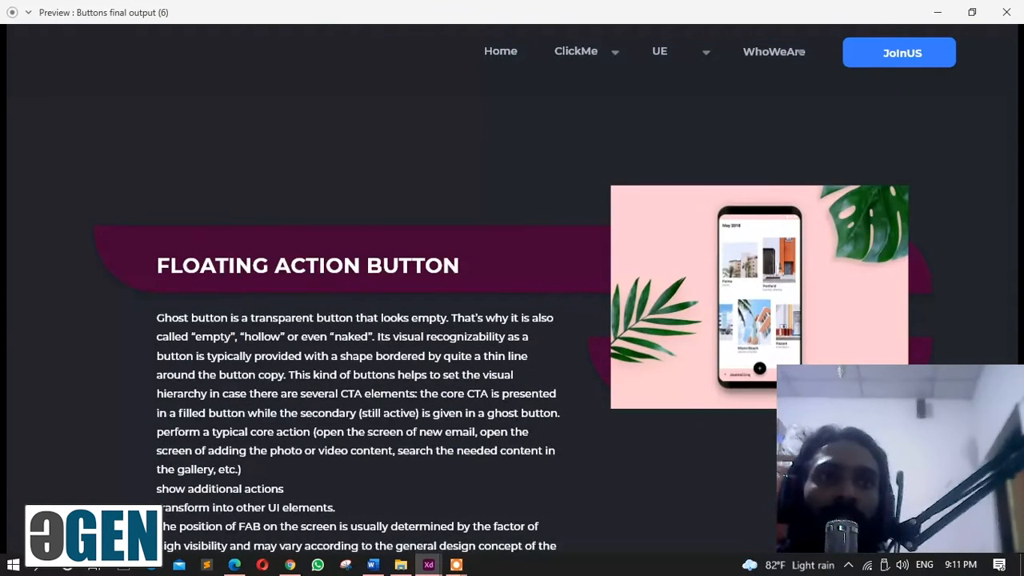
scroll(512, 304, down, 1)
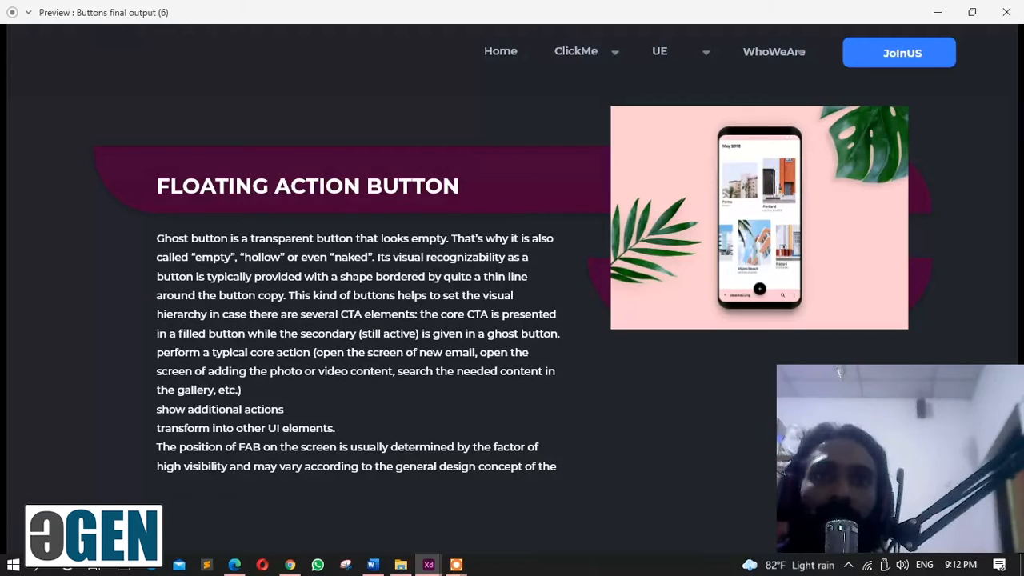
scroll(512, 288, down, 5)
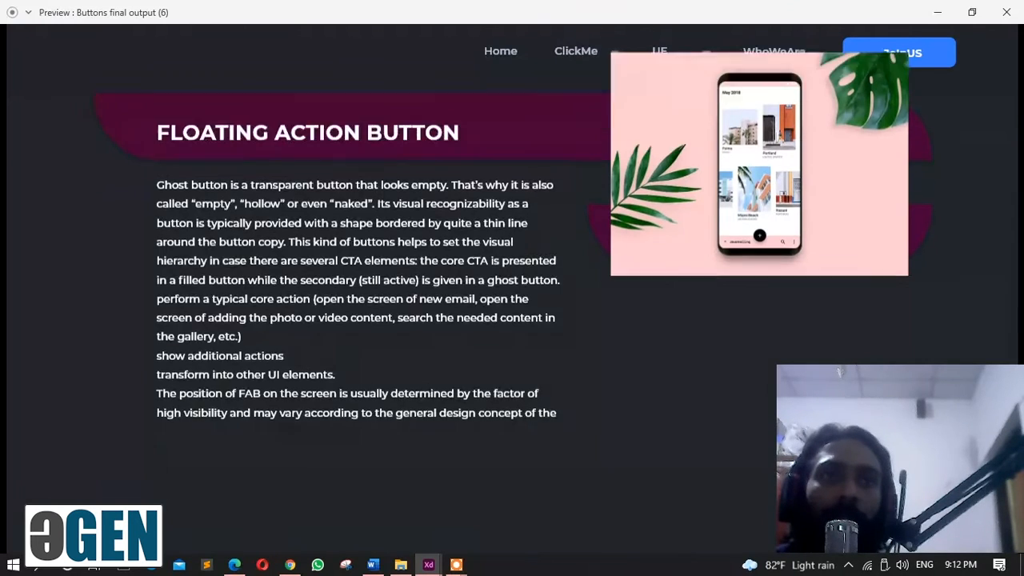
scroll(512, 288, up, 4)
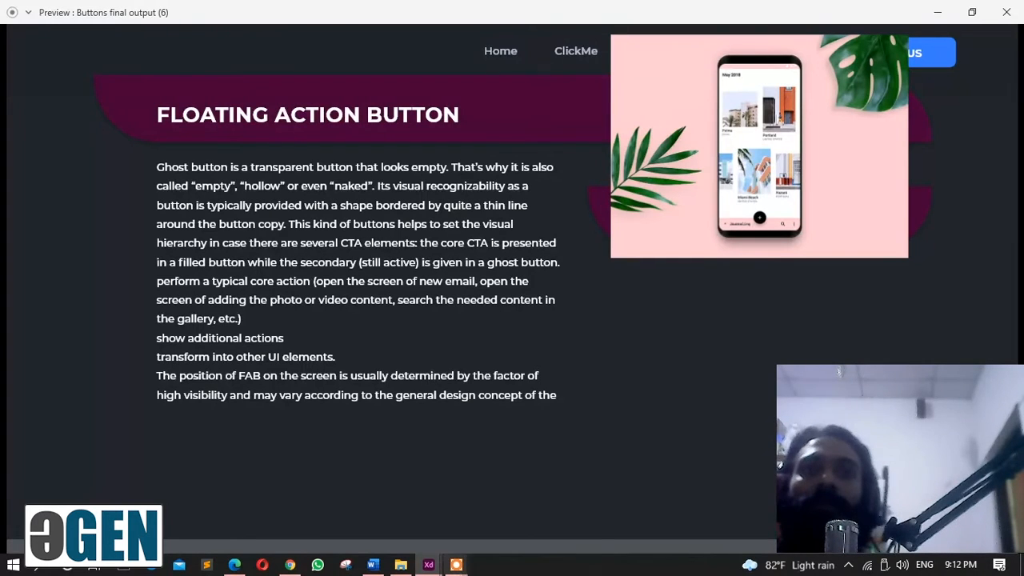
mouse_move(456, 565)
click(516, 502)
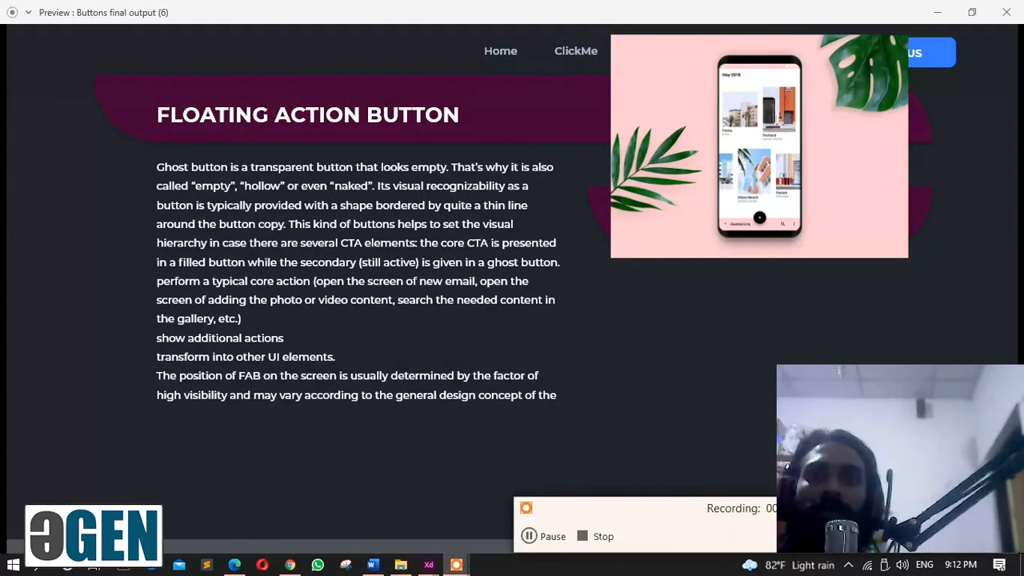
click(596, 536)
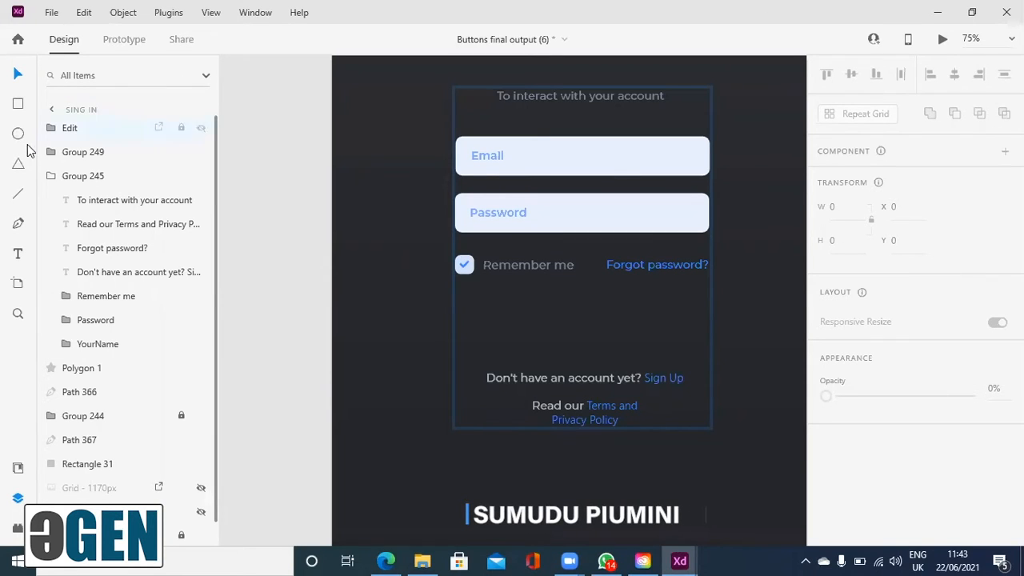
Draw a borderless dark maroon rectangle about 451 × 68 with corner radius 19 below the Remember me row of the sign-in form.
click(18, 103)
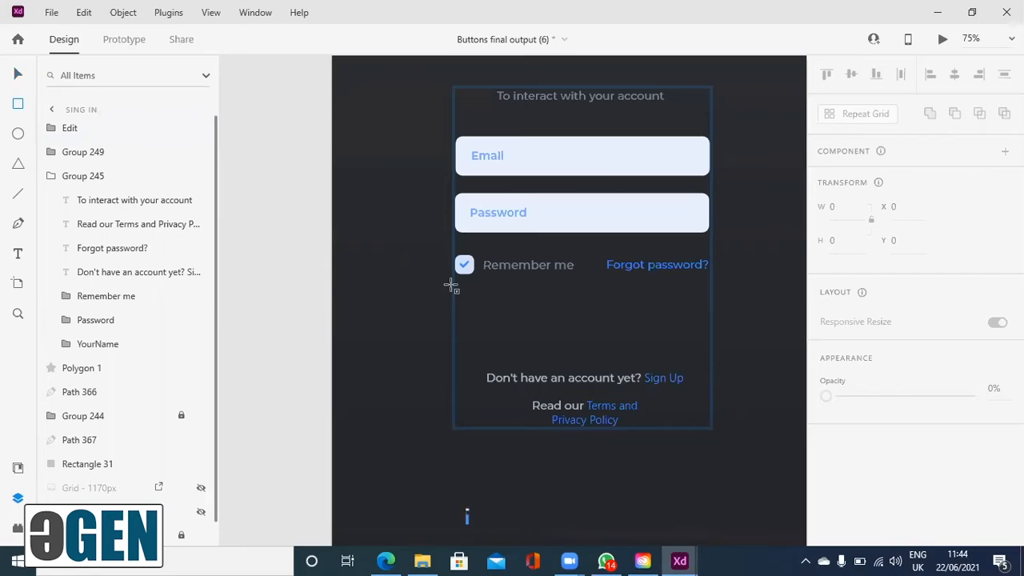
drag(456, 287, 708, 300)
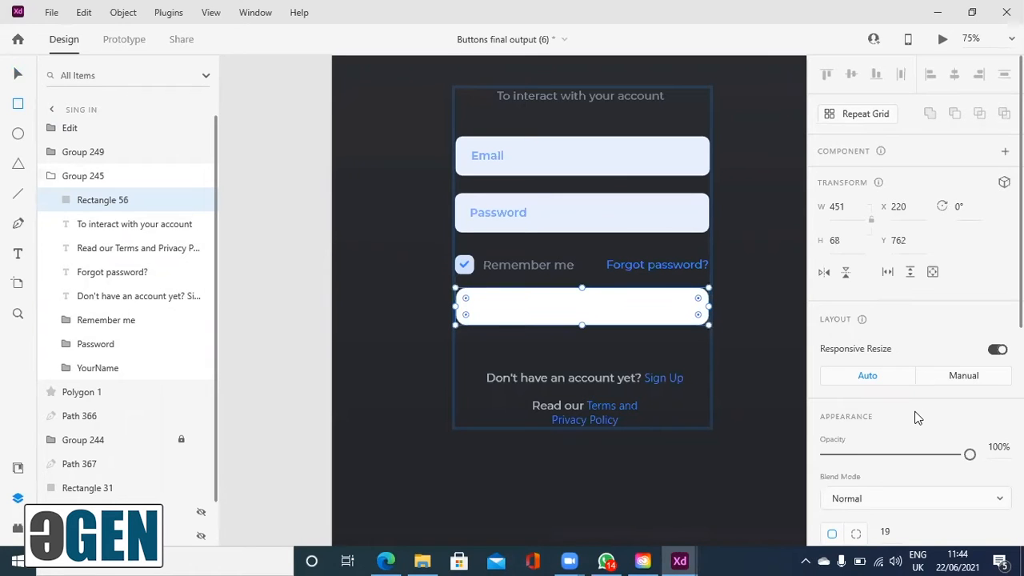
scroll(917, 418, down, 4)
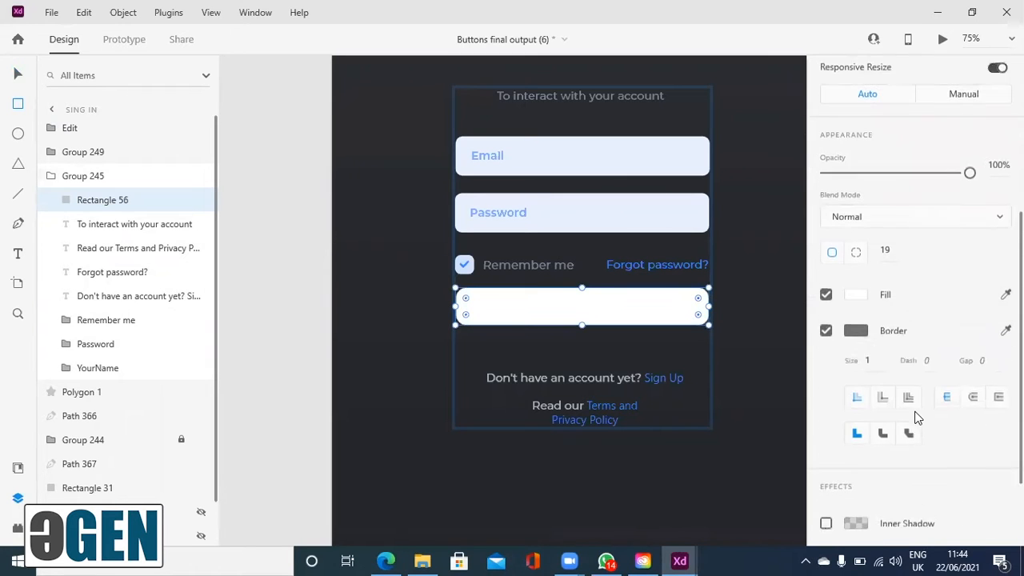
click(826, 318)
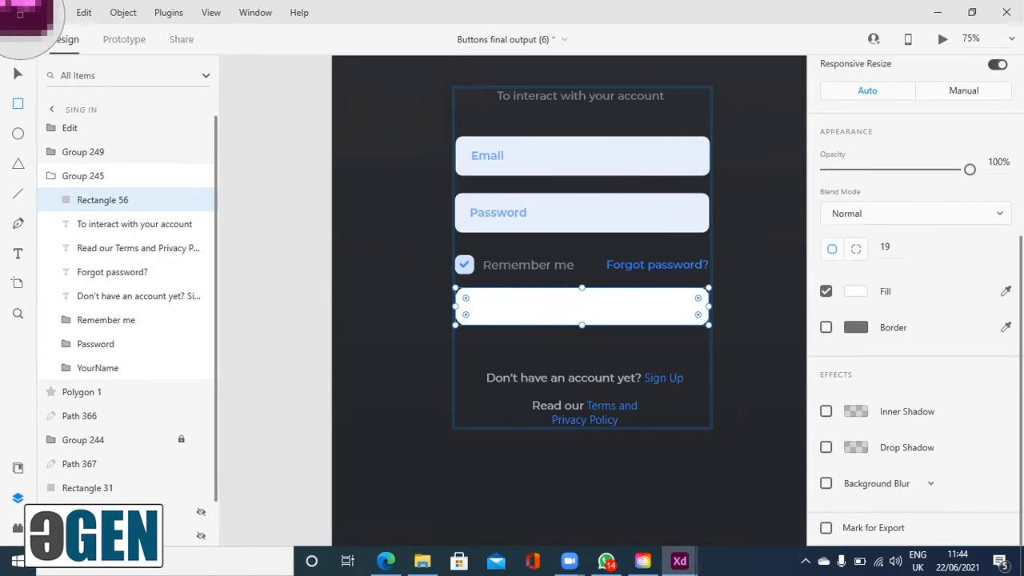
click(20, 15)
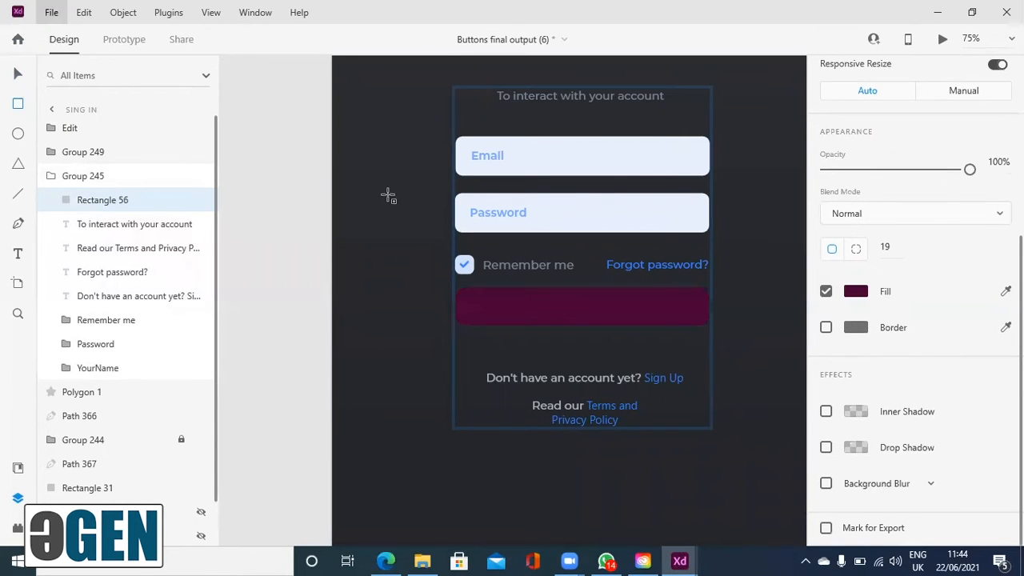
Rename the dark maroon rectangle's layer as btn.
double_click(124, 202)
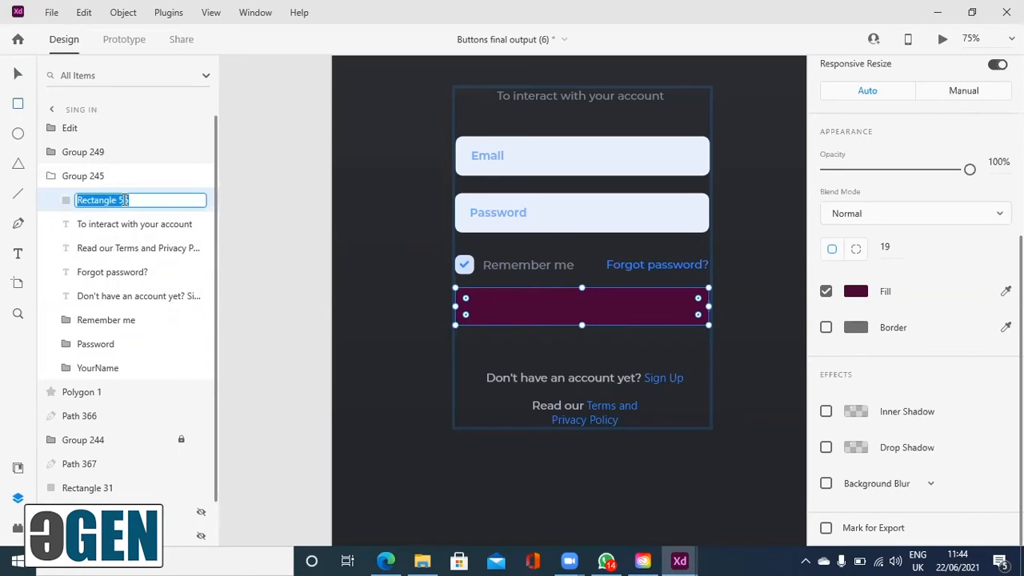
text(btn)
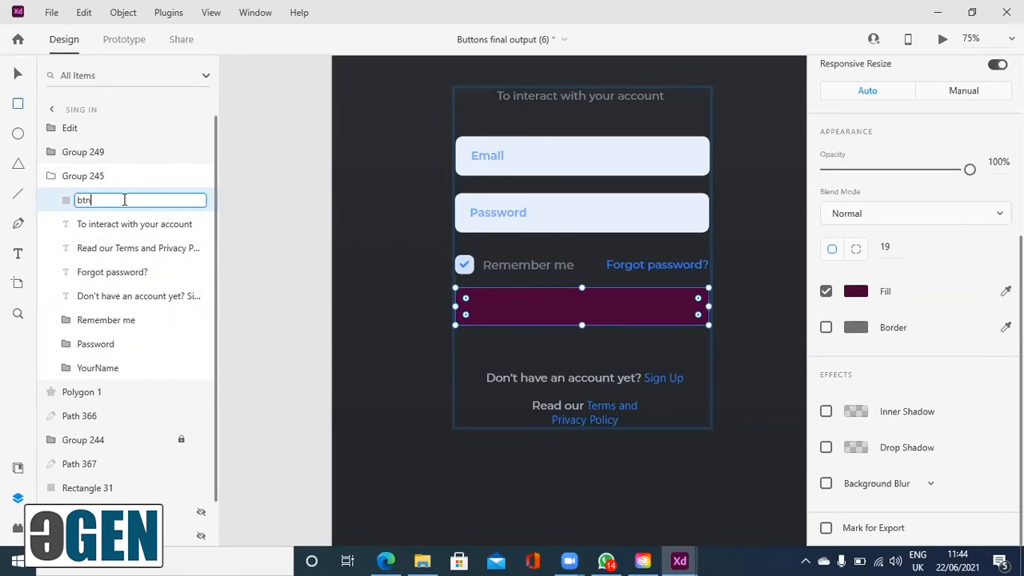
key(Return)
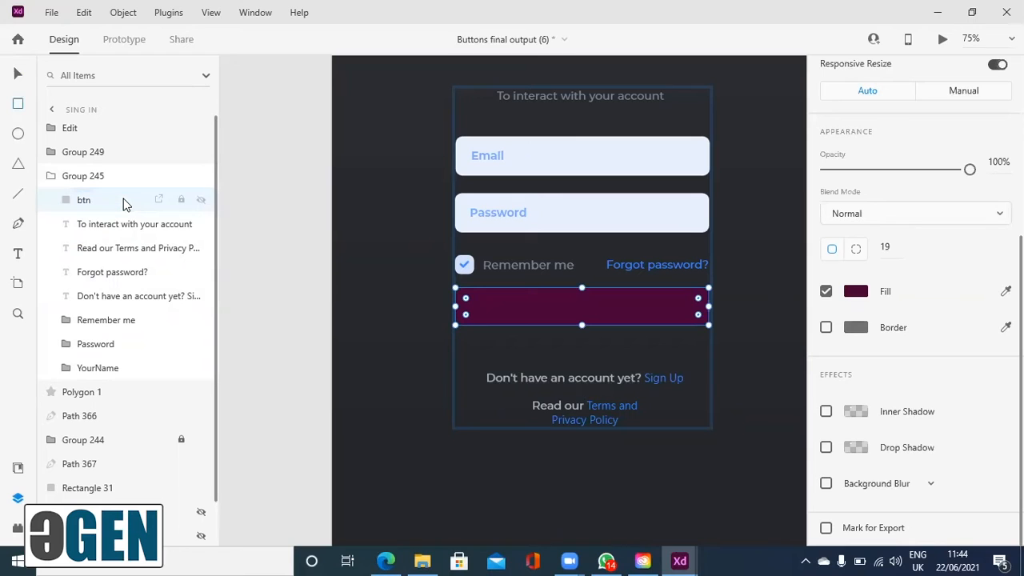
Add the text "Sign in" on the maroon rectangle below the Remember me row.
click(20, 253)
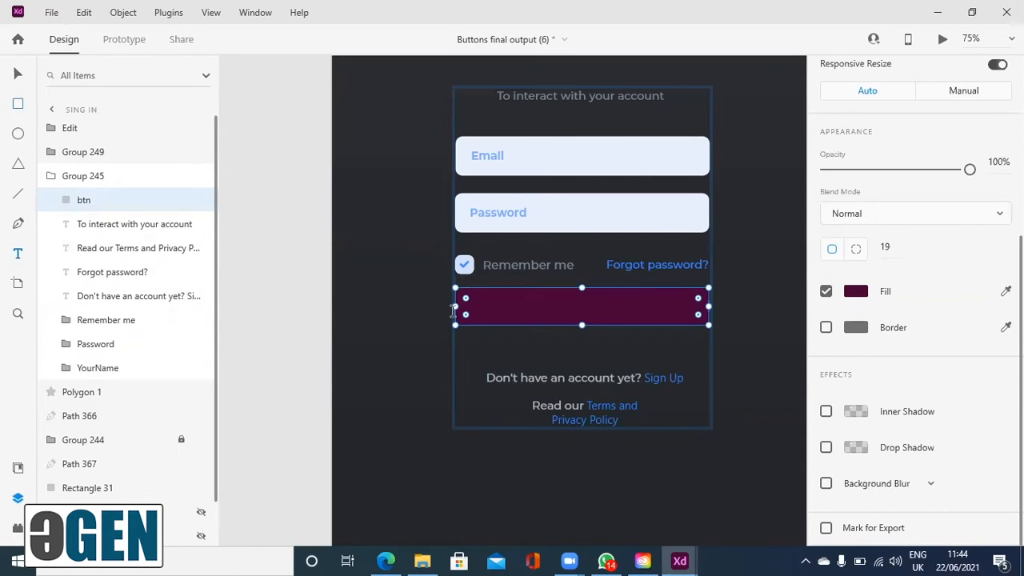
click(547, 307)
text(Sign in)
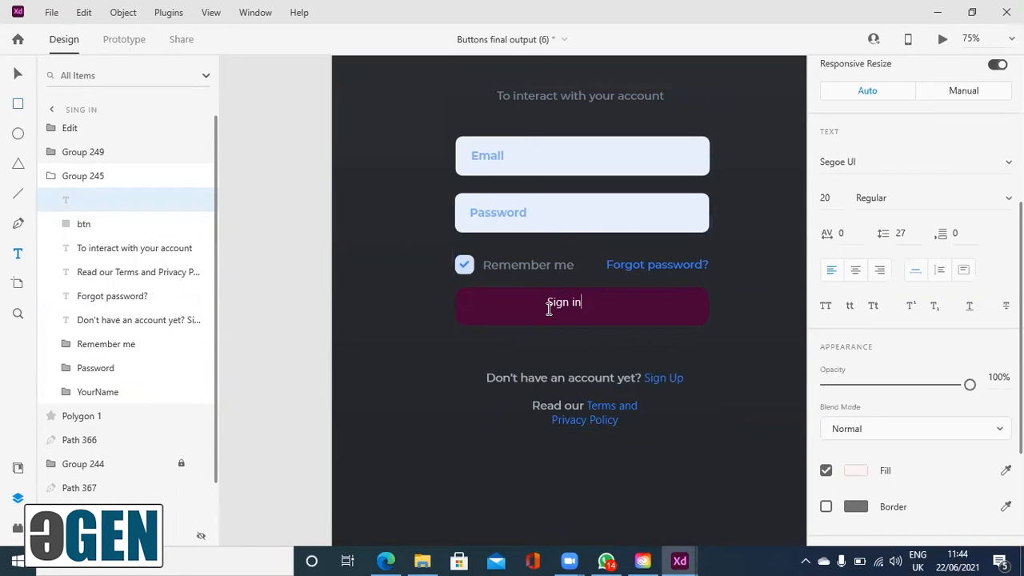
key(Escape)
Duplicate the Sign in text and move the copy straight down below the button to about Y 841.
click(135, 199)
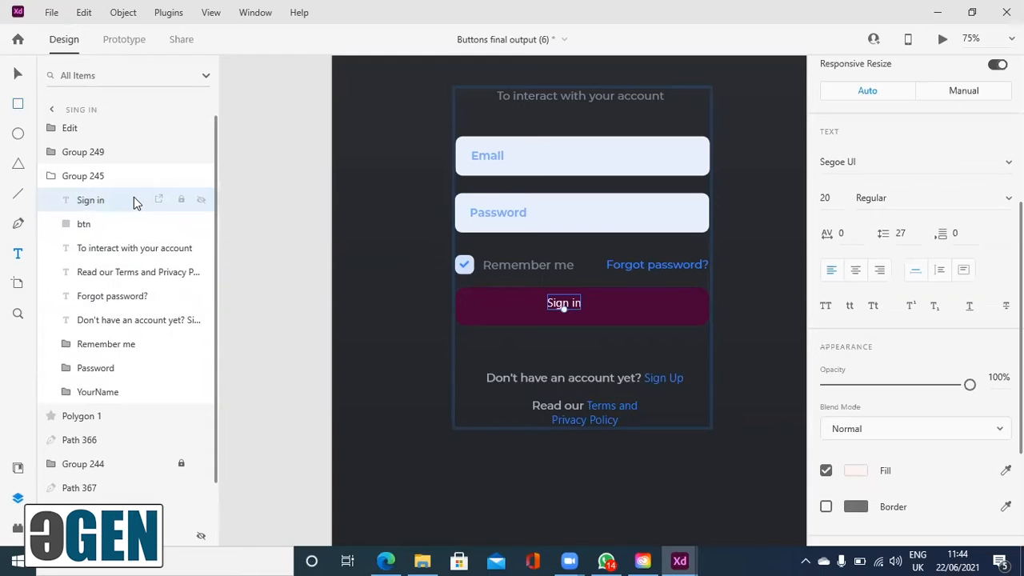
right_click(134, 198)
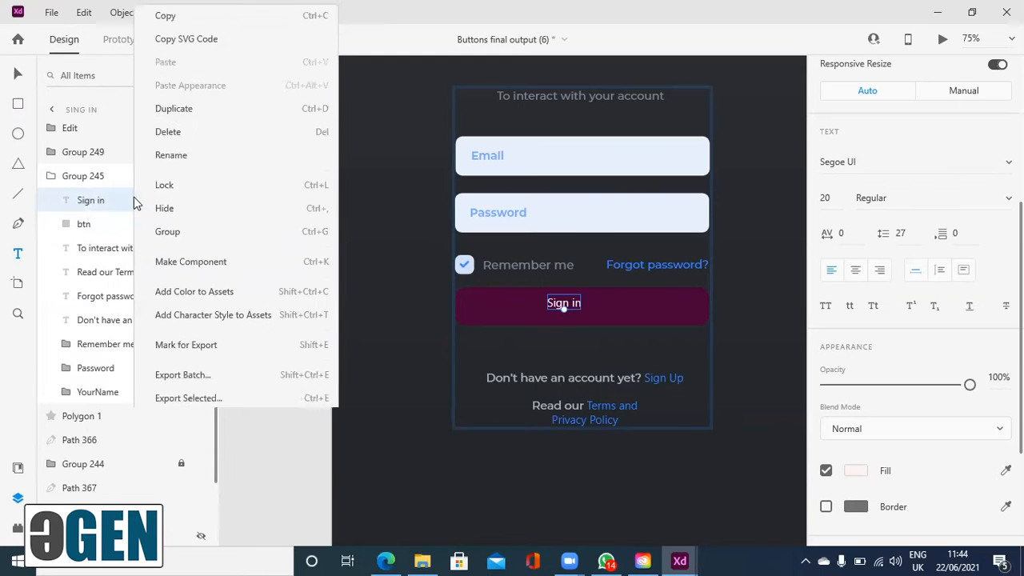
click(190, 106)
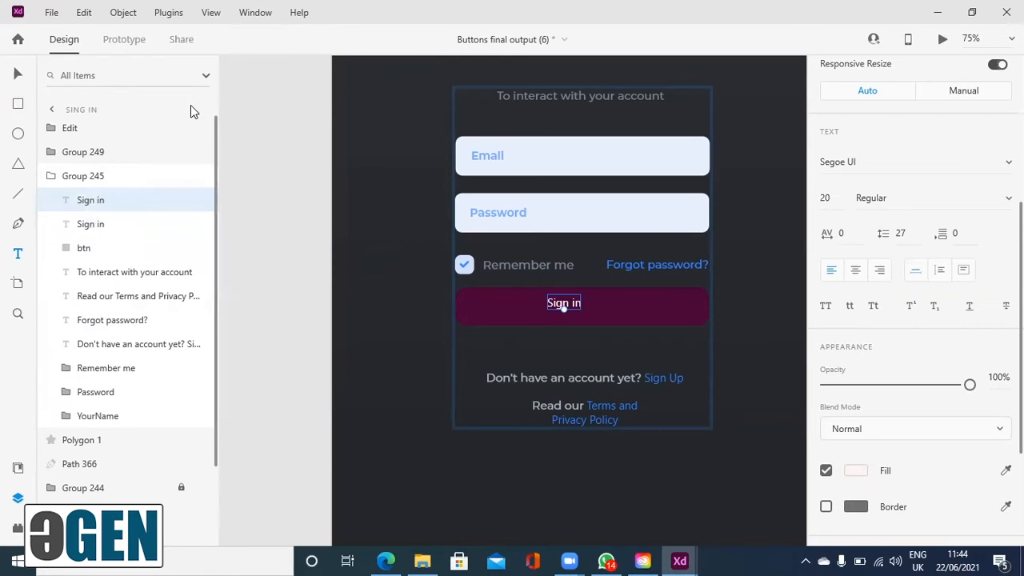
click(125, 226)
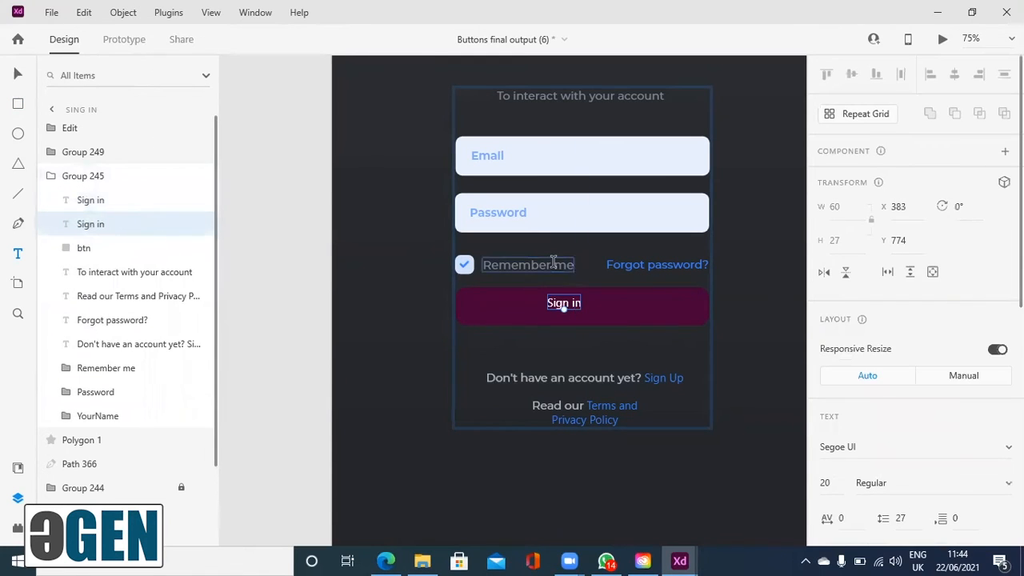
click(18, 73)
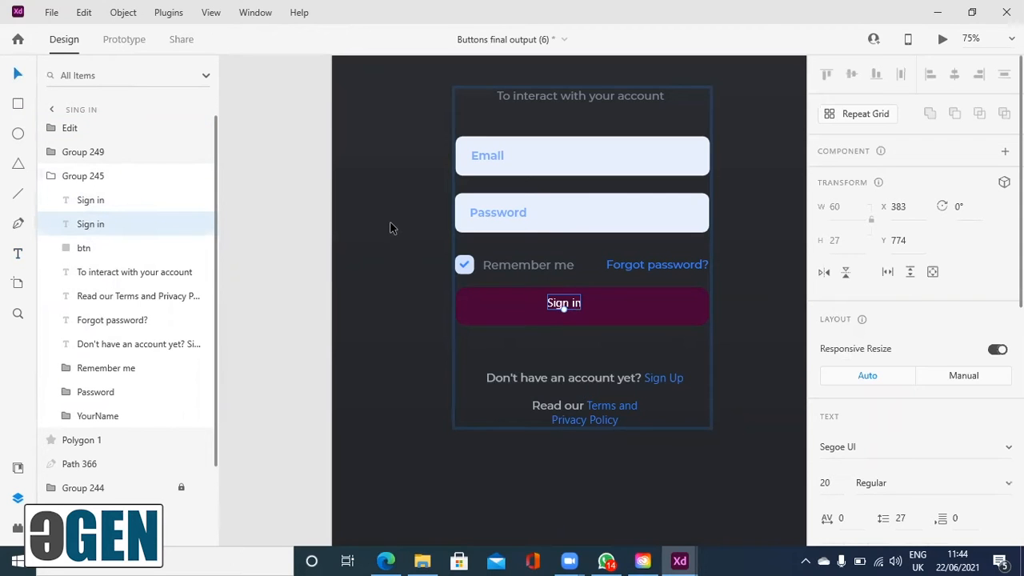
key(ctrl+d)
drag(563, 302, 568, 341)
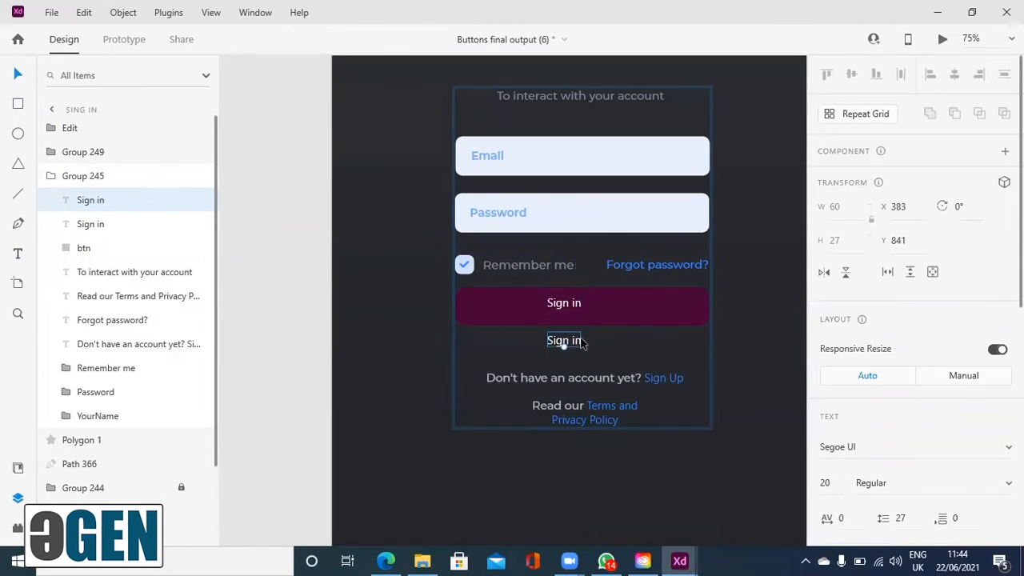
Change the copied text to "Done" and move it back onto the button, over the Sign in text.
double_click(579, 342)
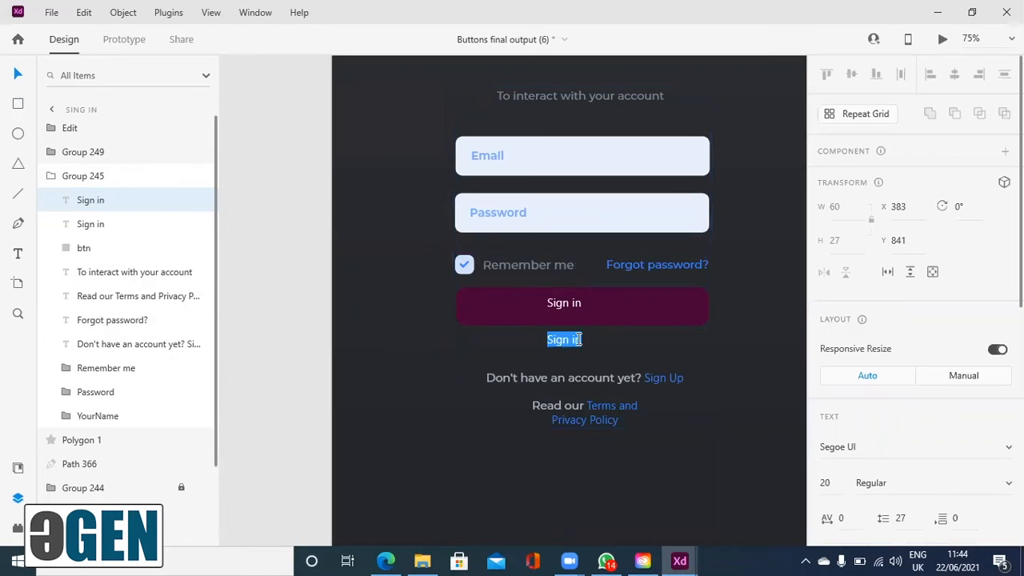
text(Done)
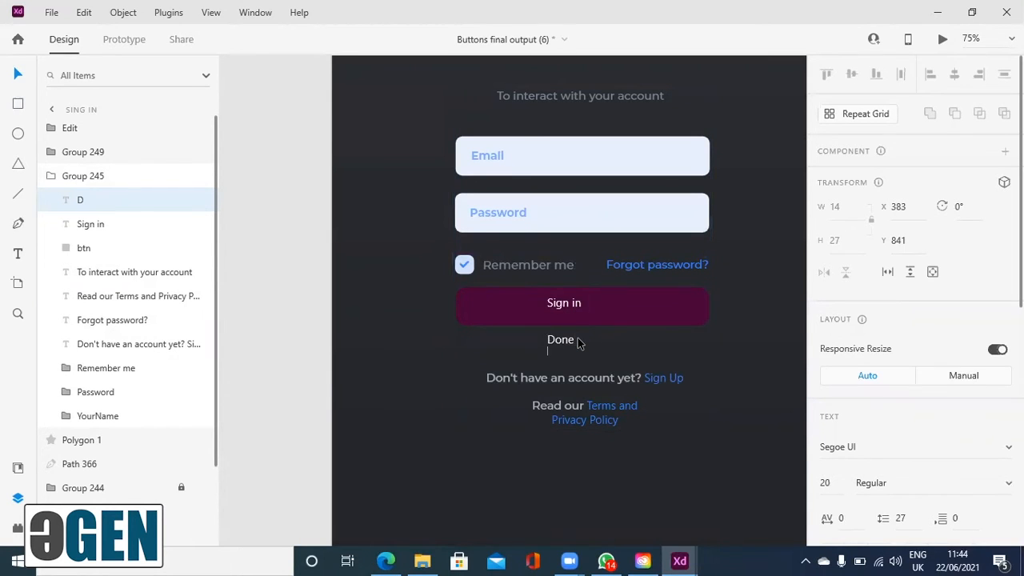
key(Escape)
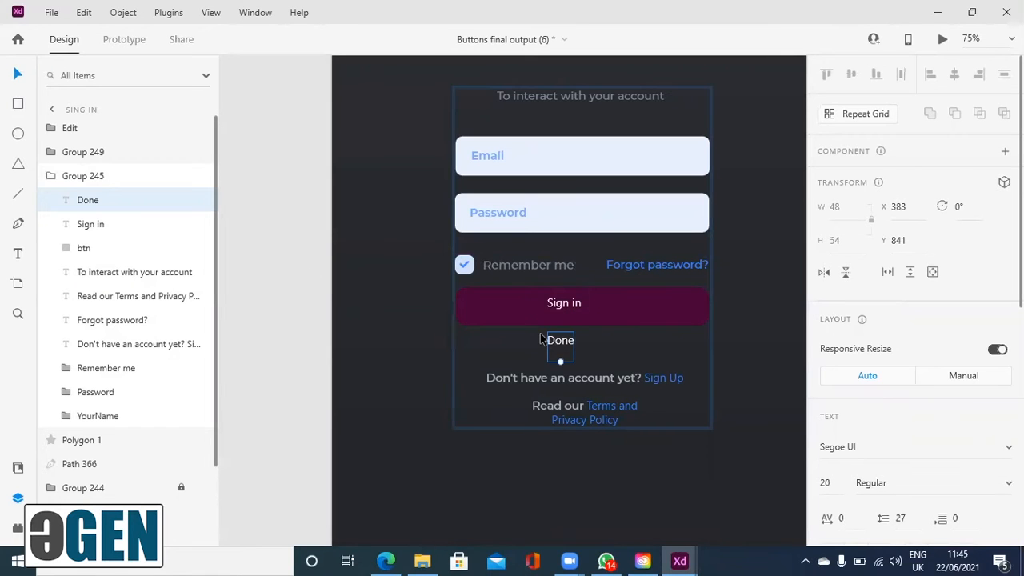
drag(562, 343, 567, 301)
Draw a borderless white rectangle about 244 × 39 over the Sign in and Done texts and name it mask.
click(18, 103)
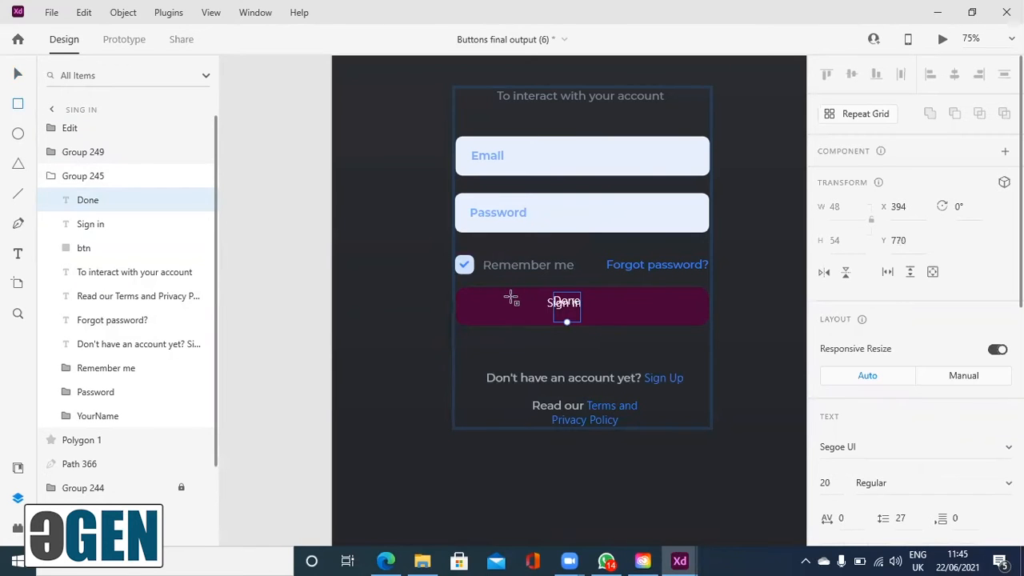
drag(508, 295, 646, 317)
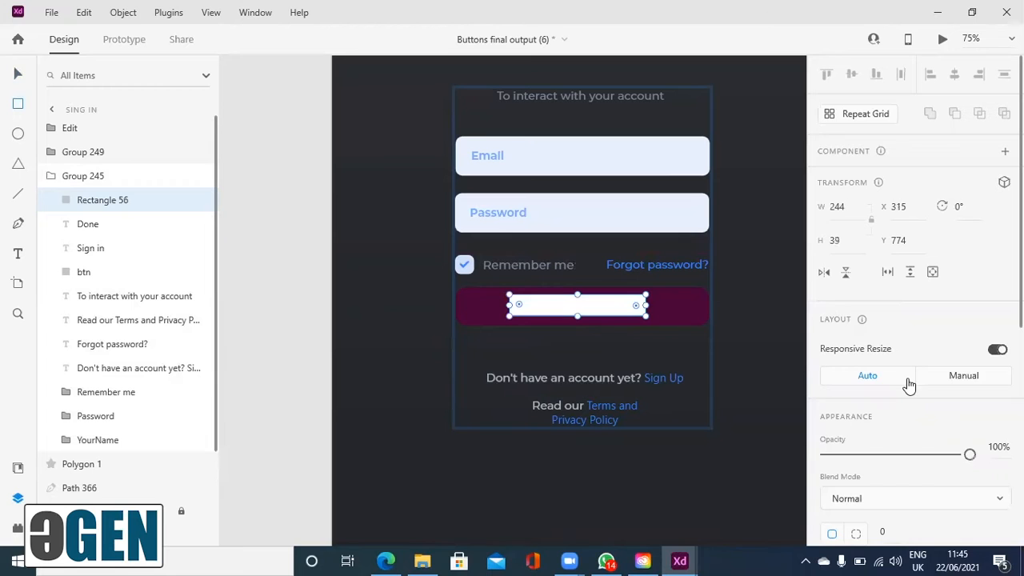
scroll(914, 427, down, 5)
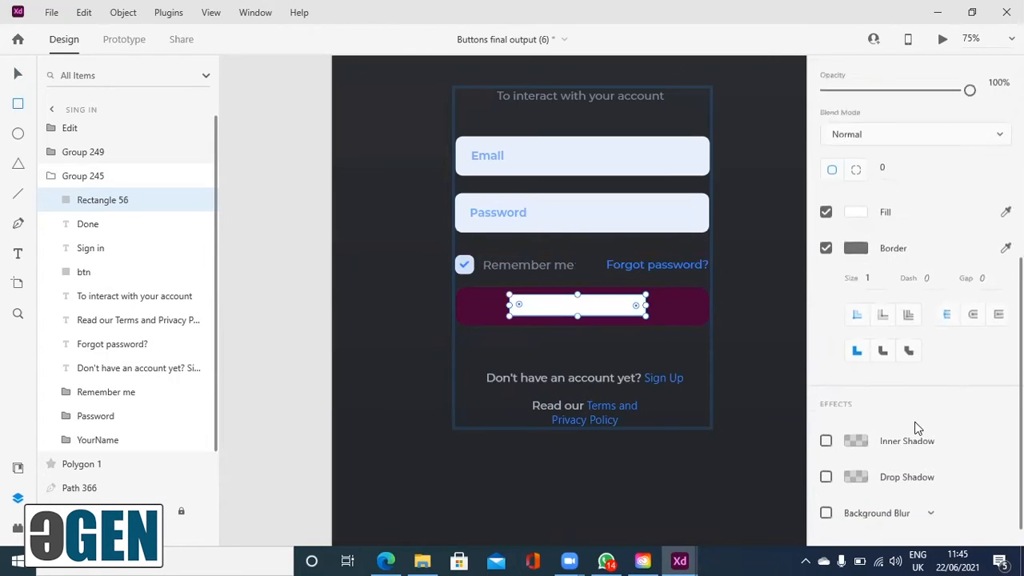
click(826, 245)
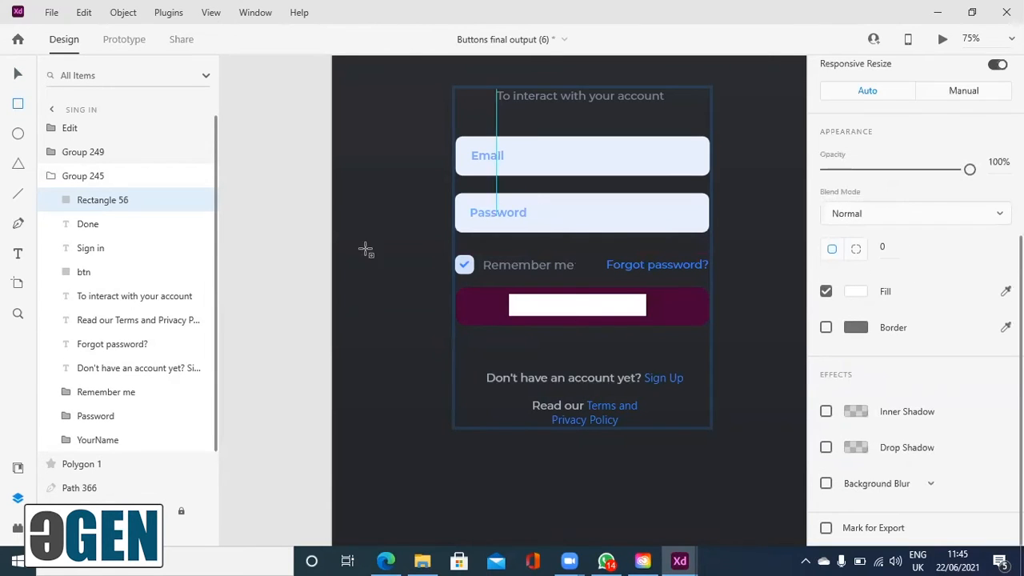
double_click(110, 200)
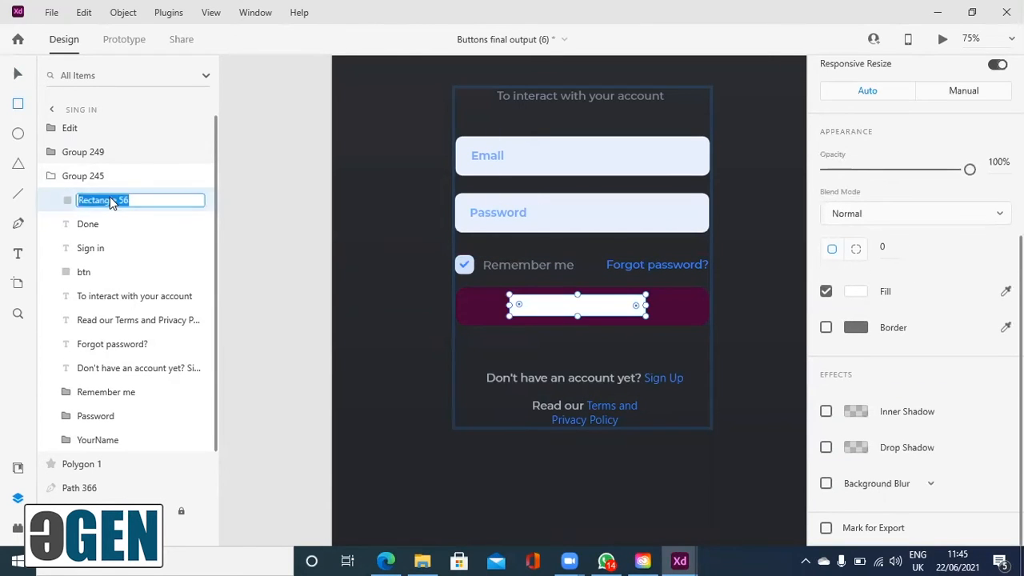
text(mask)
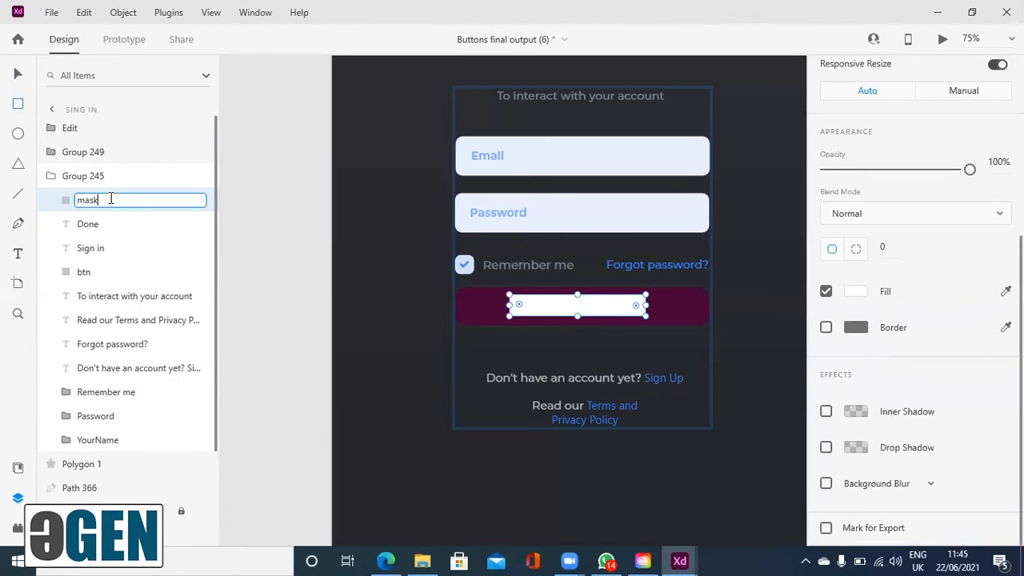
key(Return)
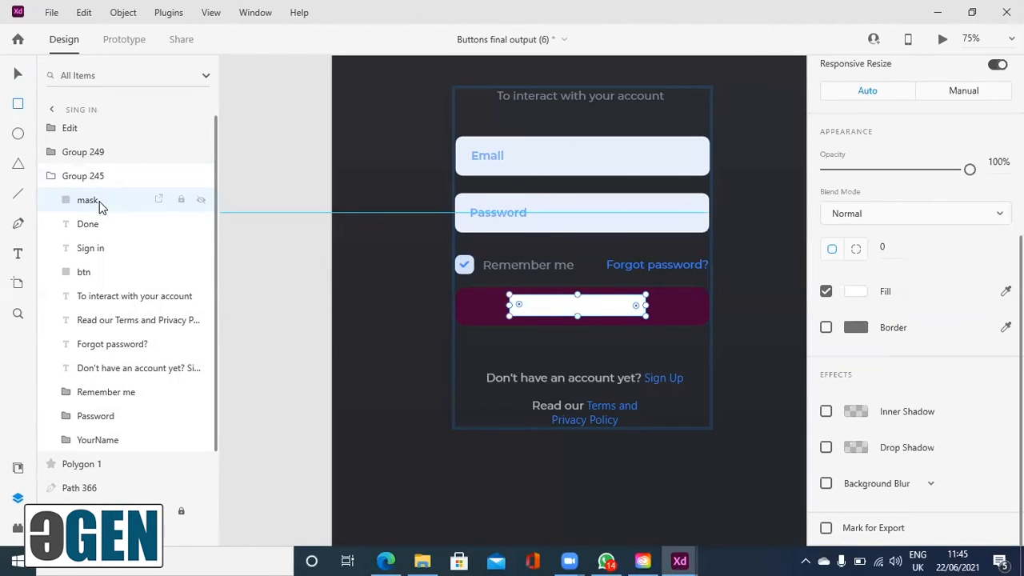
Mask the Done and Sign in texts with the white rectangle and rename the resulting mask group as mask.
click(99, 206)
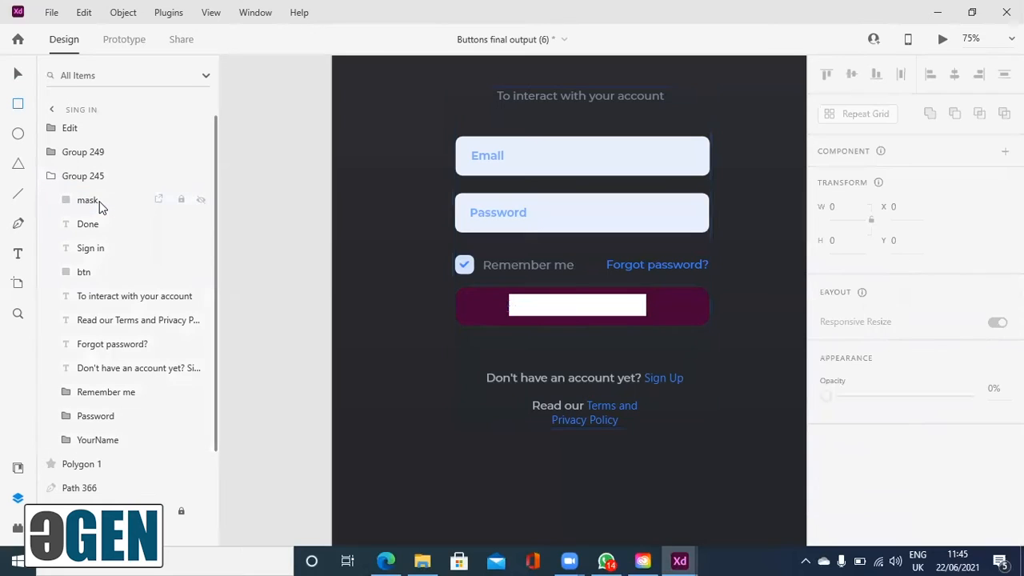
shift+click(90, 248)
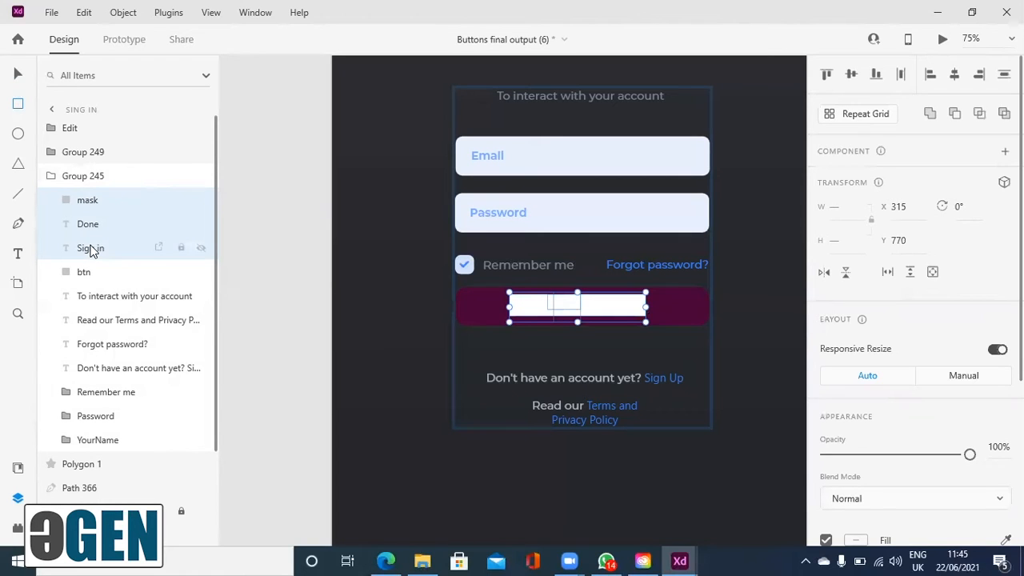
key(ctrl+shift+m)
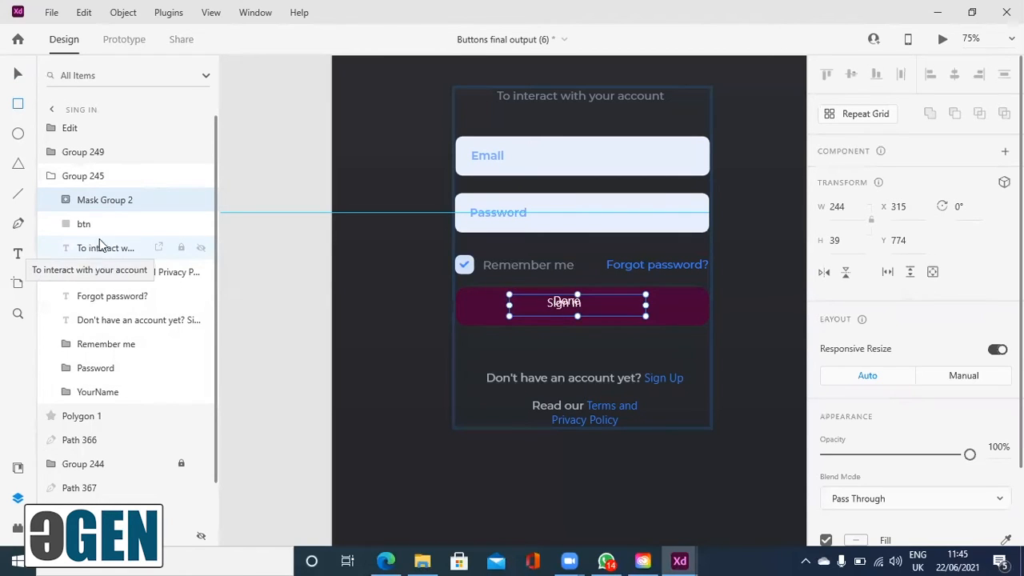
double_click(131, 199)
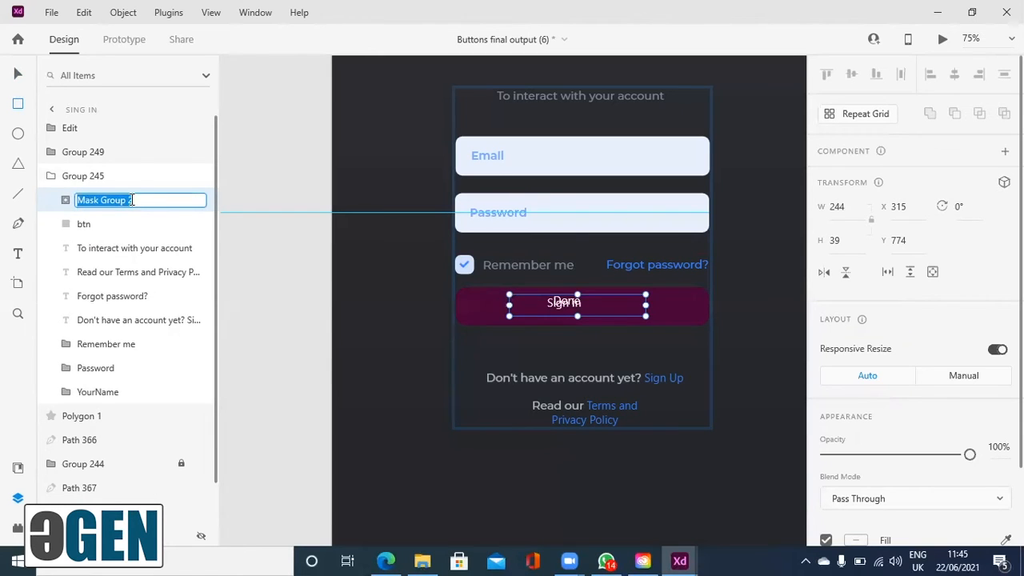
key(BackSpace)
text(mask)
key(Return)
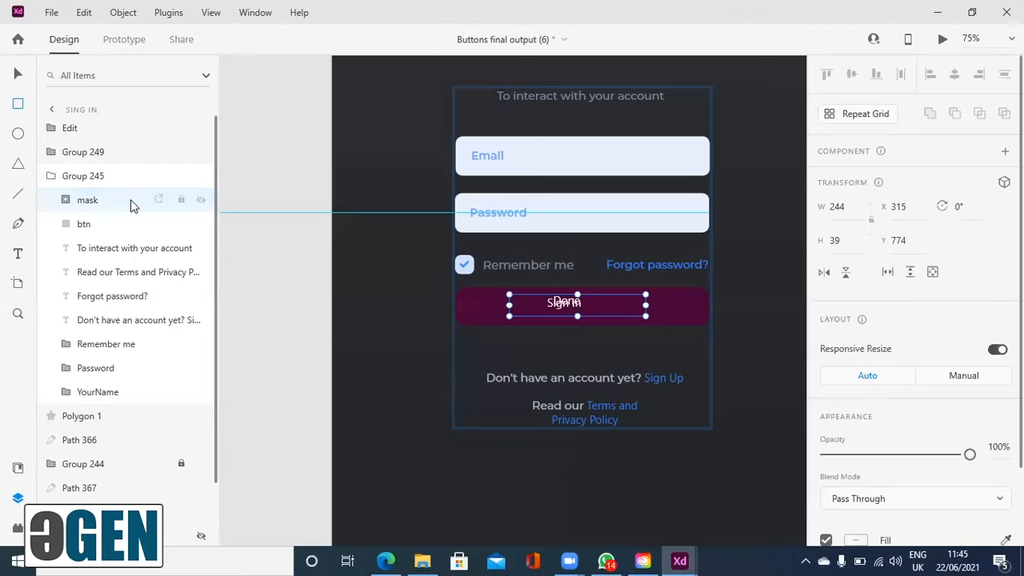
Move the Done text inside the mask group down below the button, to about X 395, Y 850.
click(66, 201)
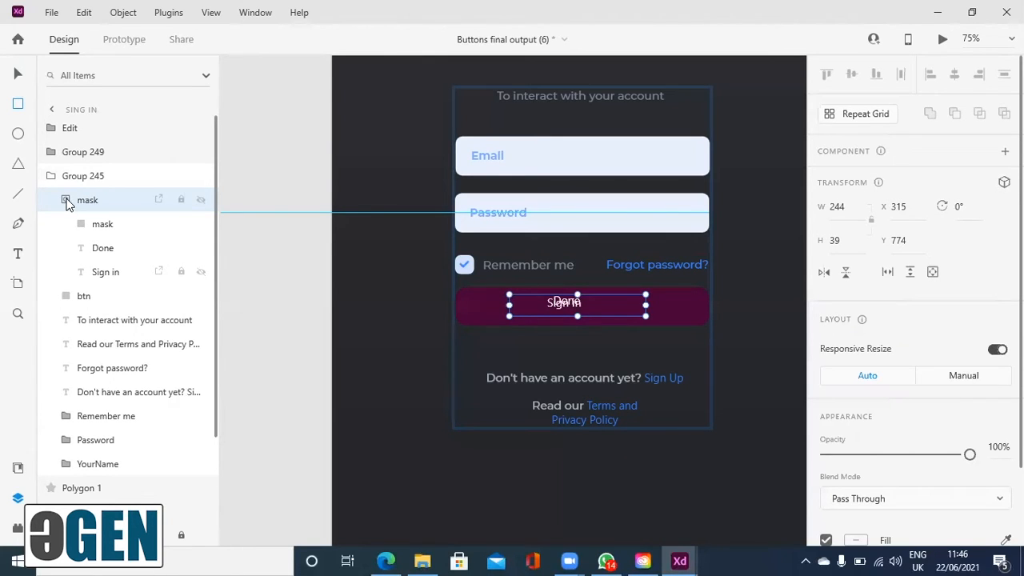
click(88, 248)
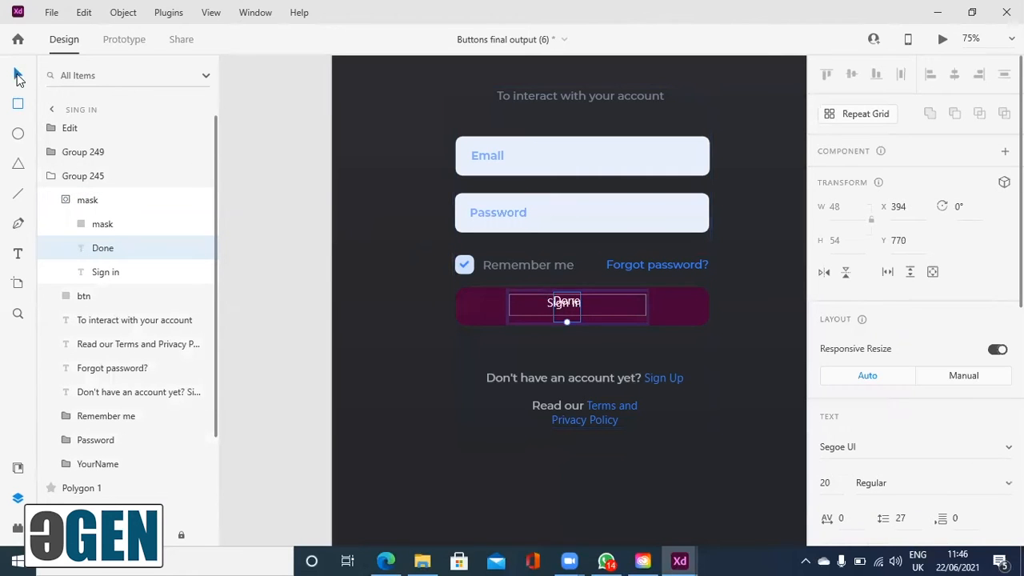
drag(567, 316, 570, 359)
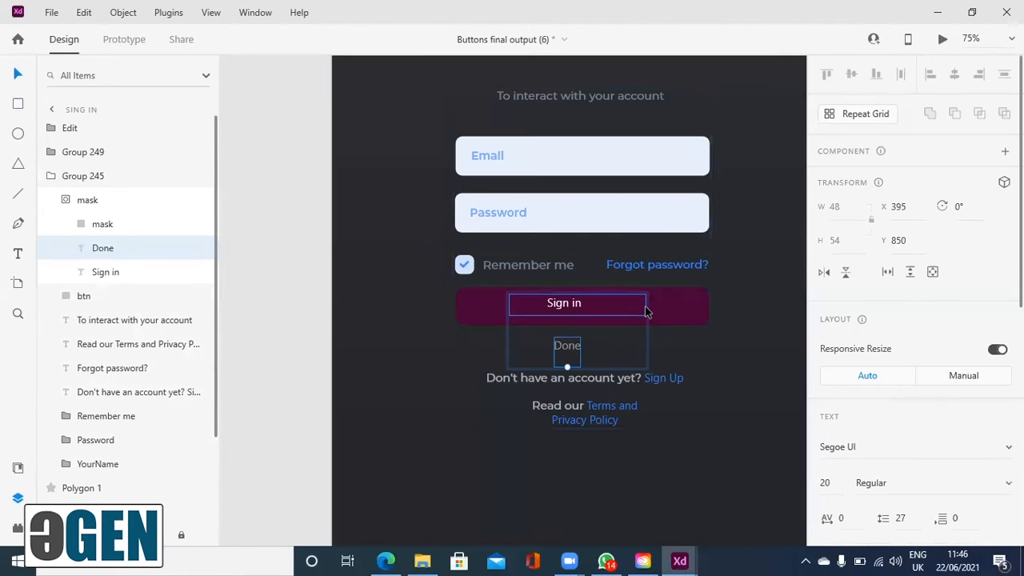
Group the mask group with the btn rectangle and name the new group btn.
click(67, 206)
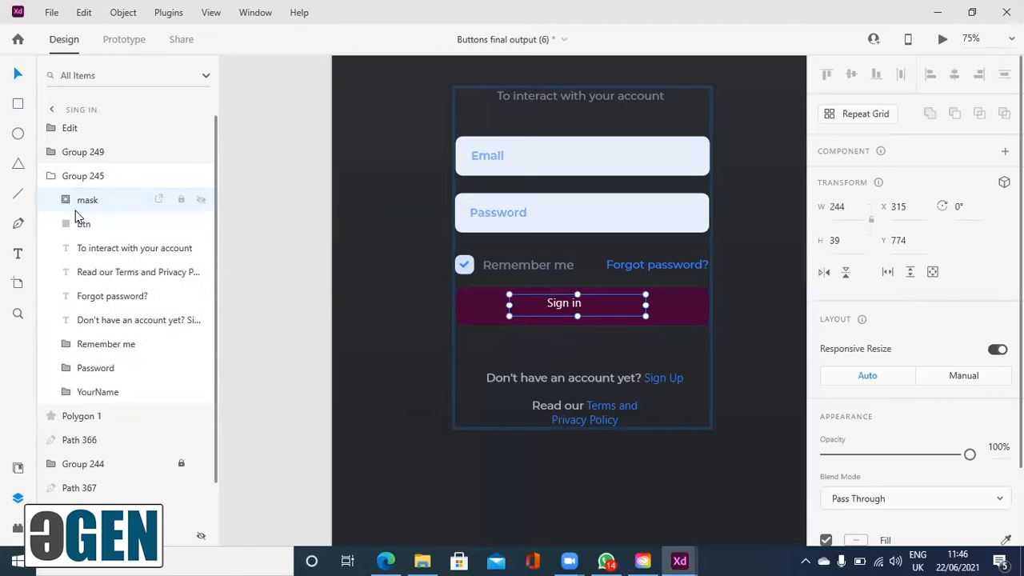
shift+click(79, 225)
right_click(78, 231)
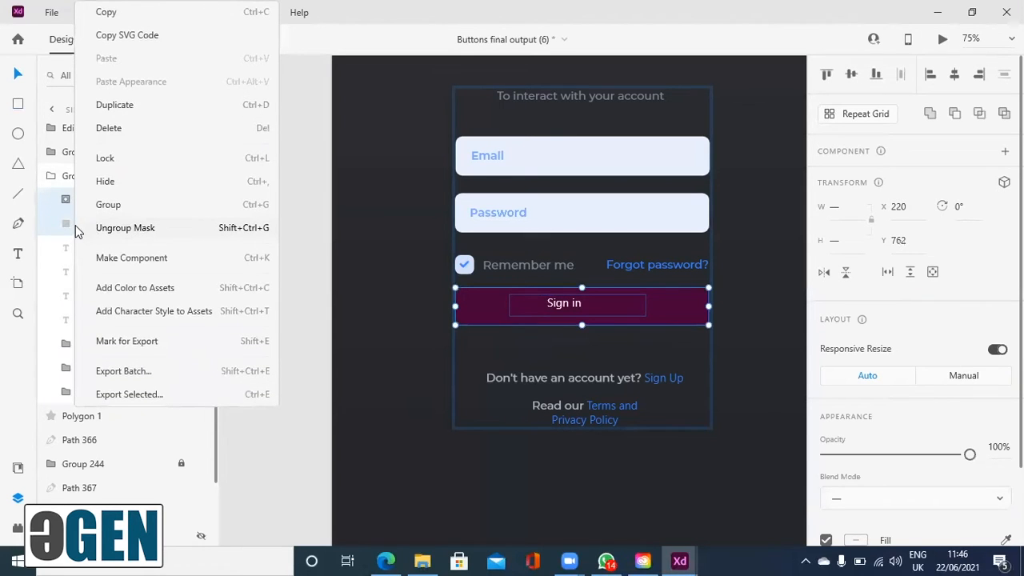
click(118, 207)
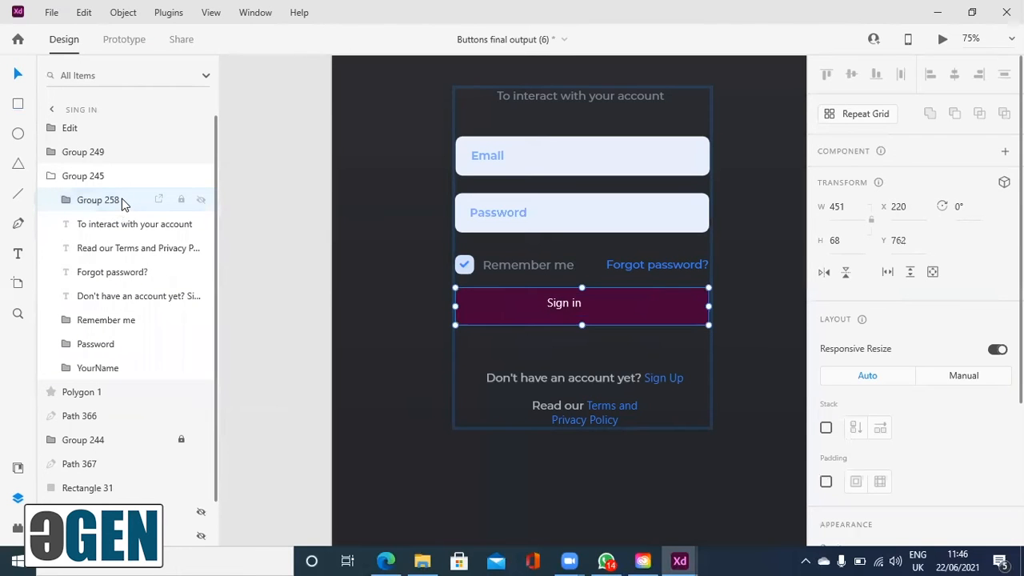
double_click(109, 202)
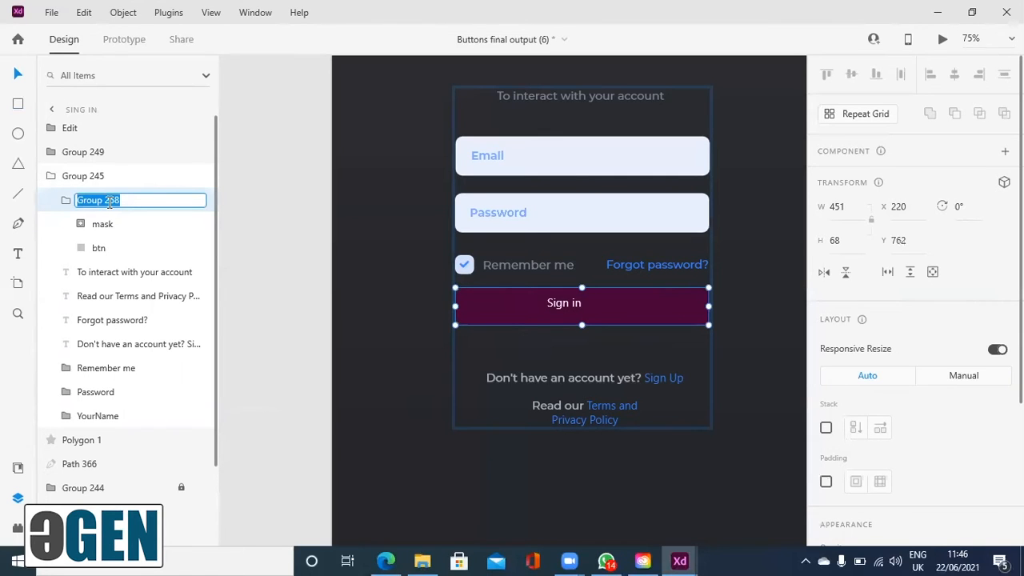
text(btn)
click(226, 227)
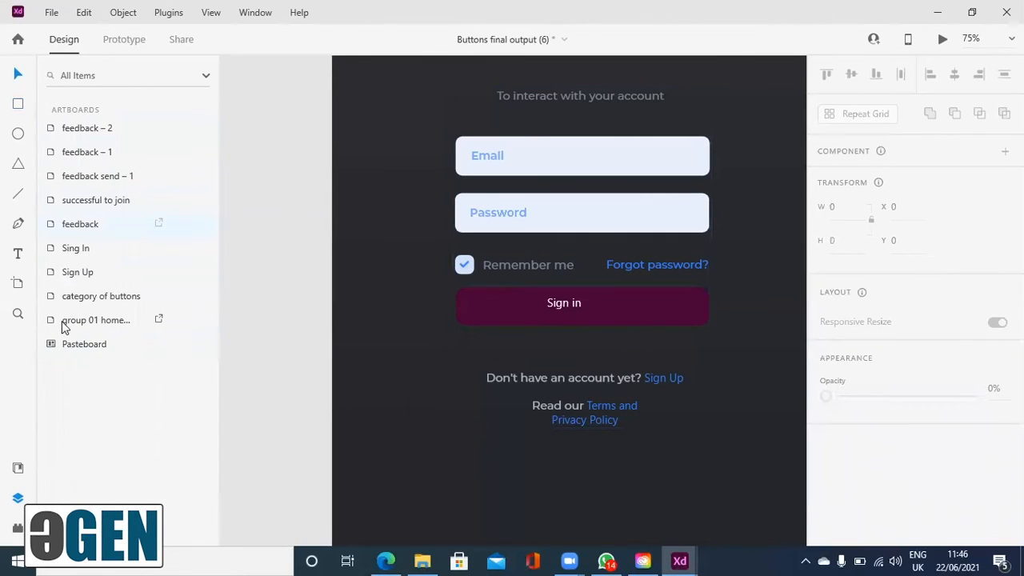
Duplicate the btn rectangle inside the btn group on the Sing In artboard and place the copy above that group in Group 245.
click(80, 249)
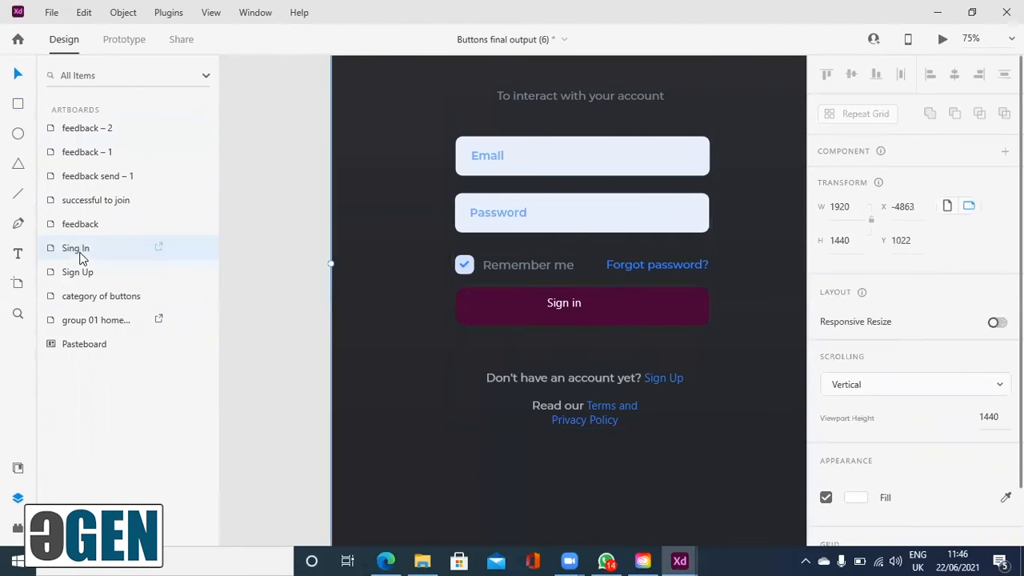
double_click(80, 253)
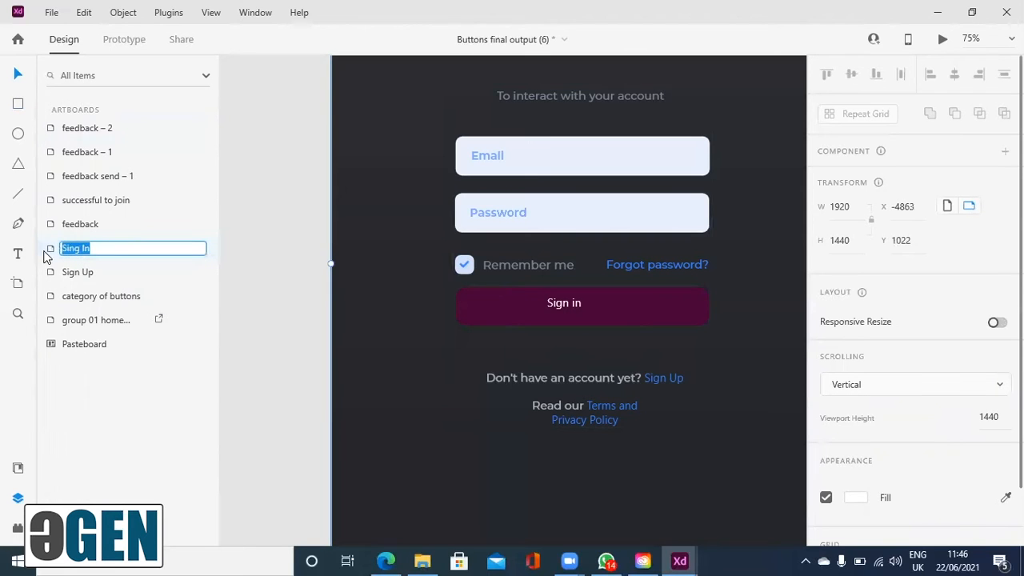
double_click(52, 255)
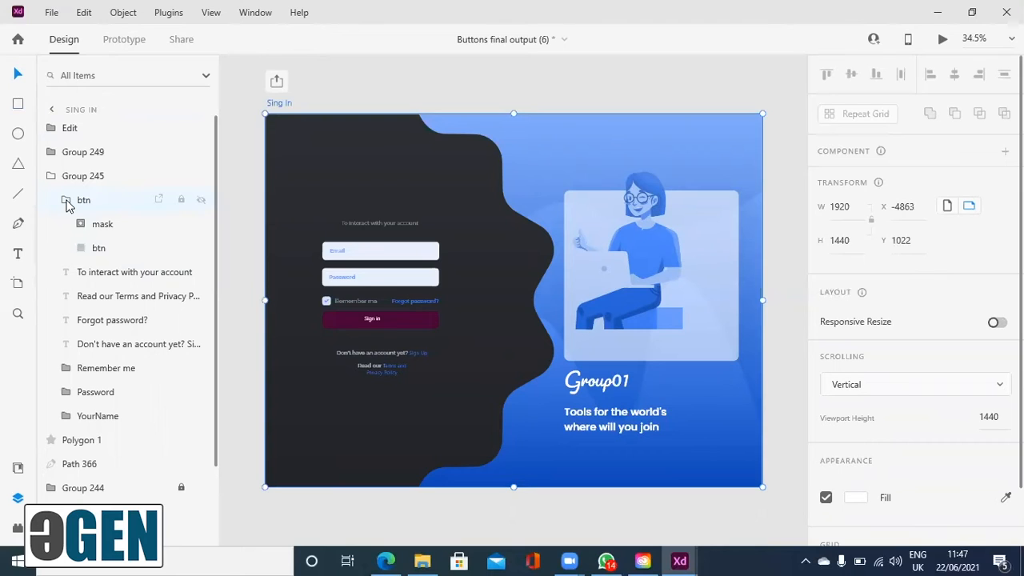
click(81, 253)
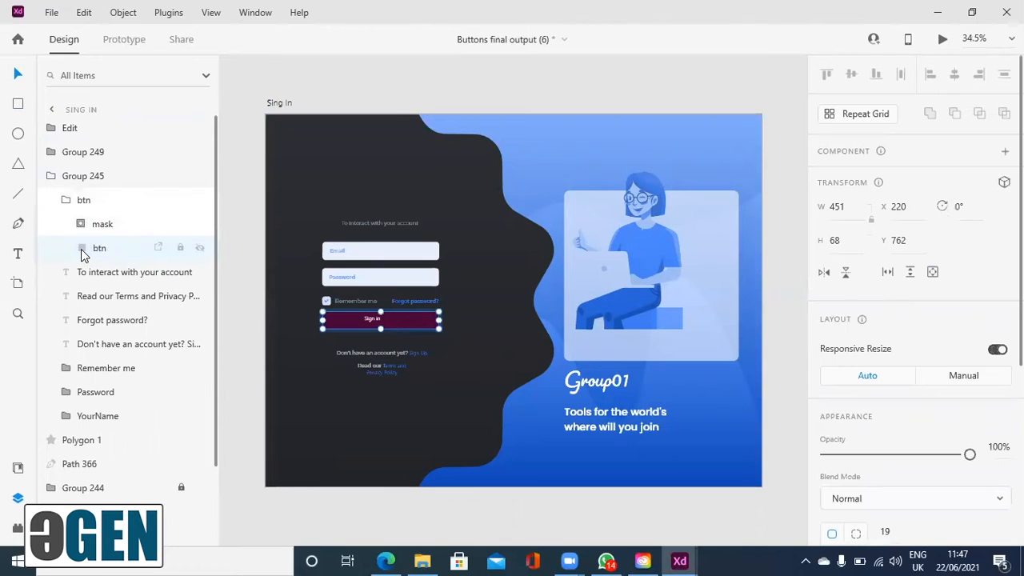
right_click(81, 254)
click(126, 104)
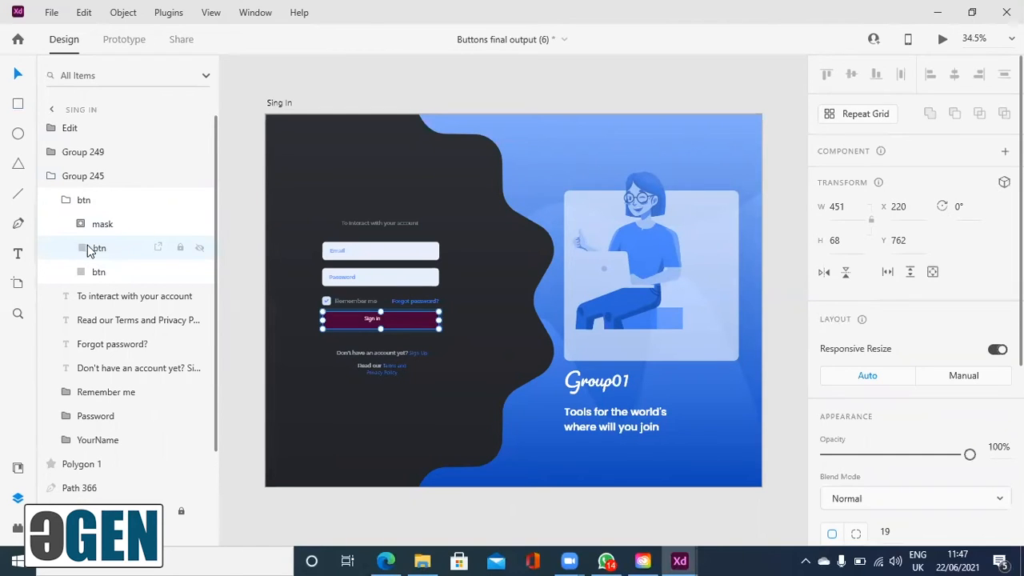
drag(88, 193, 56, 194)
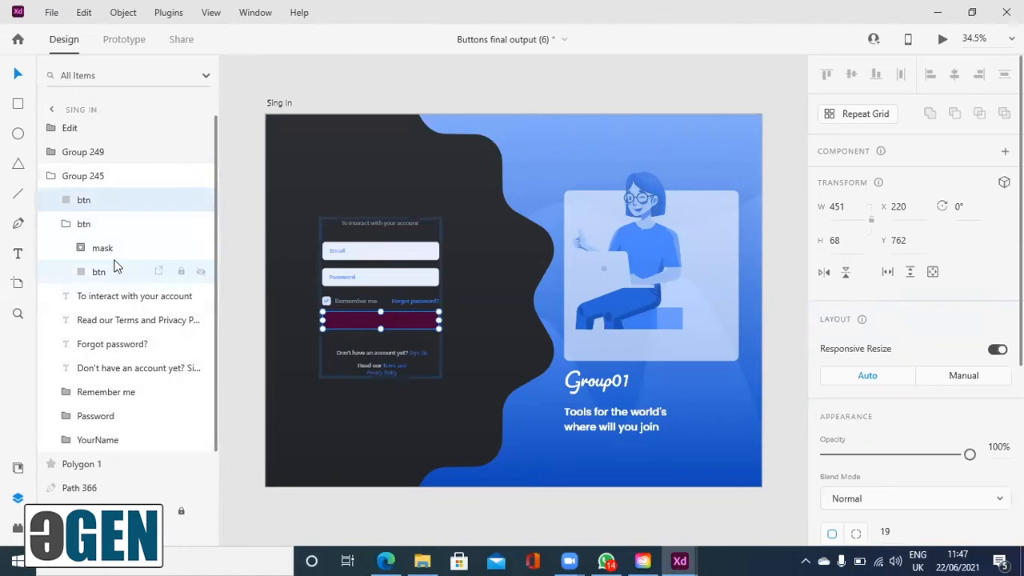
click(64, 228)
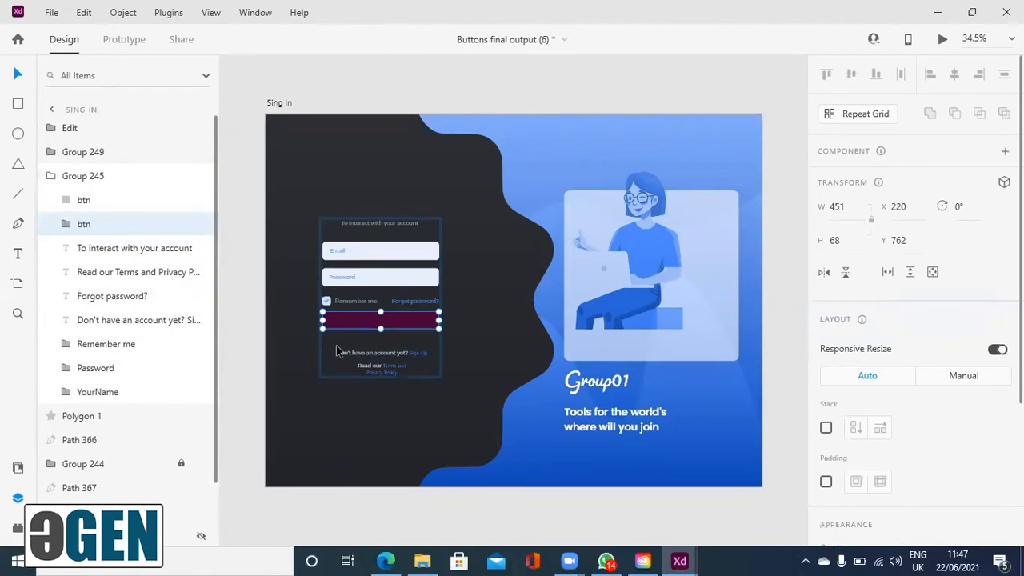
Draw a narrow borderless white rectangle about 19 × 130 across the left end of the sign-in button and rotate it about 14°.
click(20, 104)
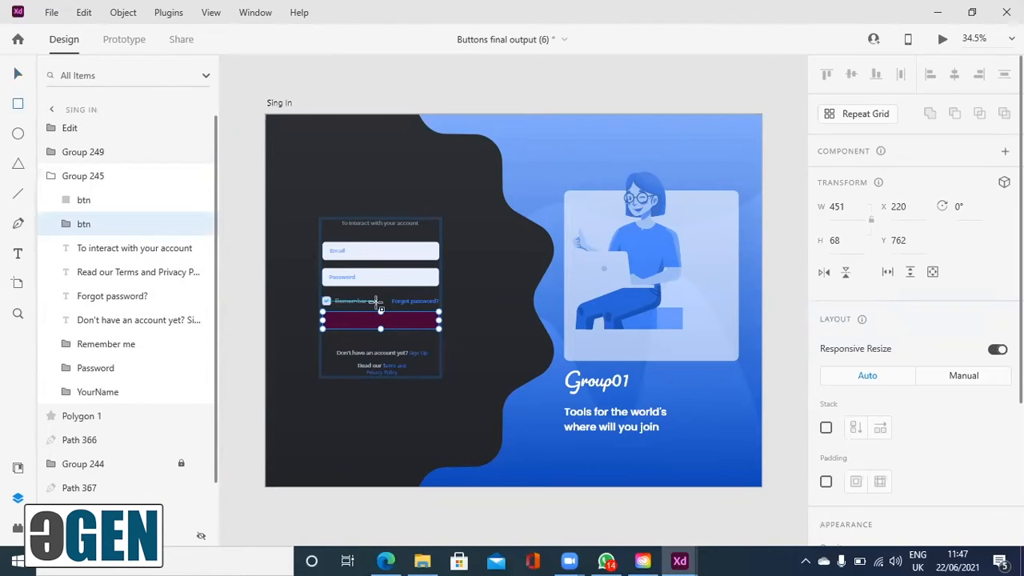
drag(337, 300, 342, 334)
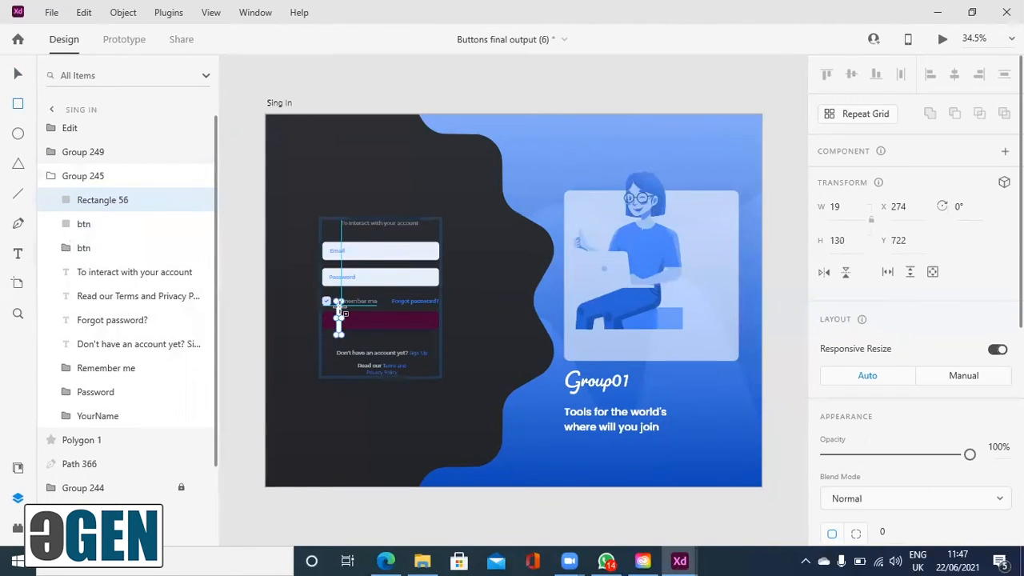
click(18, 73)
drag(339, 311, 341, 300)
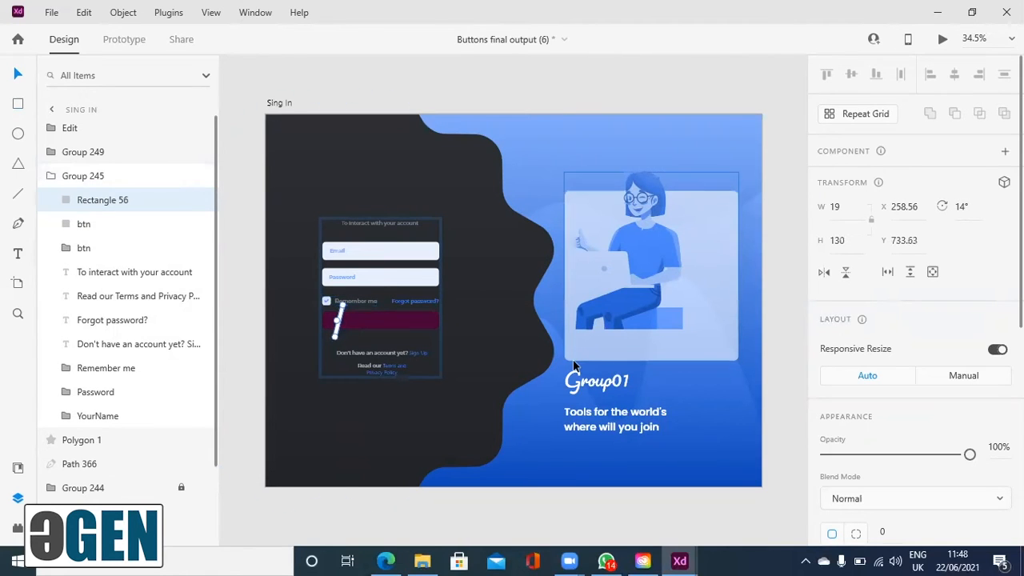
scroll(912, 392, down, 5)
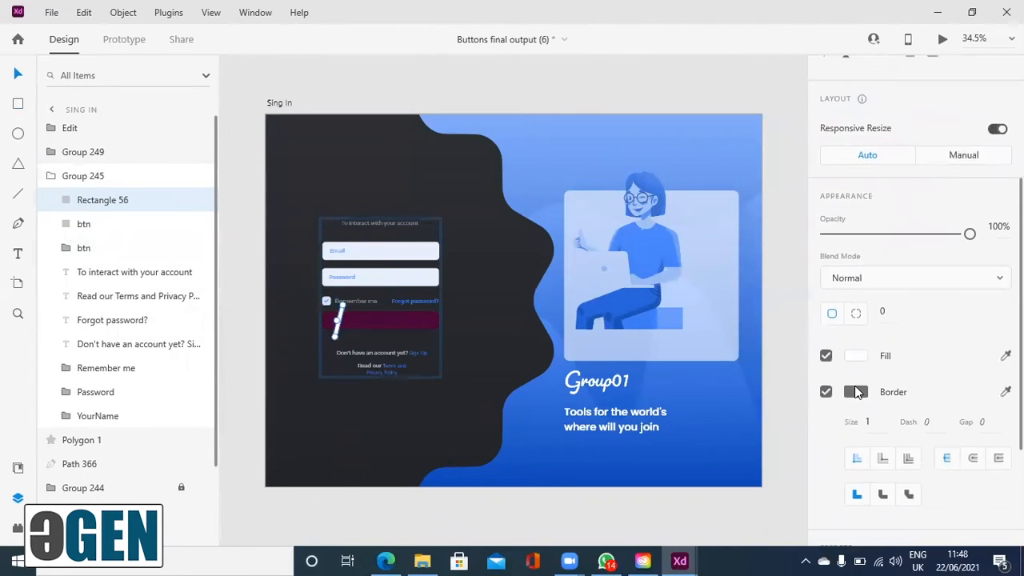
click(826, 393)
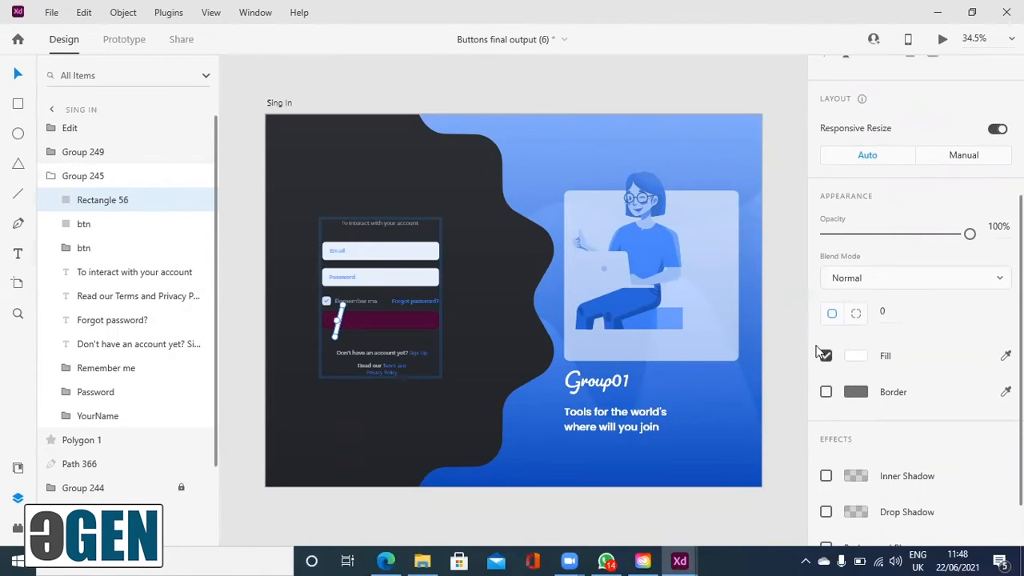
click(598, 320)
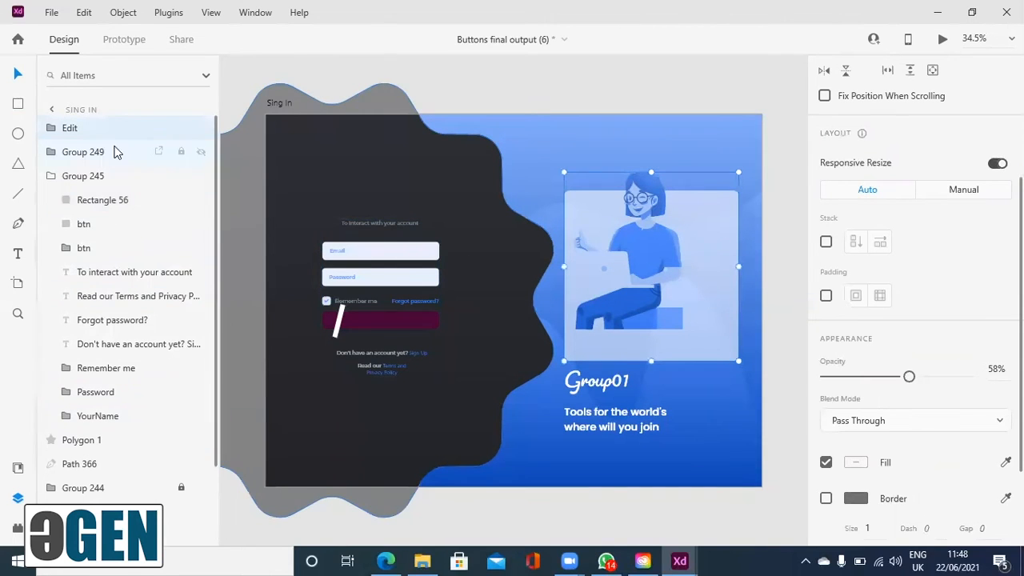
Rename the slanted white rectangle as reflection.
double_click(116, 200)
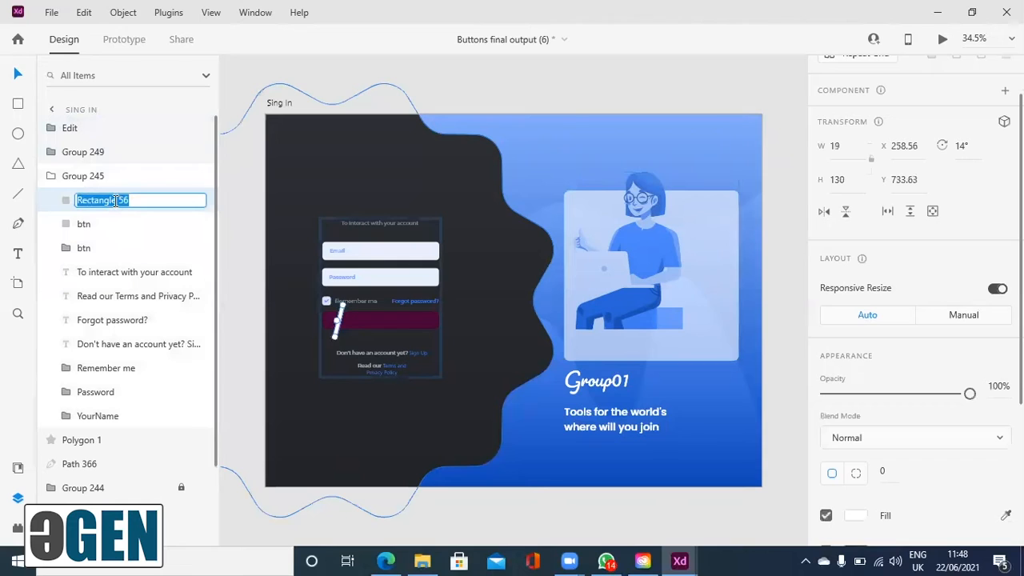
text(re)
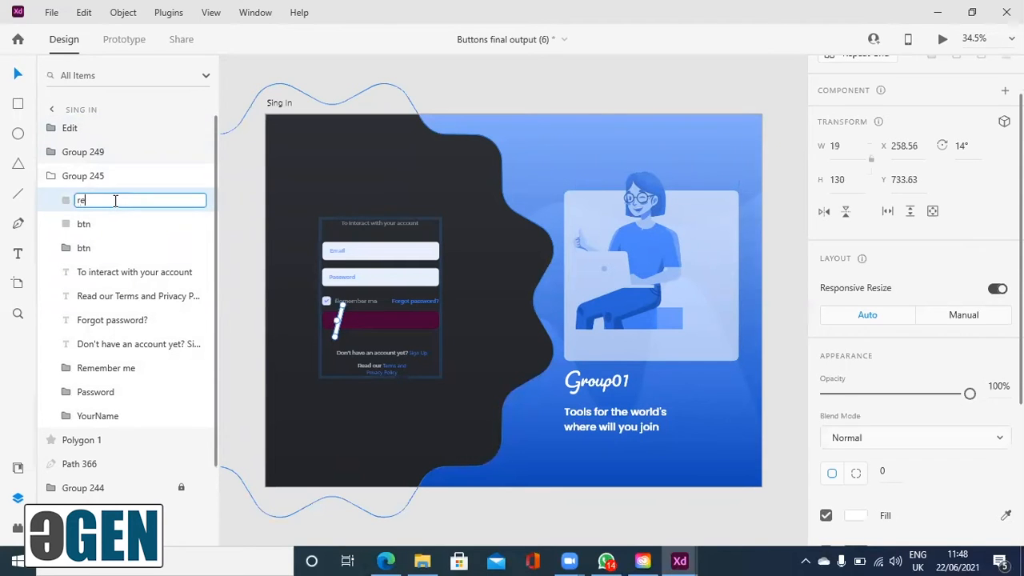
text(flection)
key(Return)
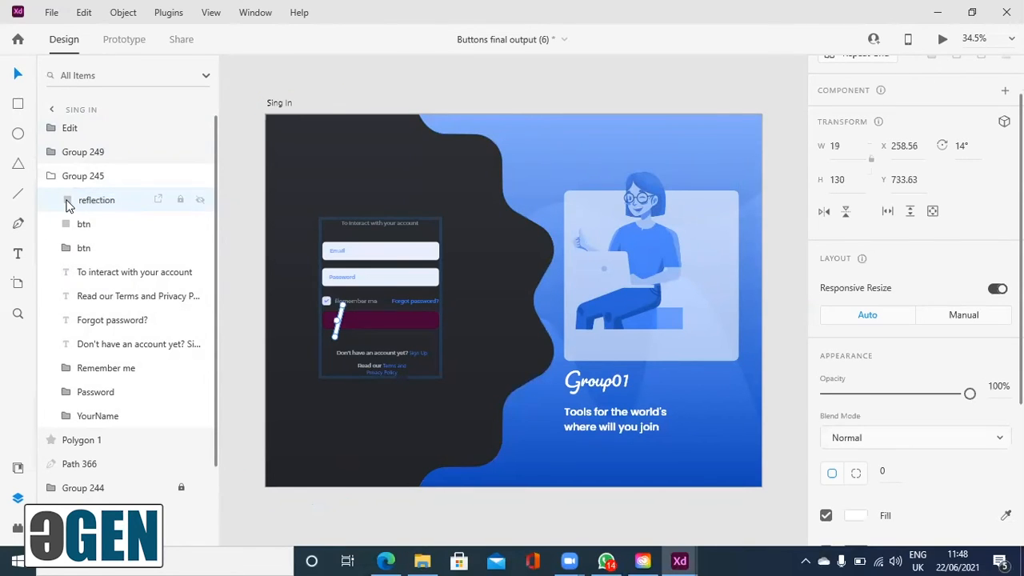
Place reflection beneath the copied btn rectangle, mask it with that rectangle, and rename the mask group as mask.
drag(68, 206, 70, 242)
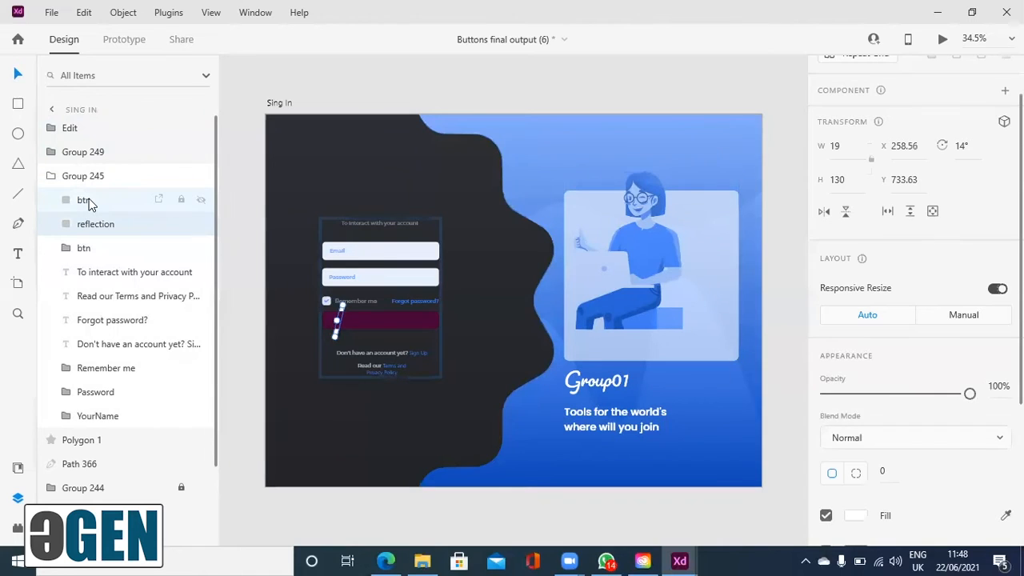
shift+click(88, 203)
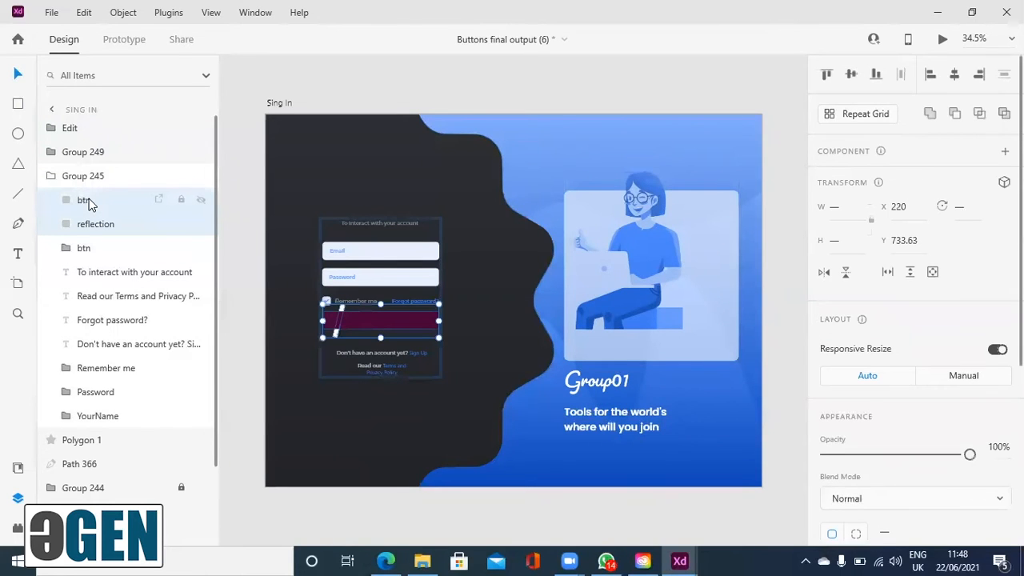
key(ctrl+shift+m)
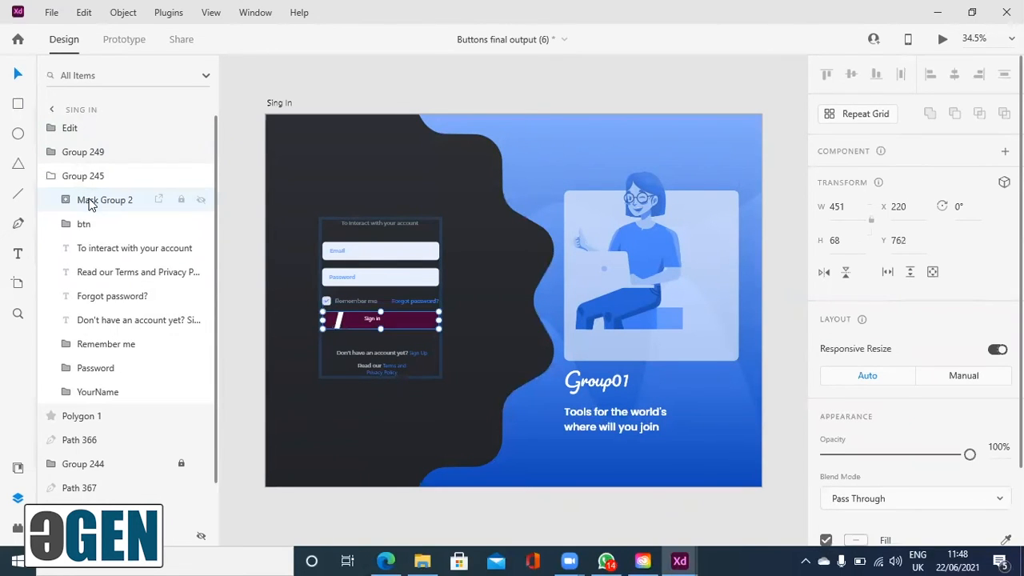
double_click(130, 199)
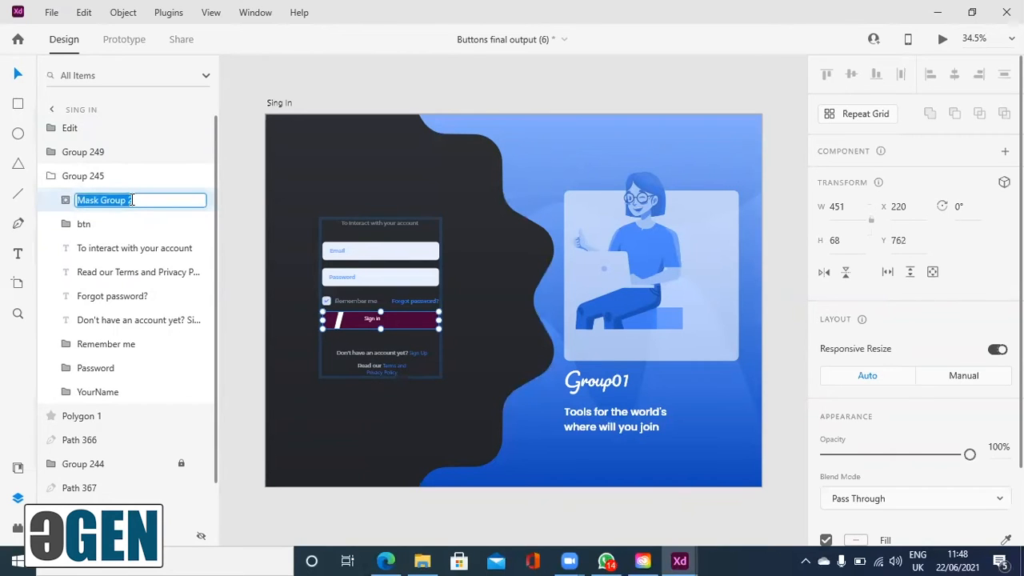
text(mask)
key(Return)
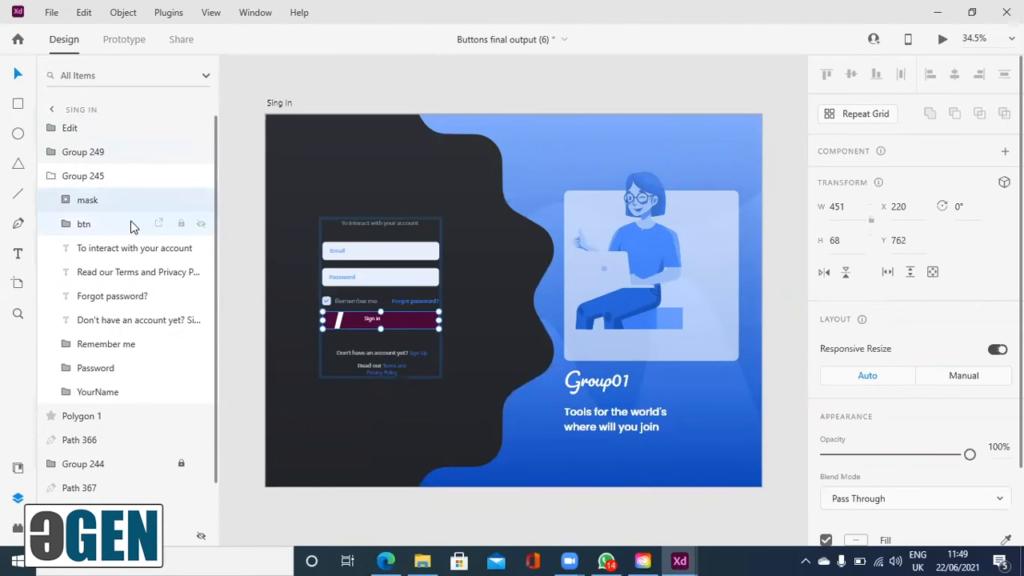
Move the reflection inside the mask group just past the button's left edge, to about X 170, Y 720.
click(67, 200)
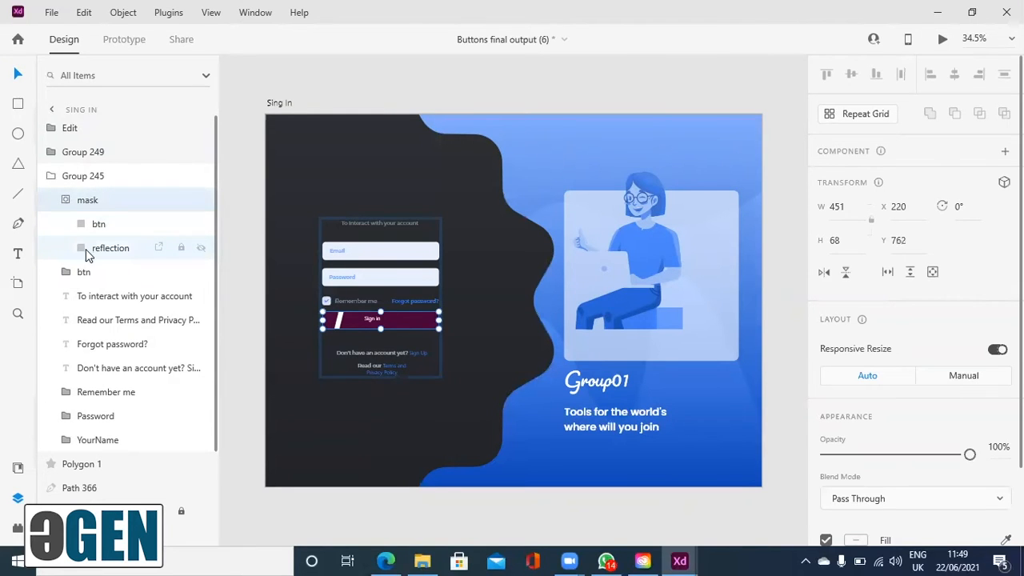
click(86, 249)
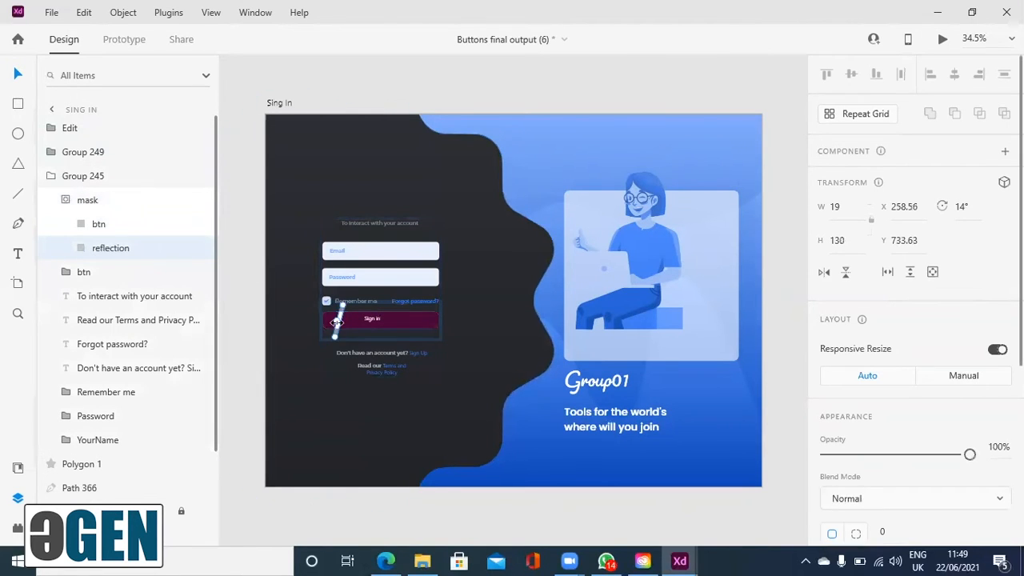
drag(341, 320, 318, 318)
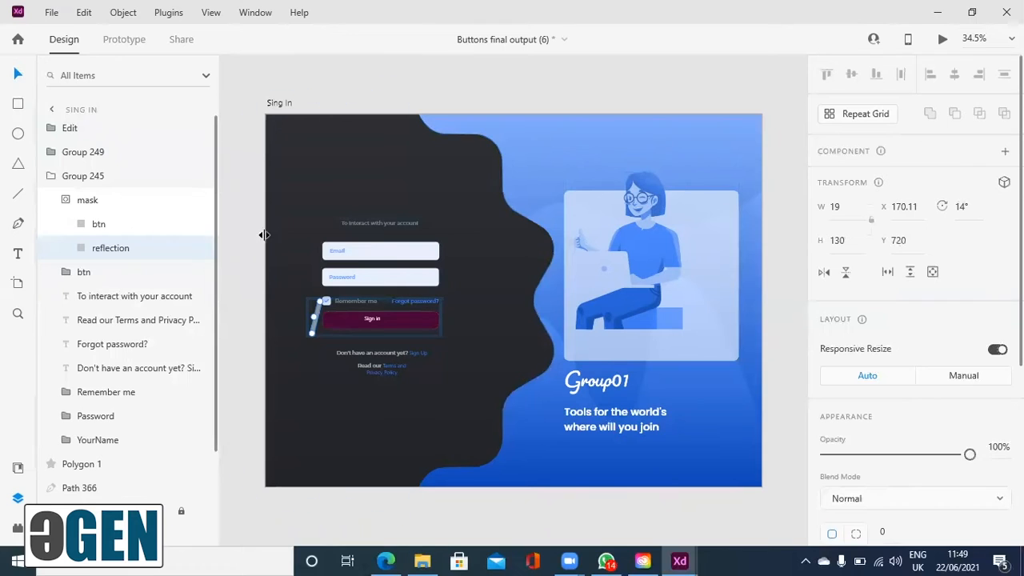
click(67, 204)
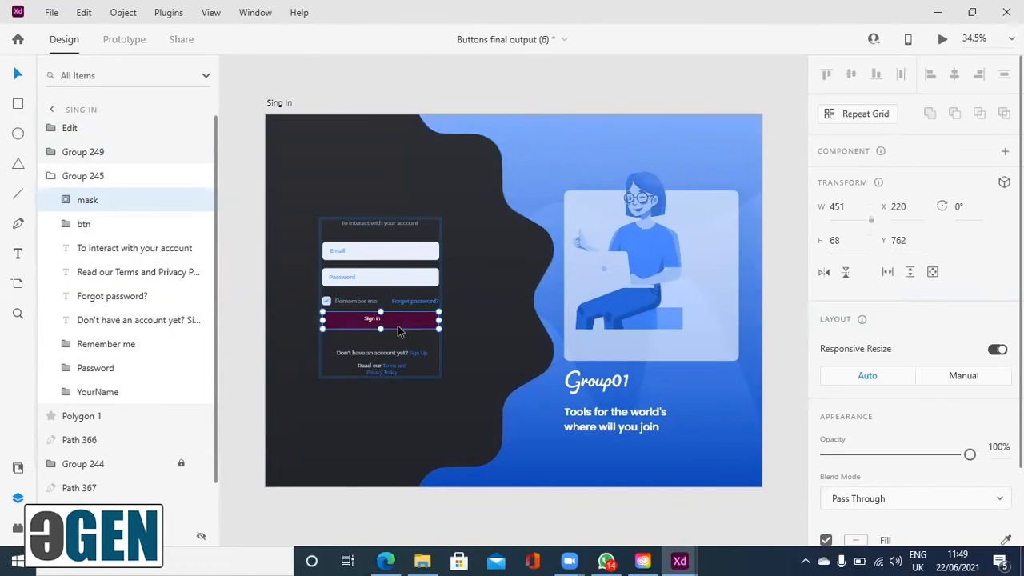
Move the reflection's mask group into the btn group above the text mask and rename it as reflection mask.
click(65, 204)
click(67, 274)
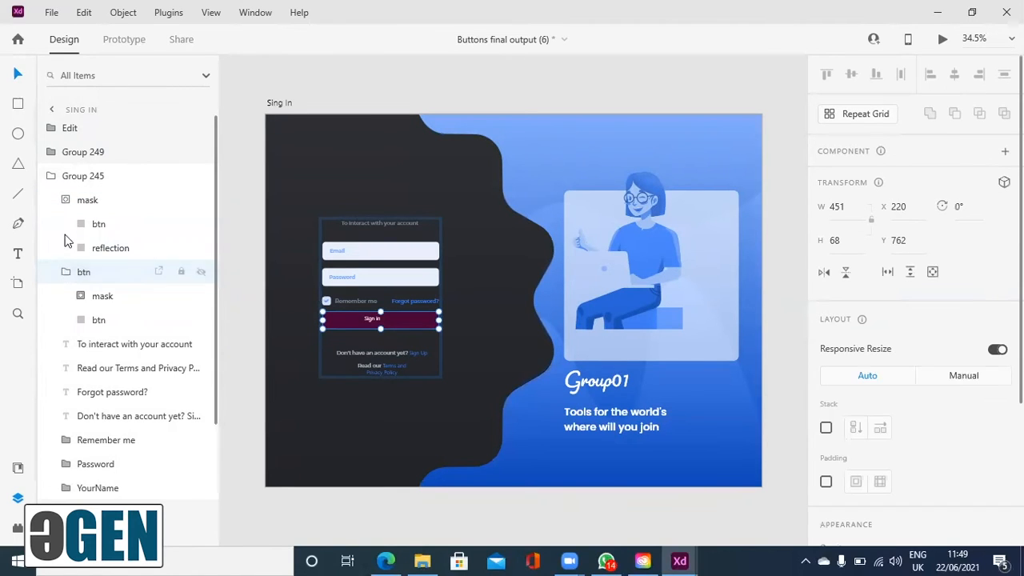
click(66, 202)
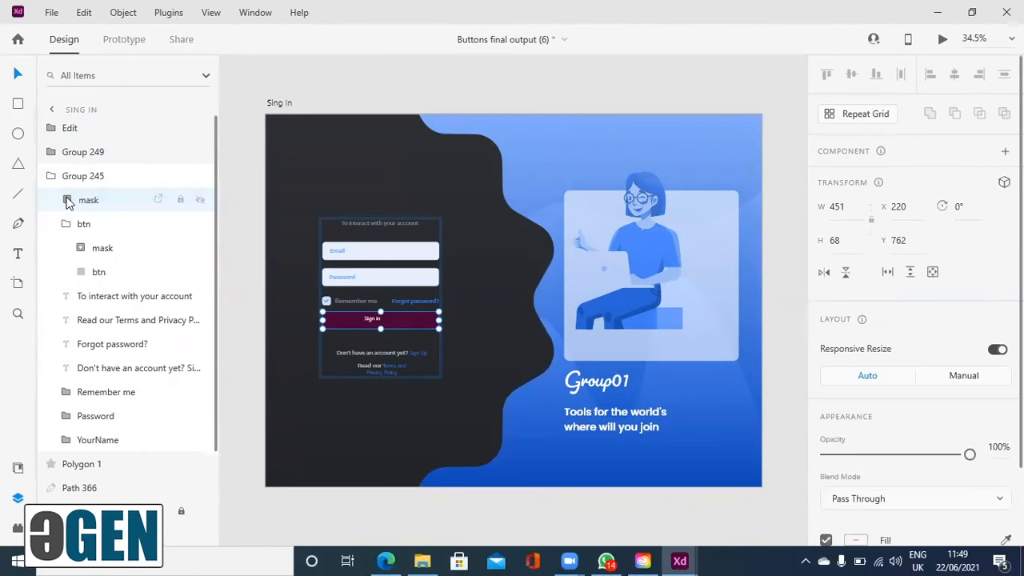
drag(67, 202, 76, 229)
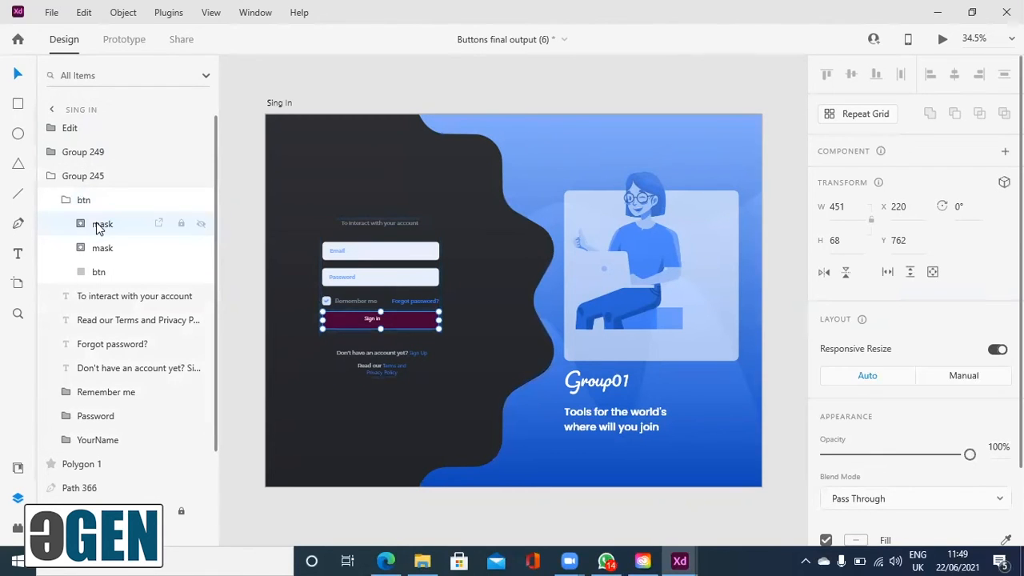
double_click(95, 225)
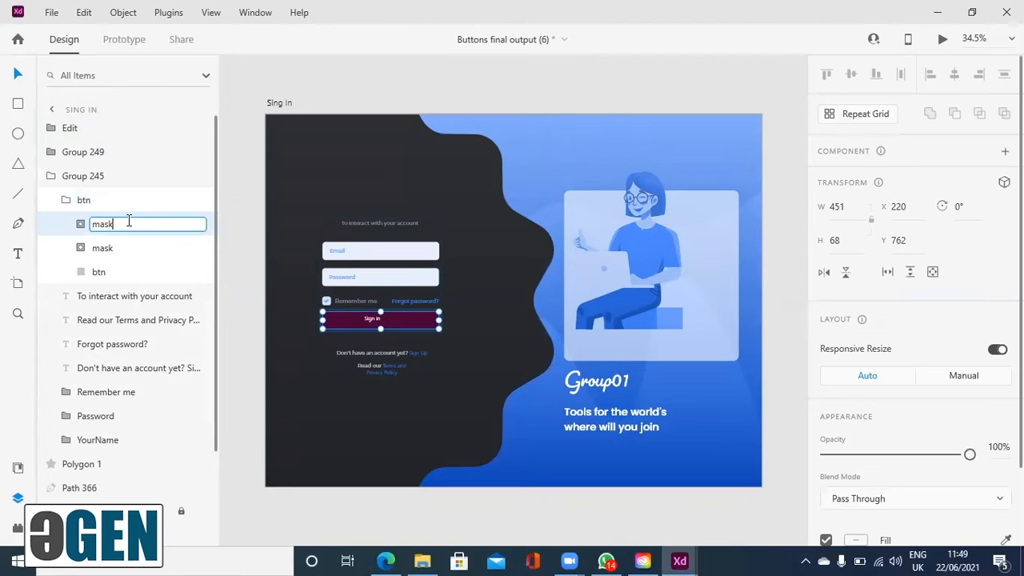
key(BackSpace)
key(BackSpace)
key(BackSpace)
key(BackSpace)
text(reflection mask)
key(Return)
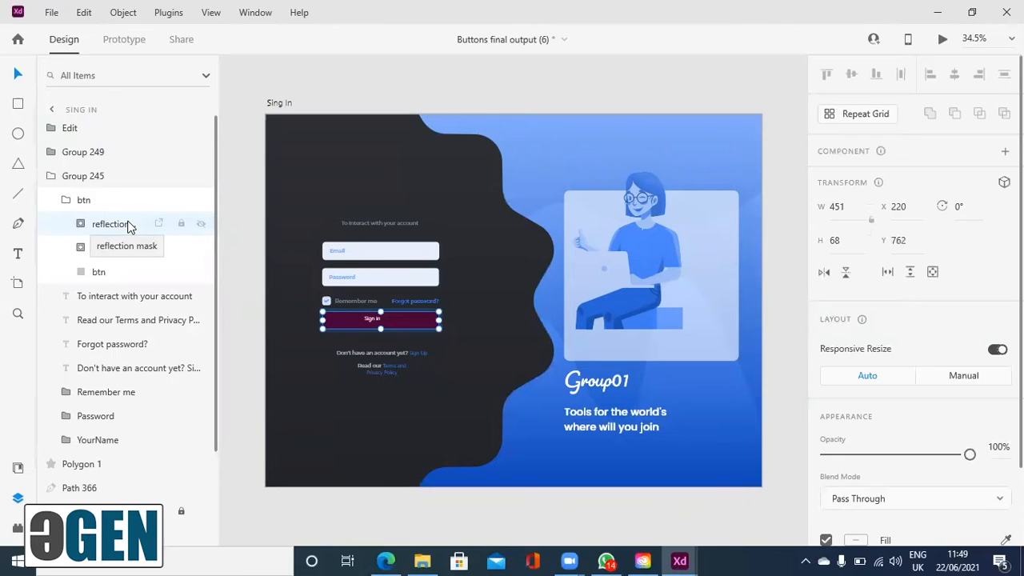
Collapse the btn group and convert it into a component.
click(67, 202)
click(68, 202)
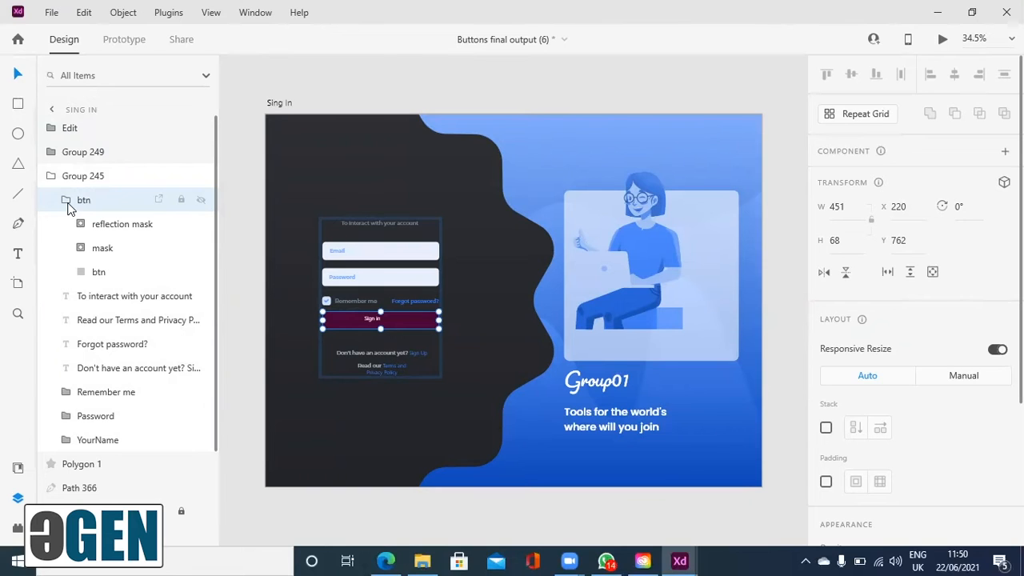
click(66, 201)
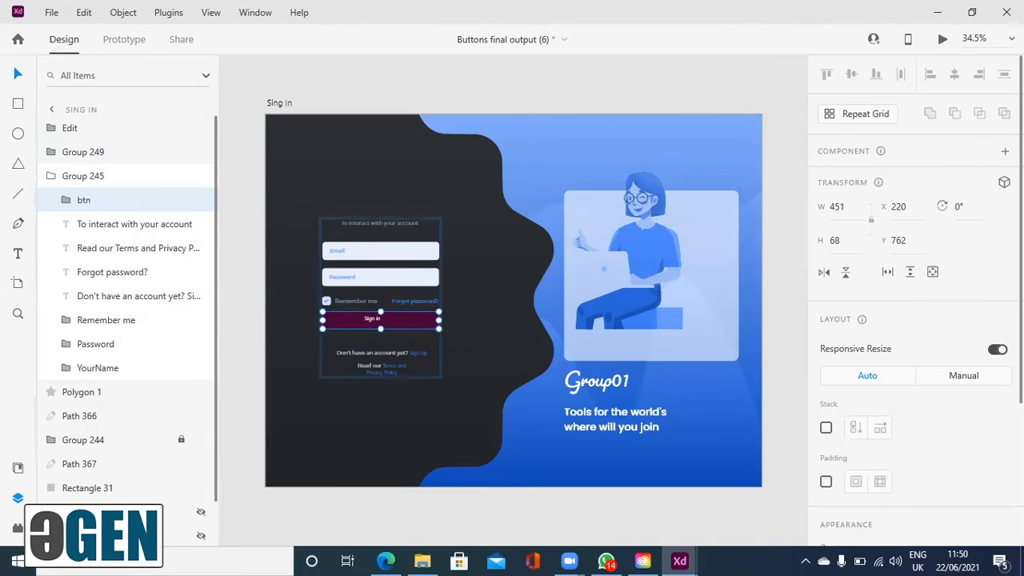
click(1004, 150)
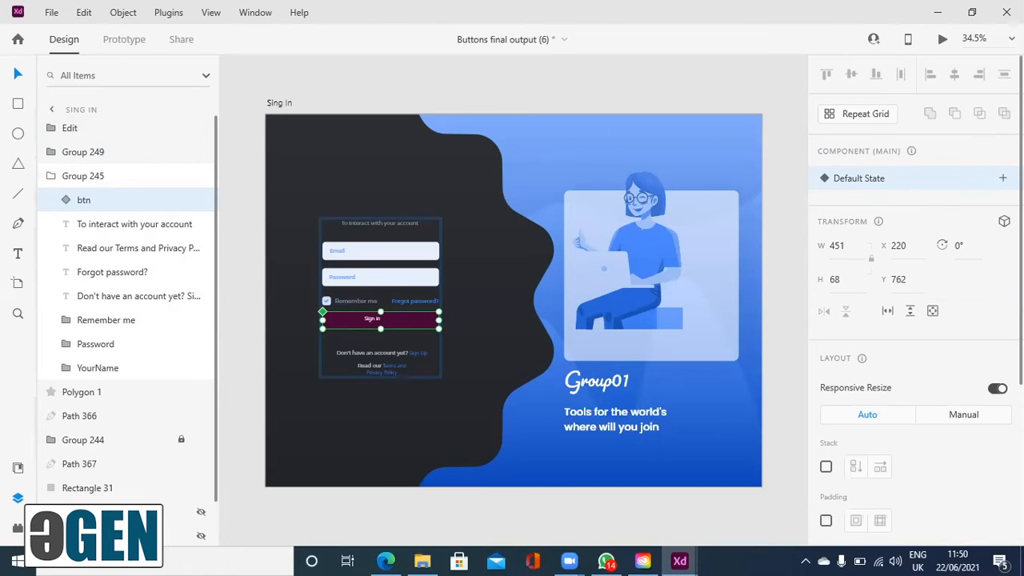
Add a new state to the btn component and name it Clicked.
click(1003, 177)
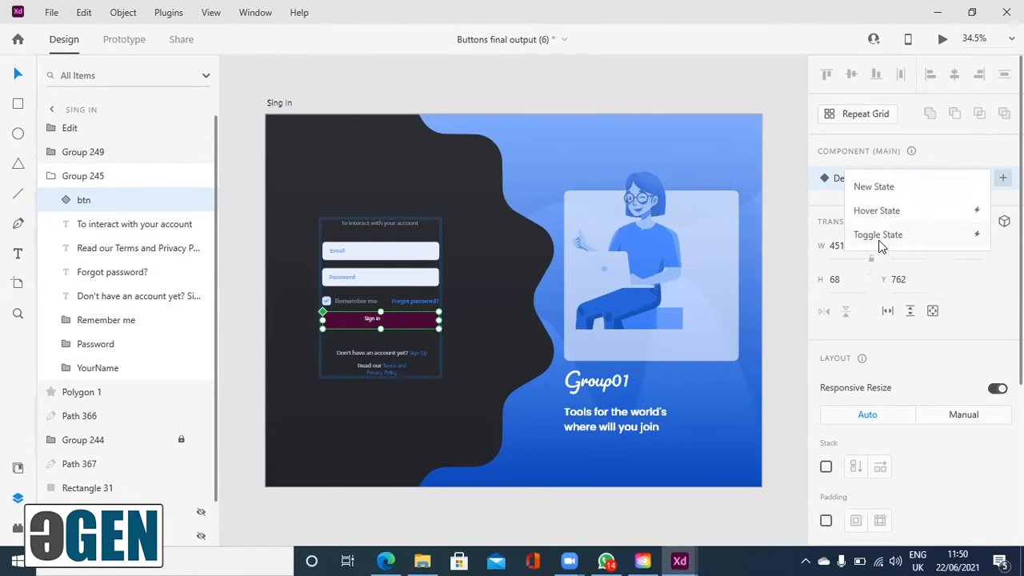
click(883, 192)
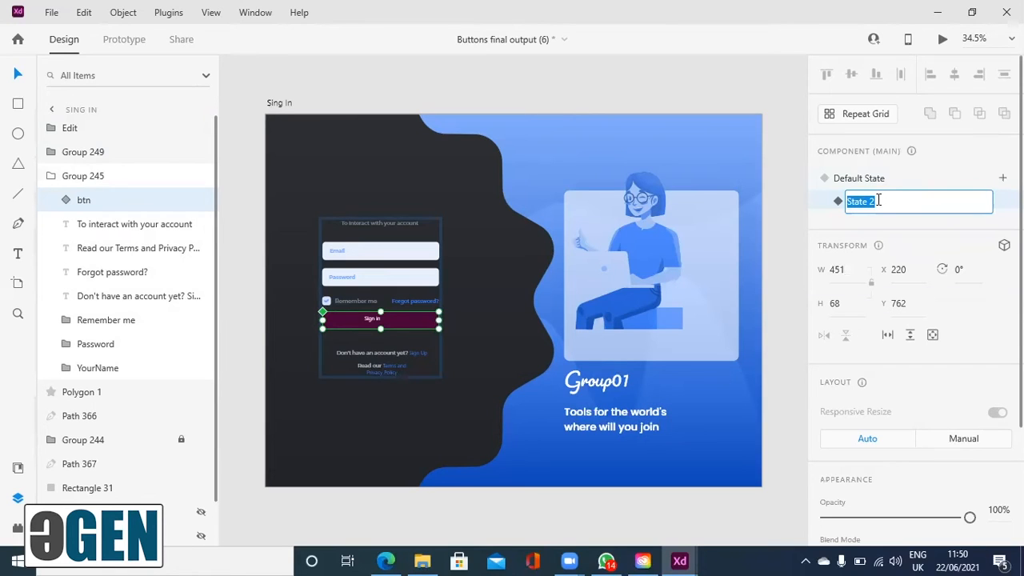
text(Clicked)
key(Return)
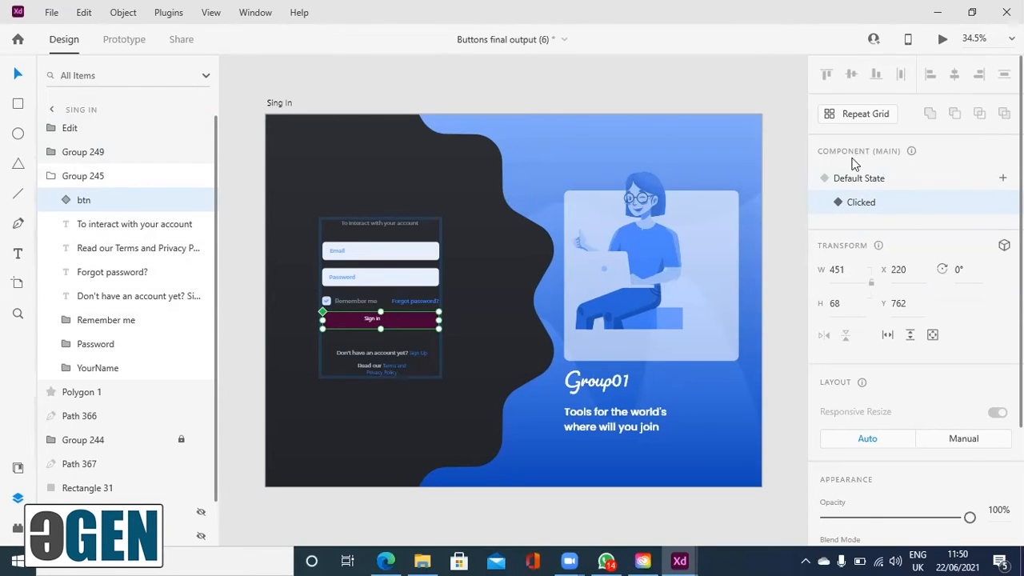
In the Clicked state, move the Done text up into the button's text mask, to X 389, Y 774.
click(67, 201)
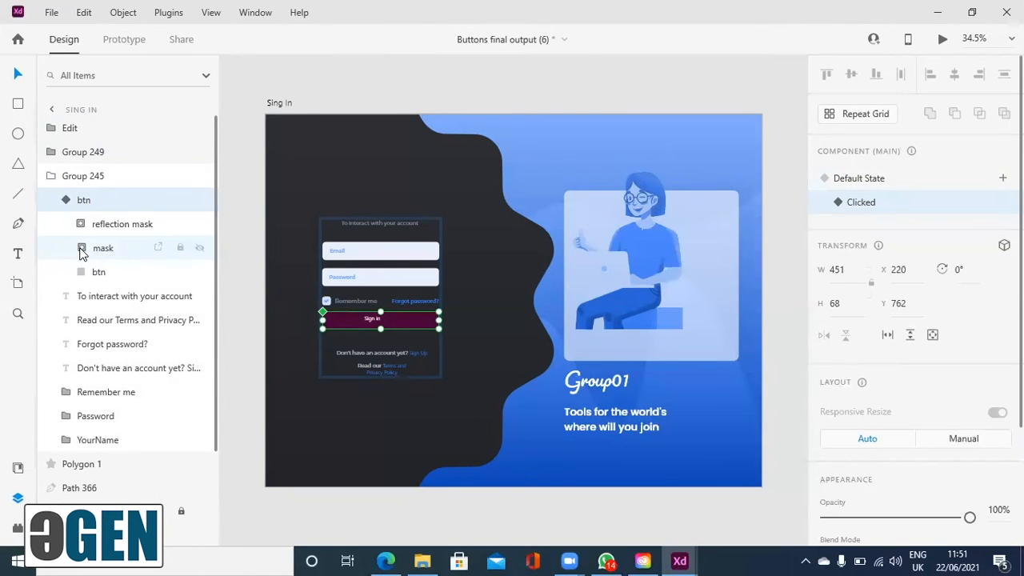
click(81, 253)
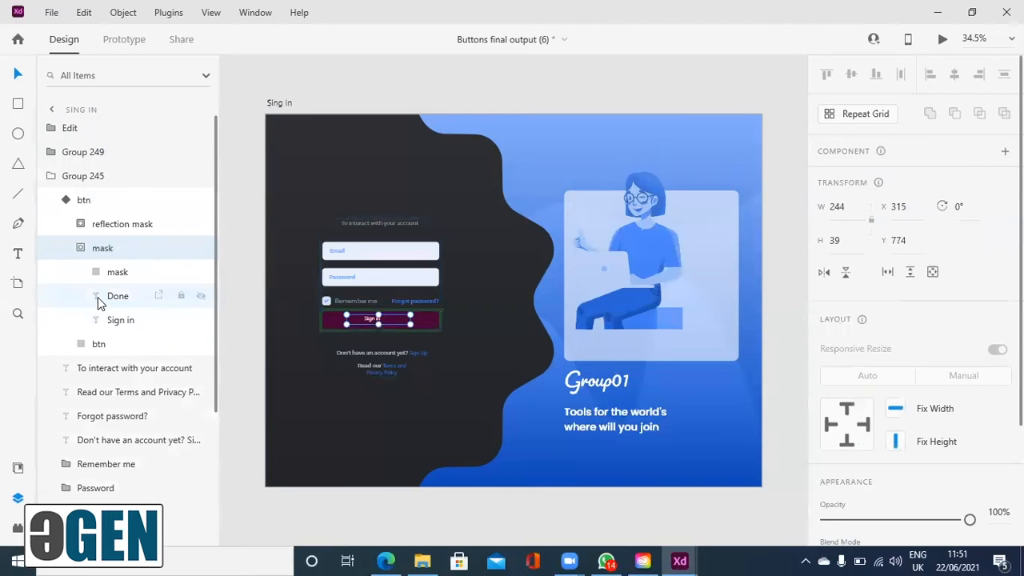
click(99, 298)
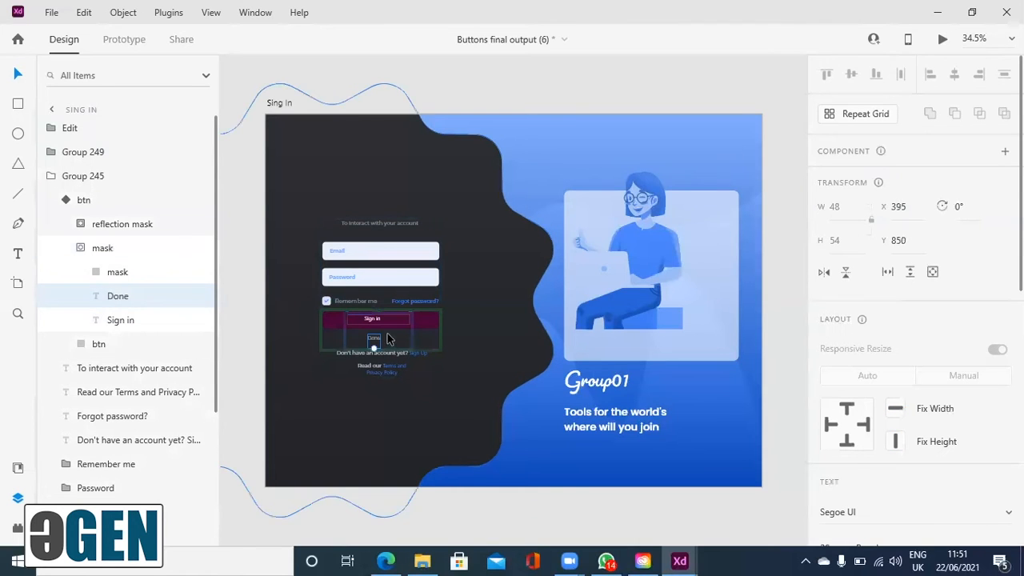
drag(374, 346, 374, 327)
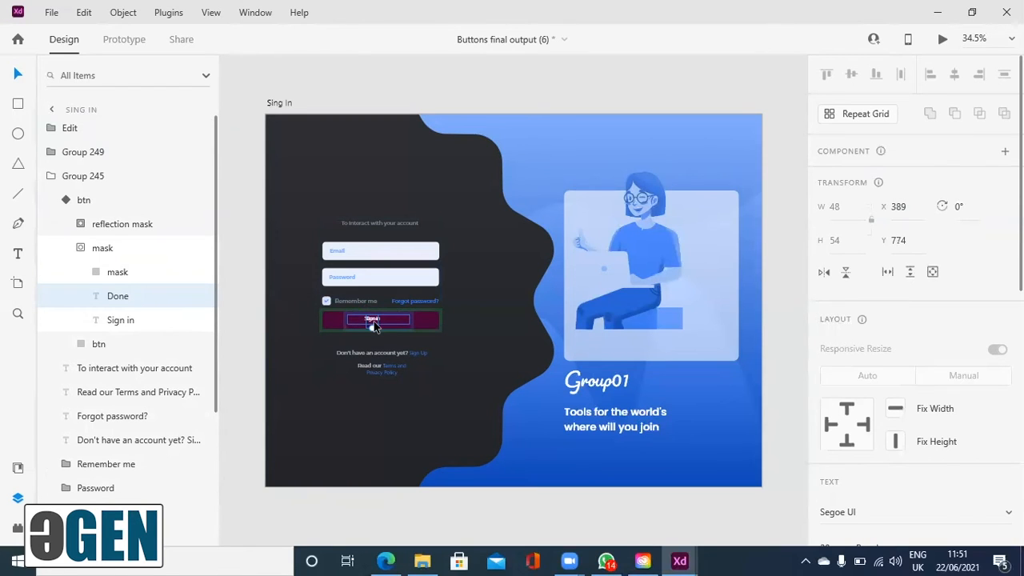
Move the Sign in text up out of the text mask in the Clicked state, to X 383, Y 720.
mouse_move(182, 277)
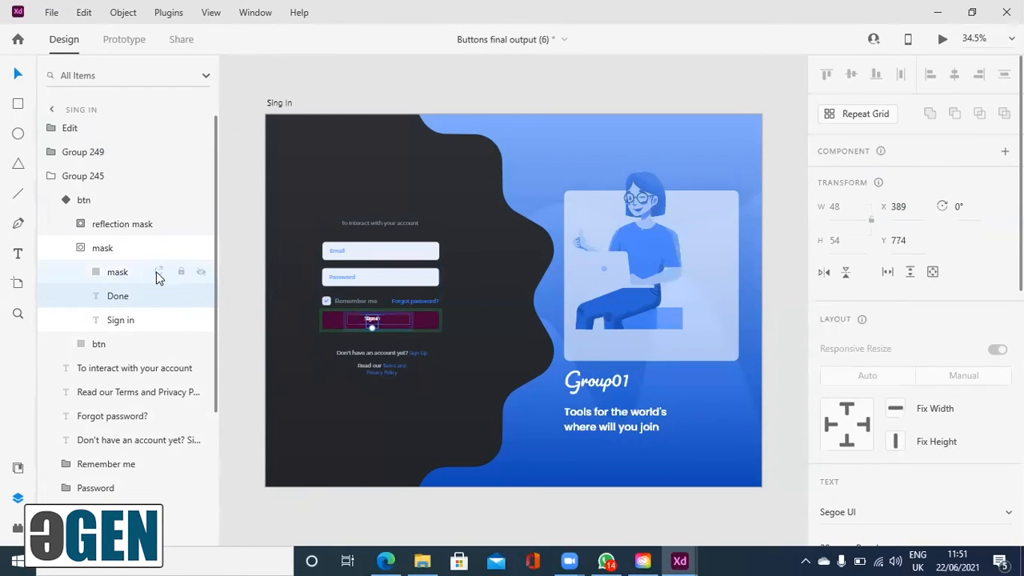
click(114, 319)
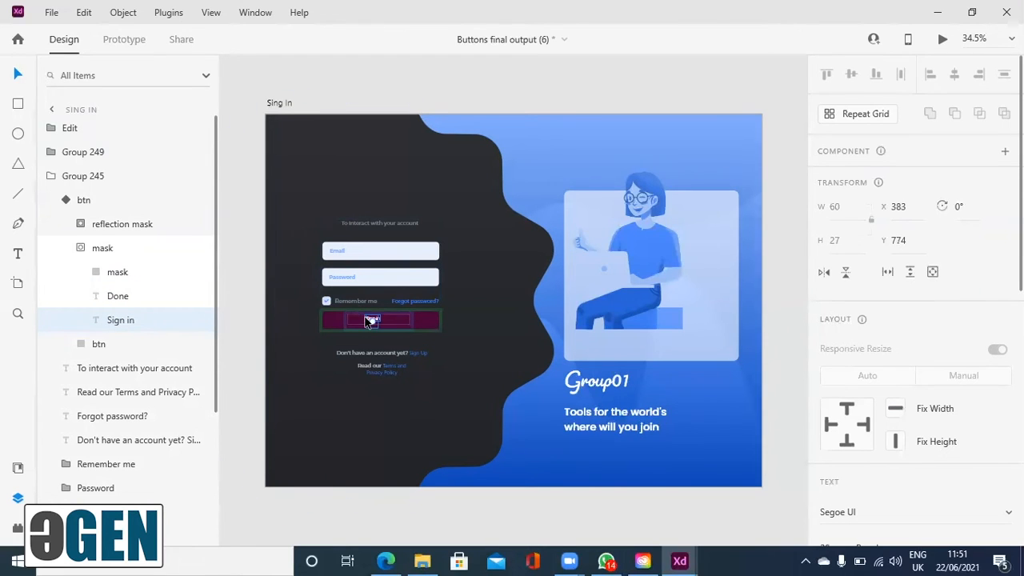
click(368, 320)
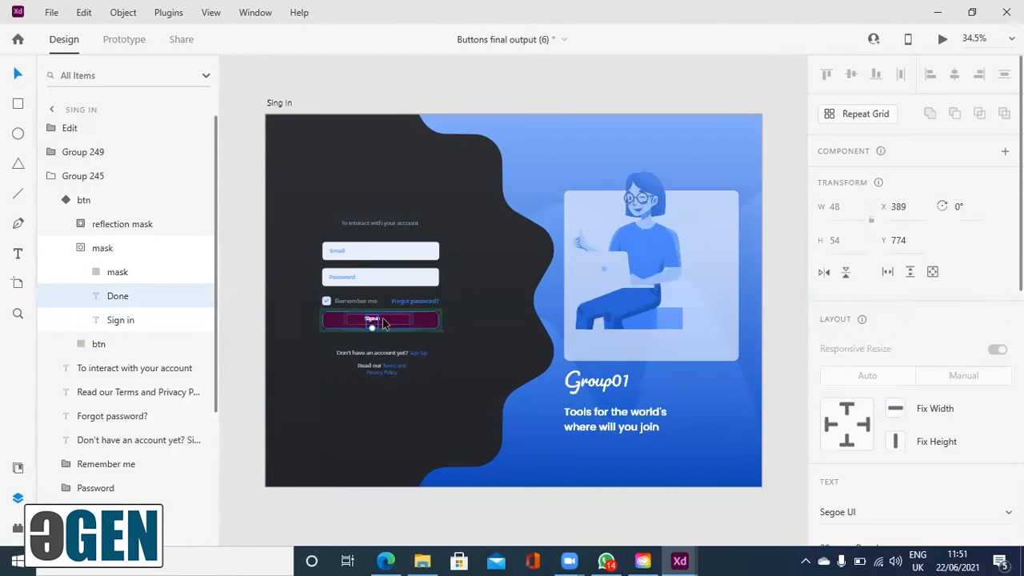
drag(379, 324, 381, 313)
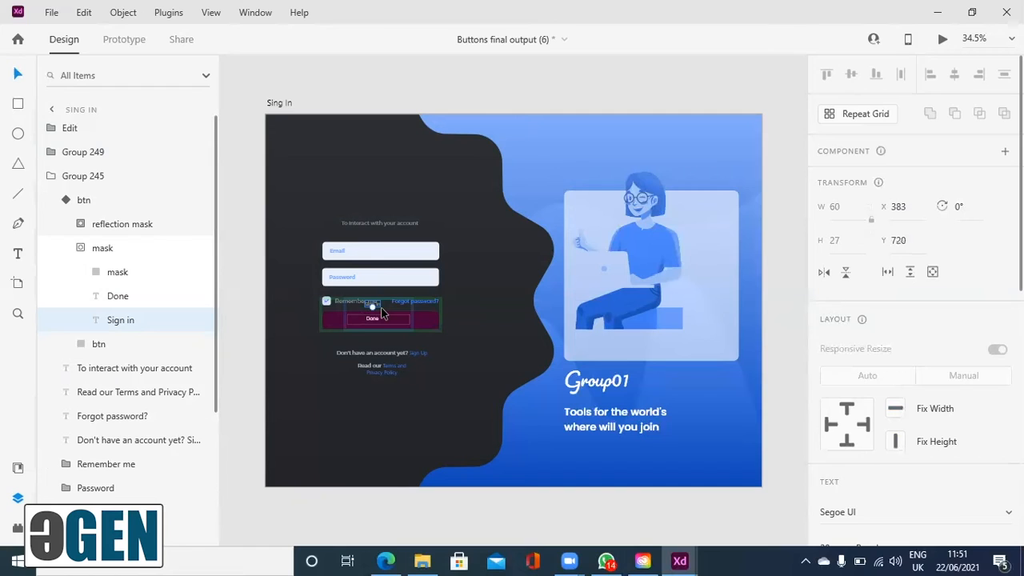
Change the btn rectangle's fill to a lighter purple in the Clicked state and compare it with the Default State.
click(424, 325)
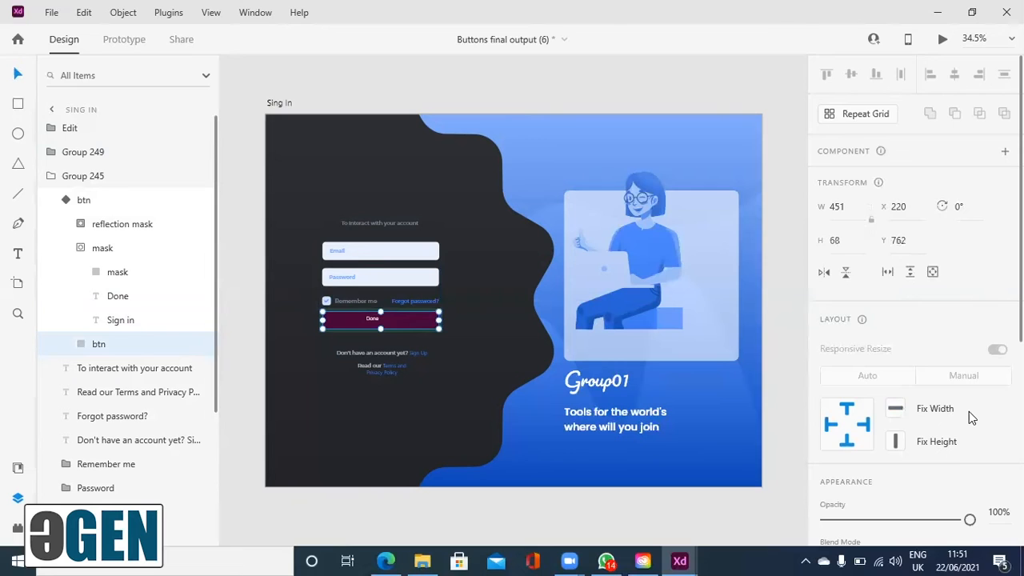
scroll(968, 411, down, 5)
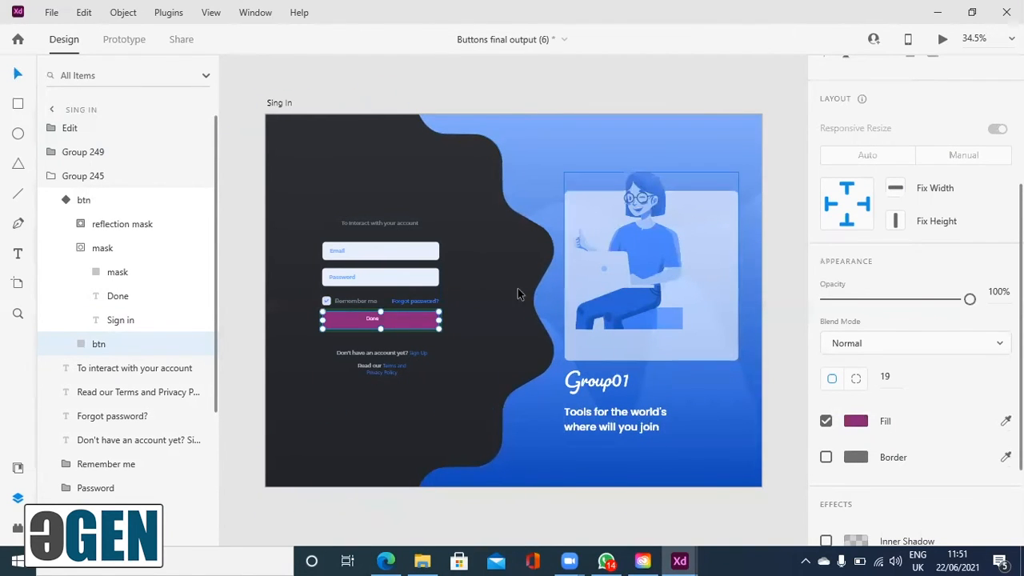
click(71, 202)
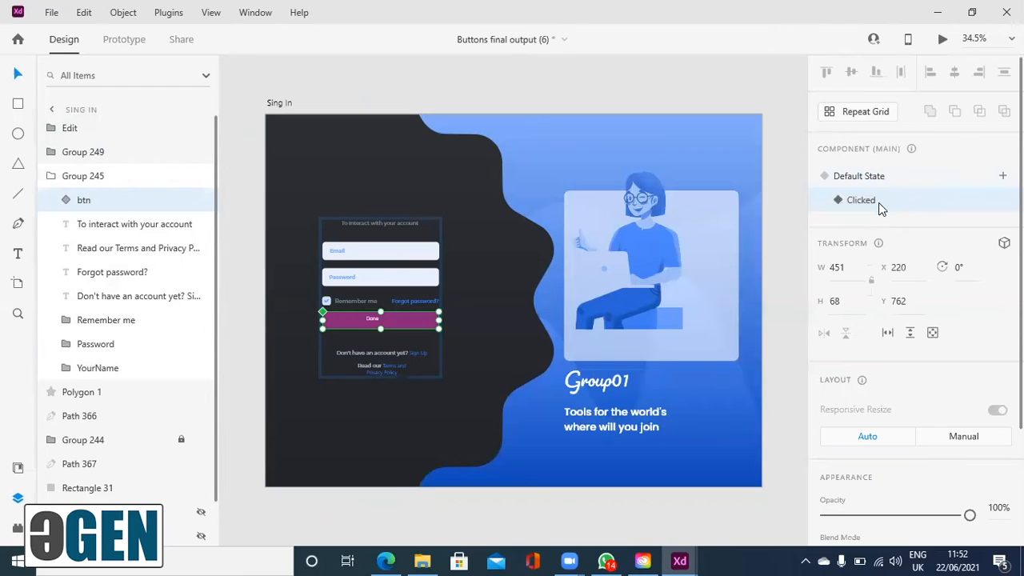
click(854, 179)
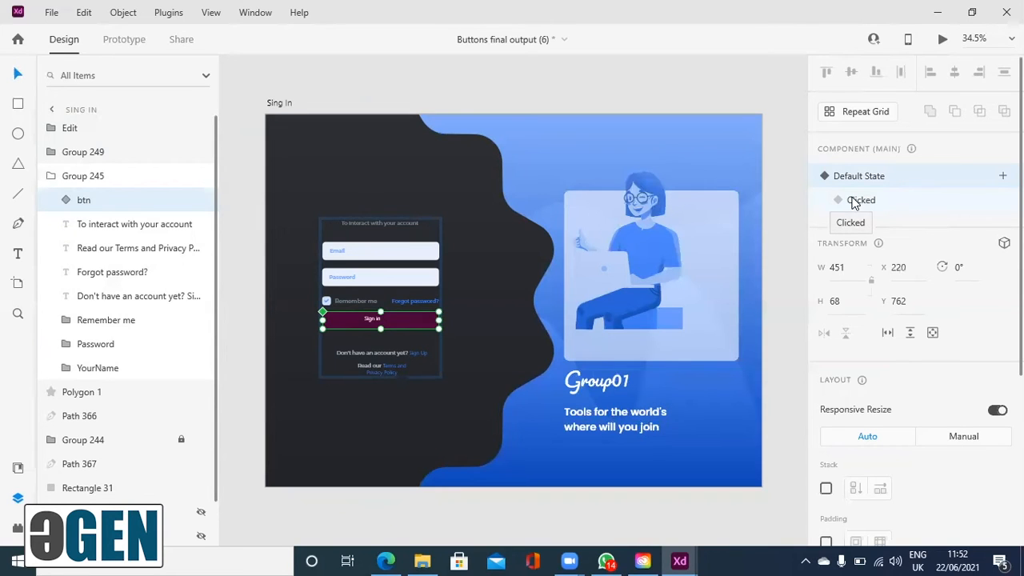
click(854, 200)
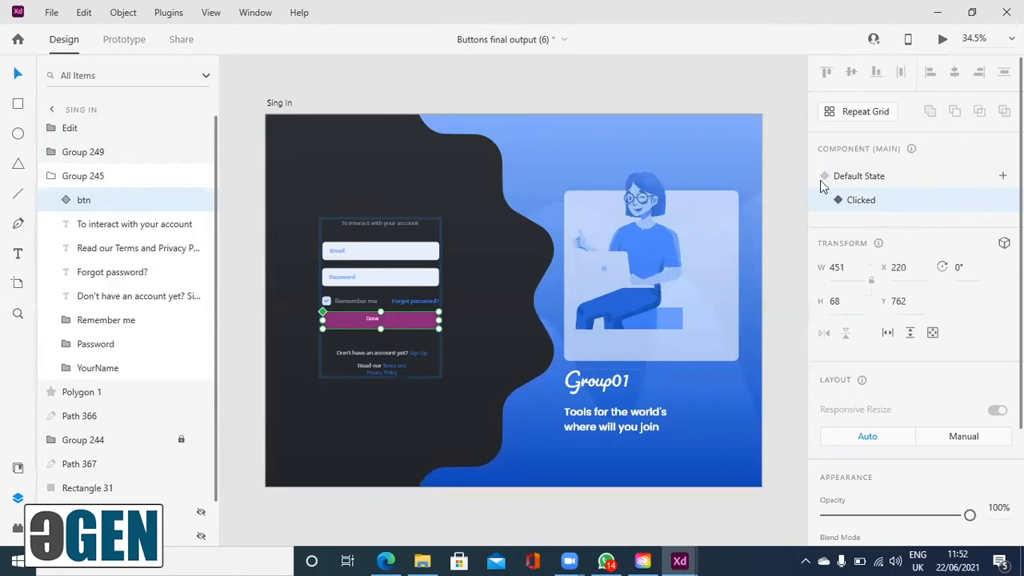
In the Clicked state, move the reflection inside the reflection mask just past the button's right edge, to about X 671, Y 731.
click(73, 201)
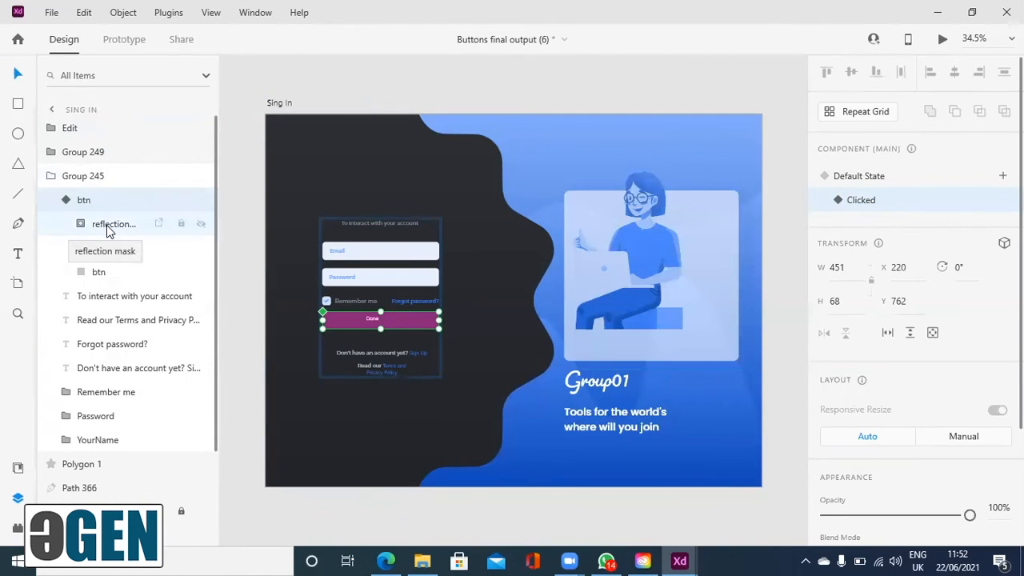
double_click(107, 225)
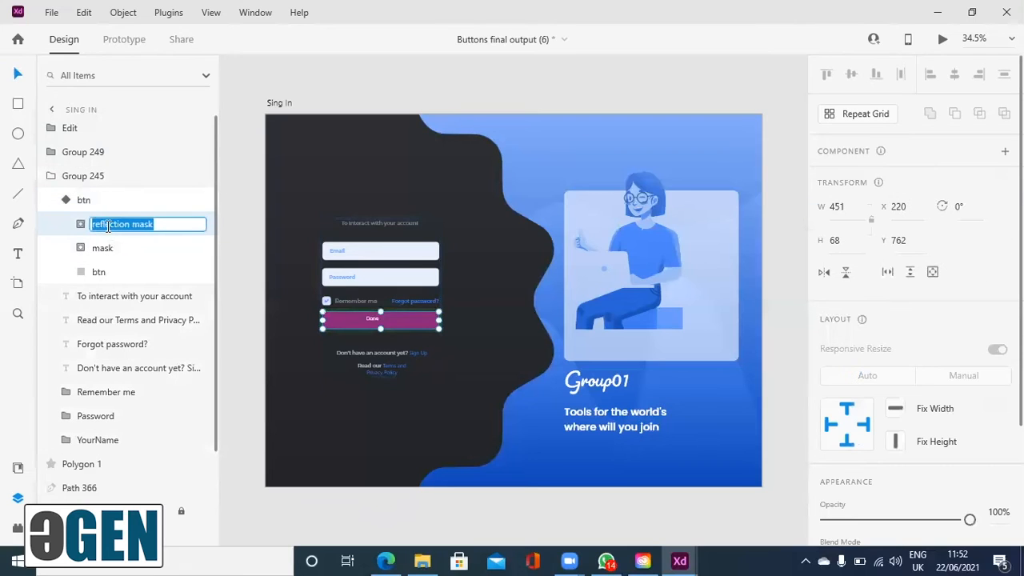
click(80, 225)
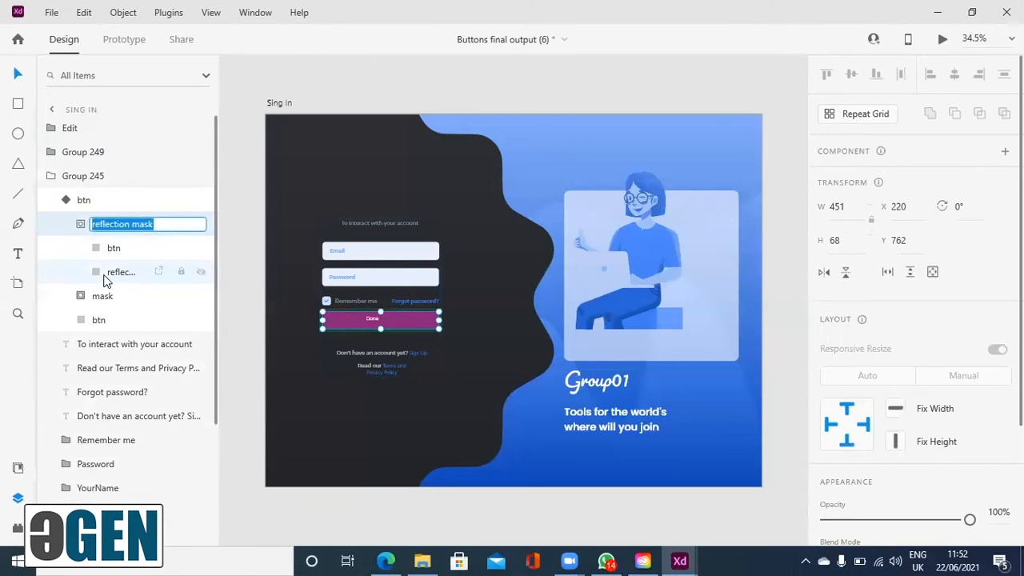
key(Return)
click(98, 272)
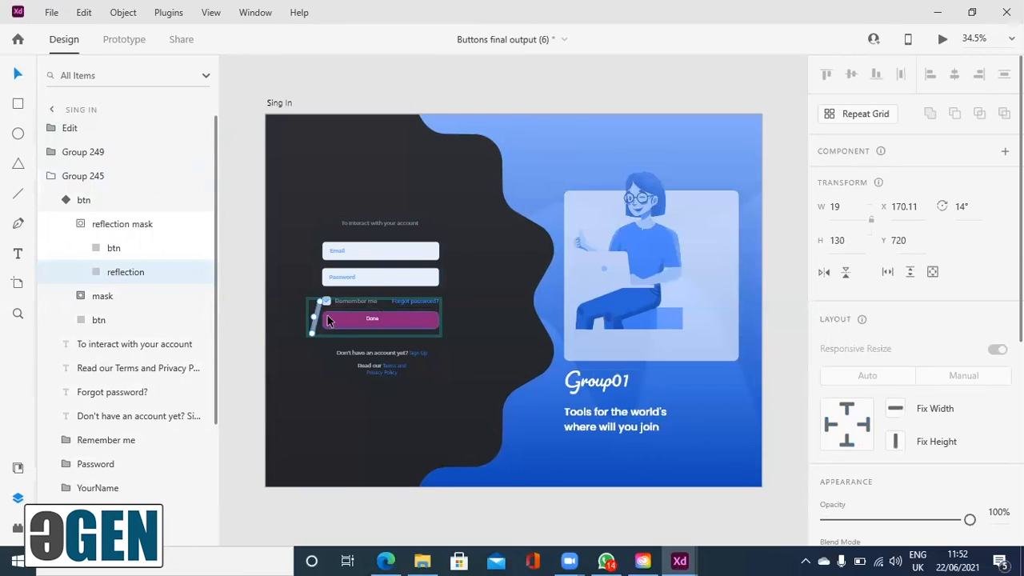
drag(317, 315, 449, 319)
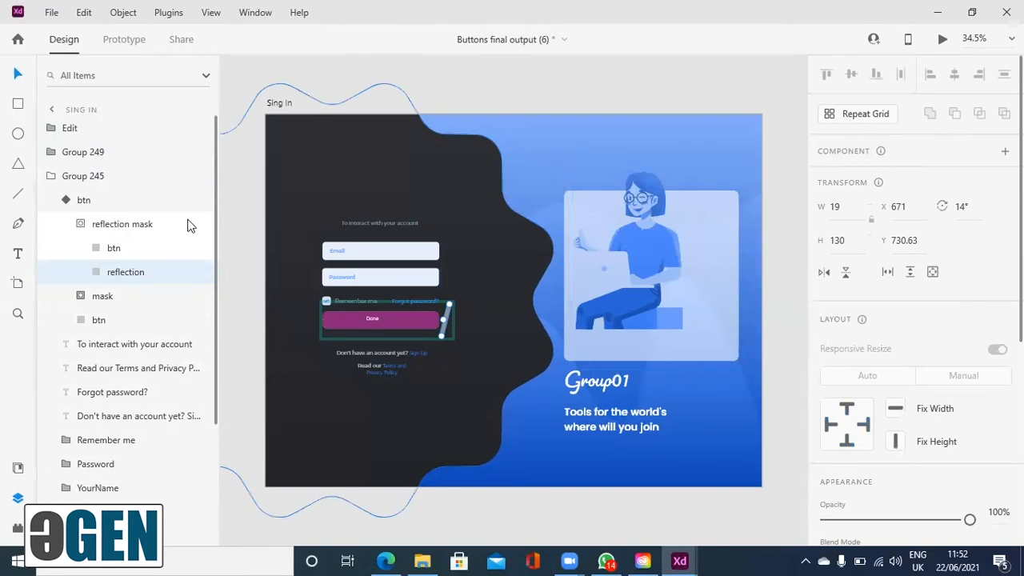
click(72, 201)
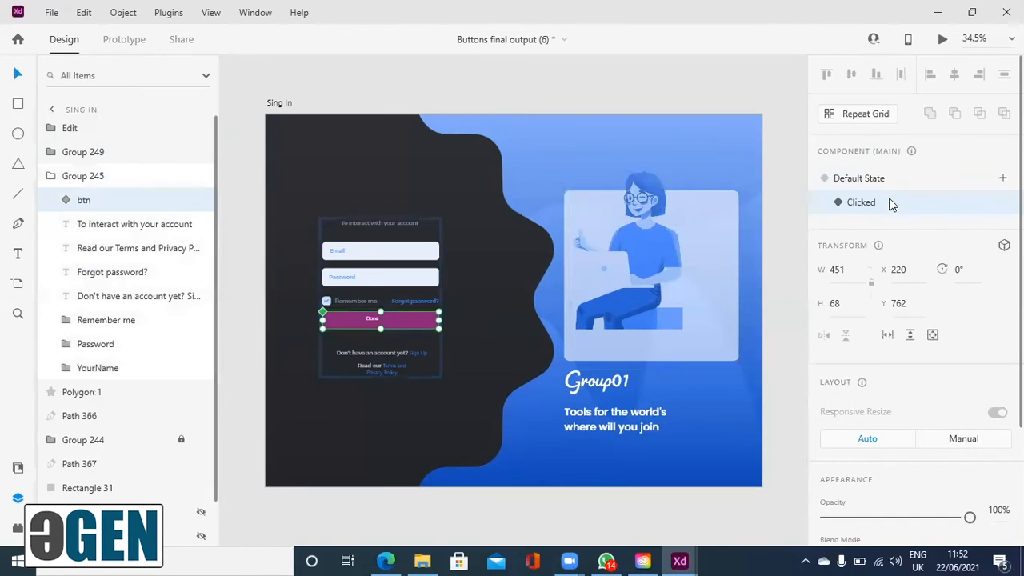
Add a Tap interaction to the btn component's Default State that auto-animates to the Clicked state.
click(850, 179)
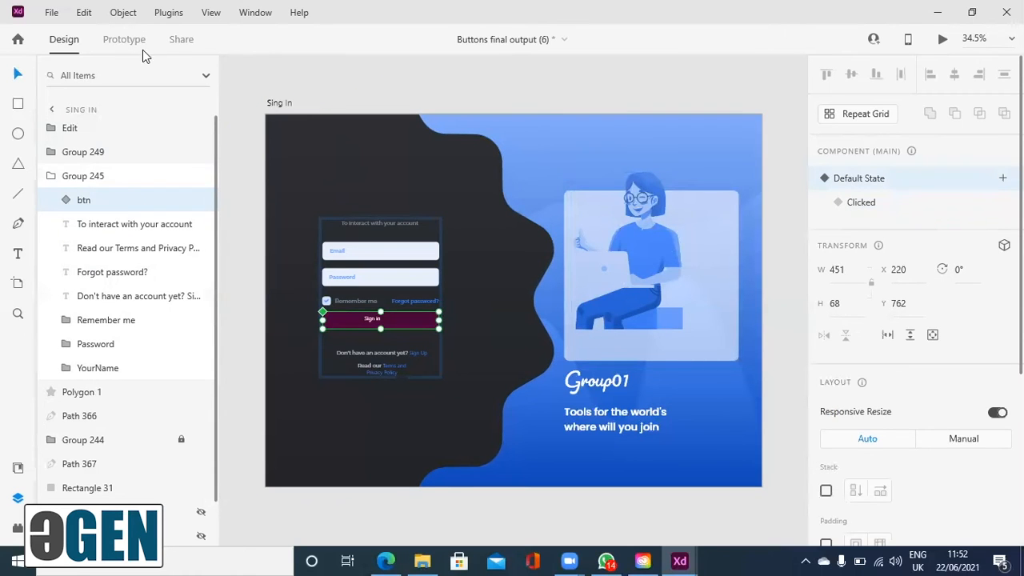
click(122, 44)
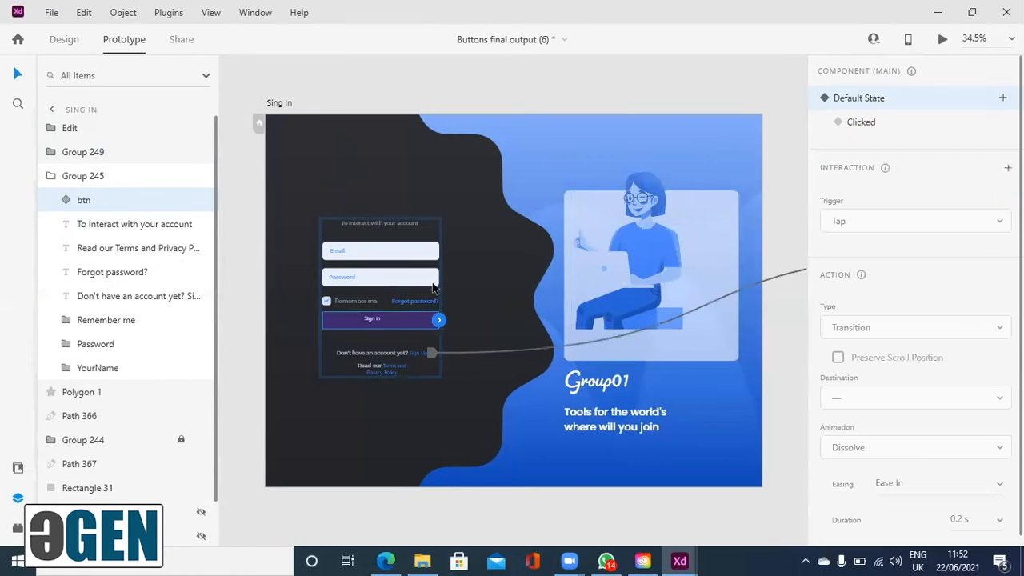
drag(459, 322, 514, 330)
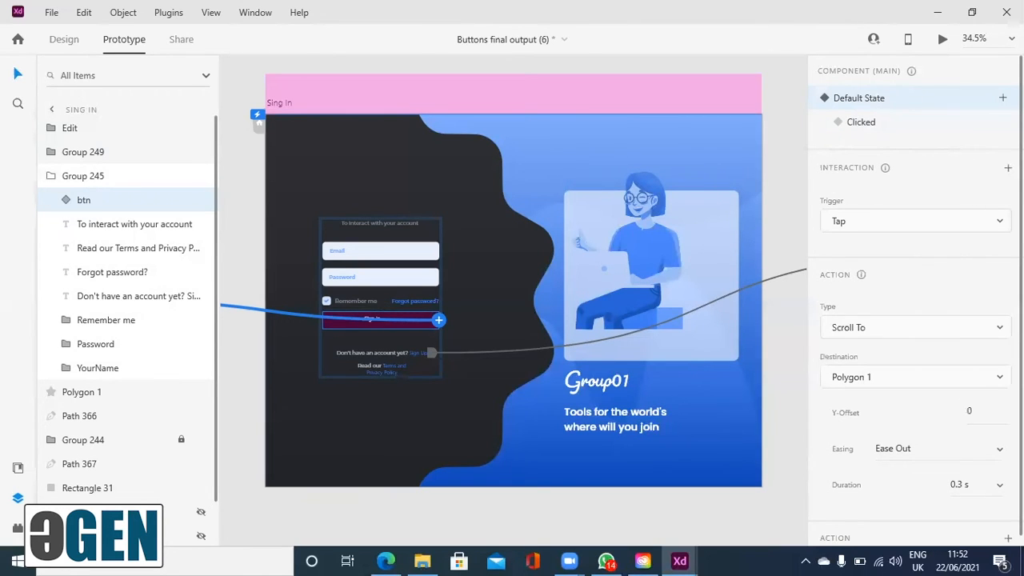
click(911, 221)
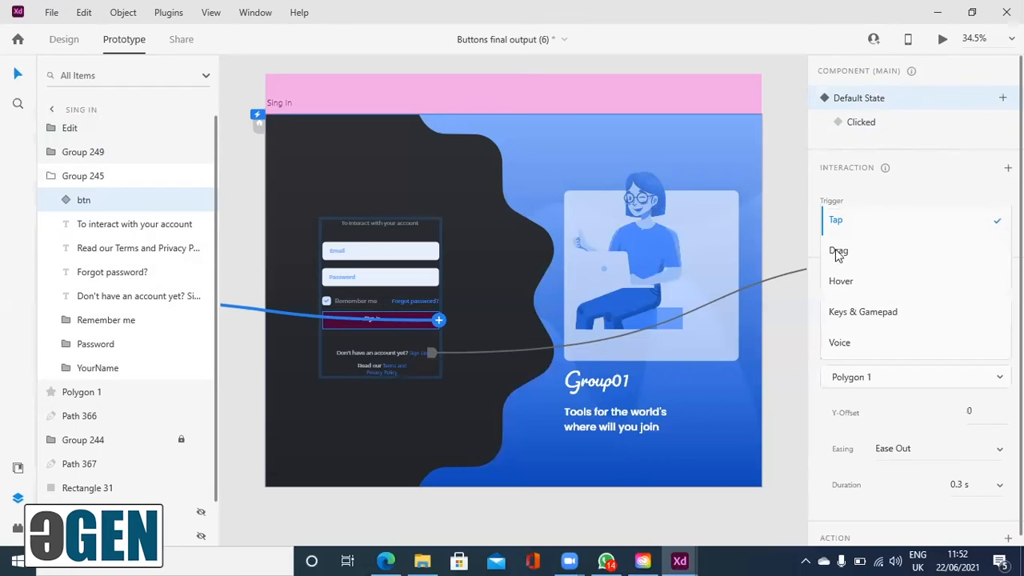
click(780, 341)
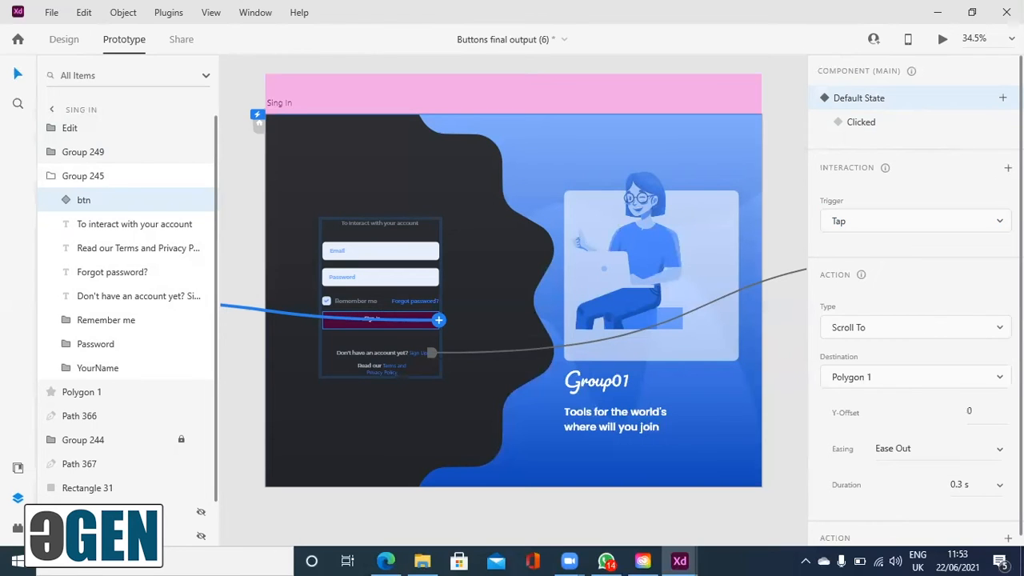
click(912, 328)
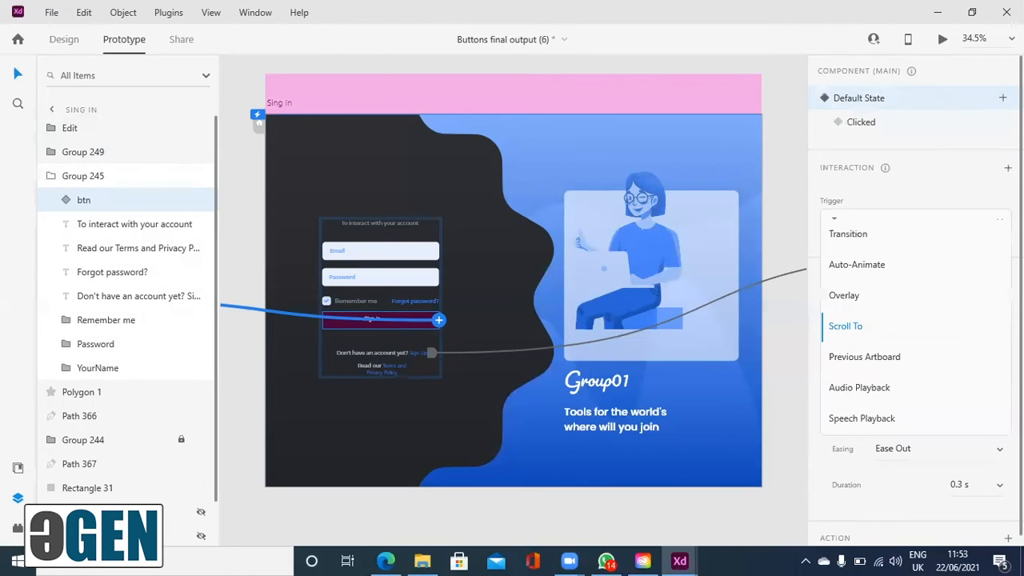
click(846, 267)
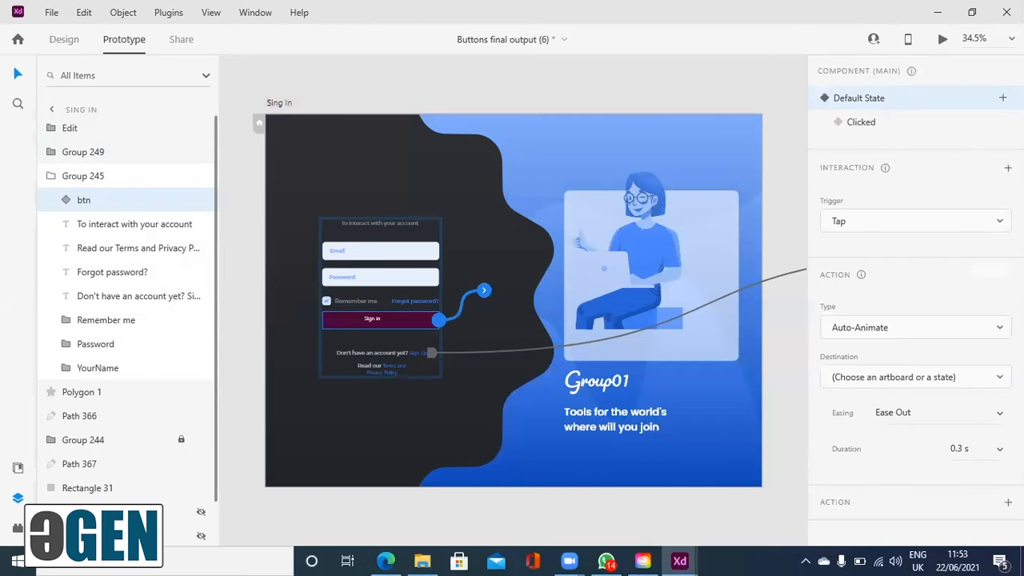
click(916, 376)
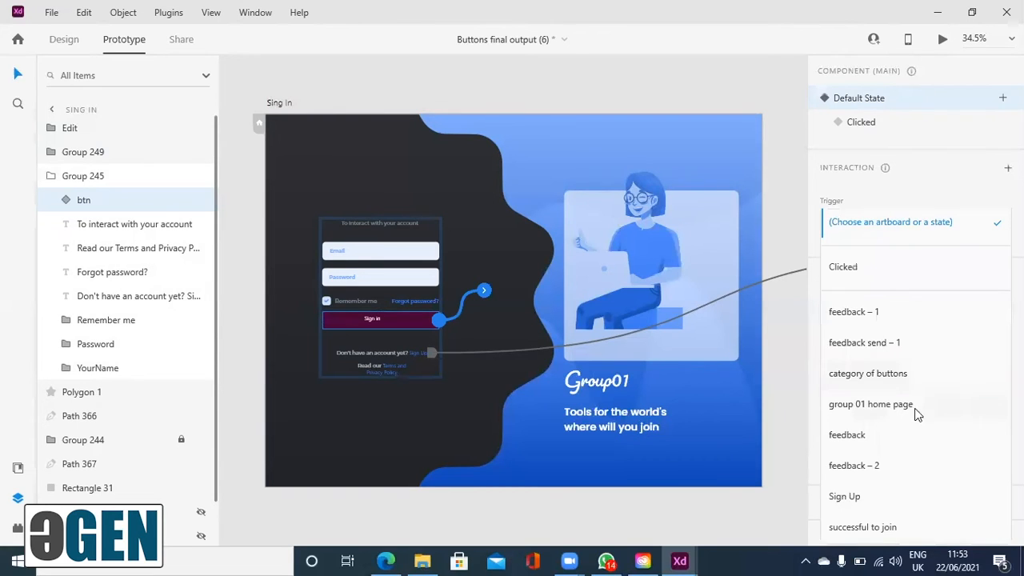
click(882, 276)
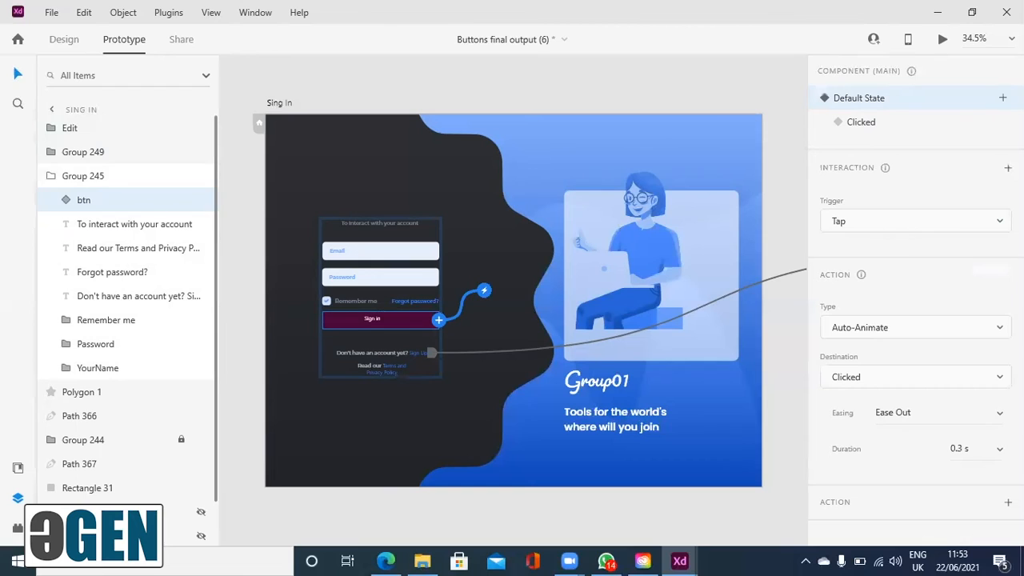
Set the btn interaction's easing to Ease In-Out with a 0.6 s duration, and test tapping Sign in in the preview.
click(965, 413)
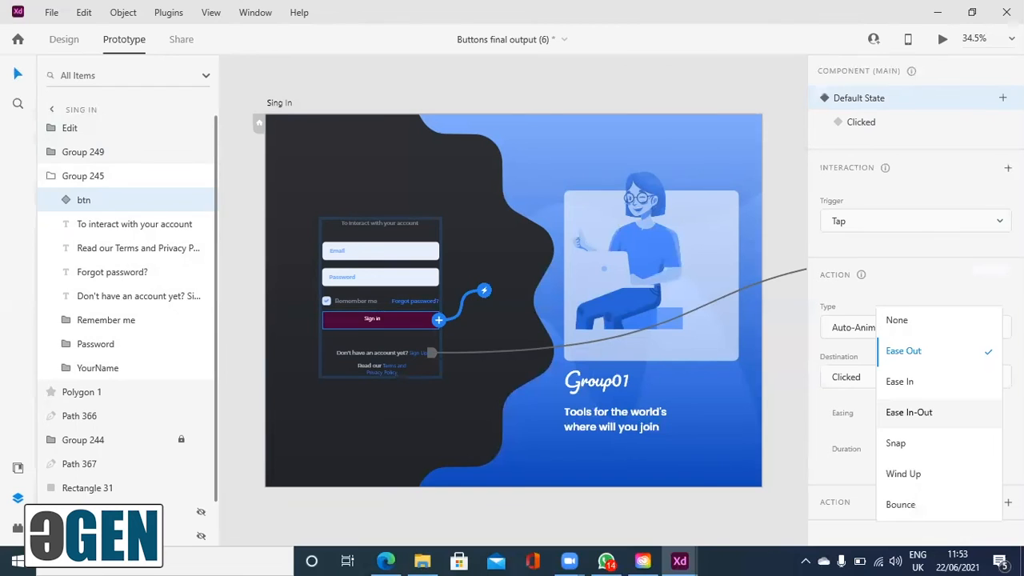
click(907, 412)
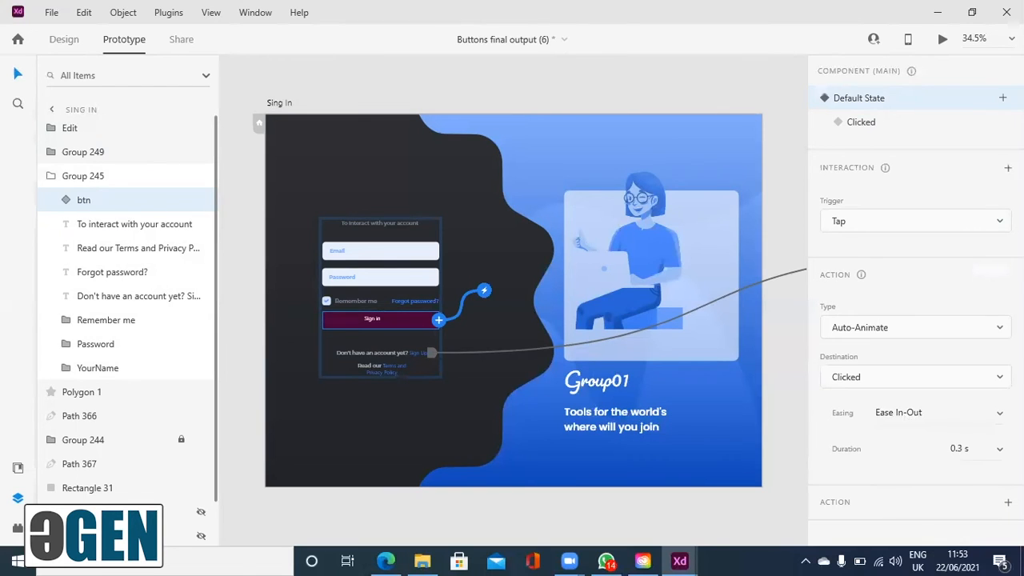
click(984, 448)
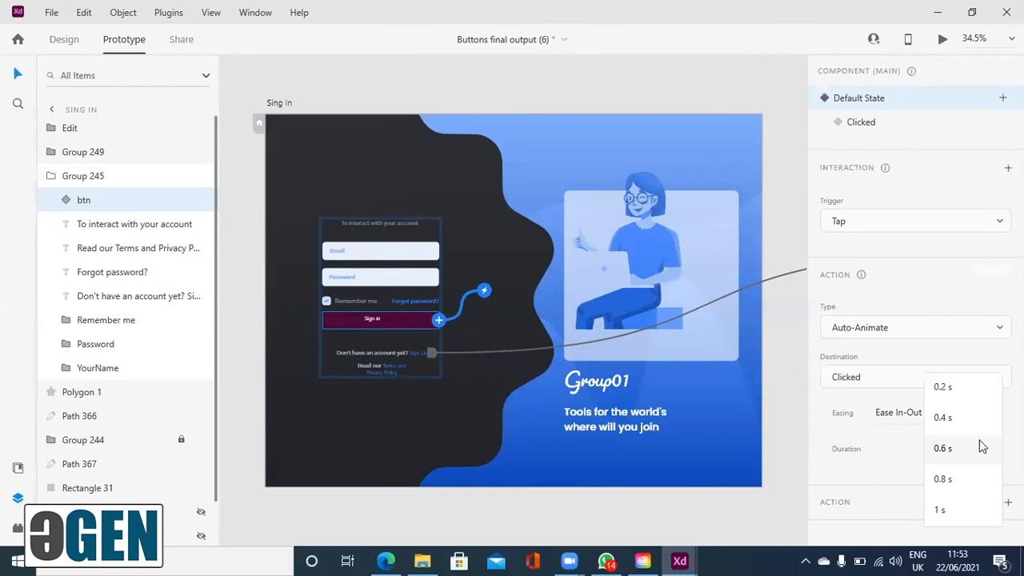
click(942, 449)
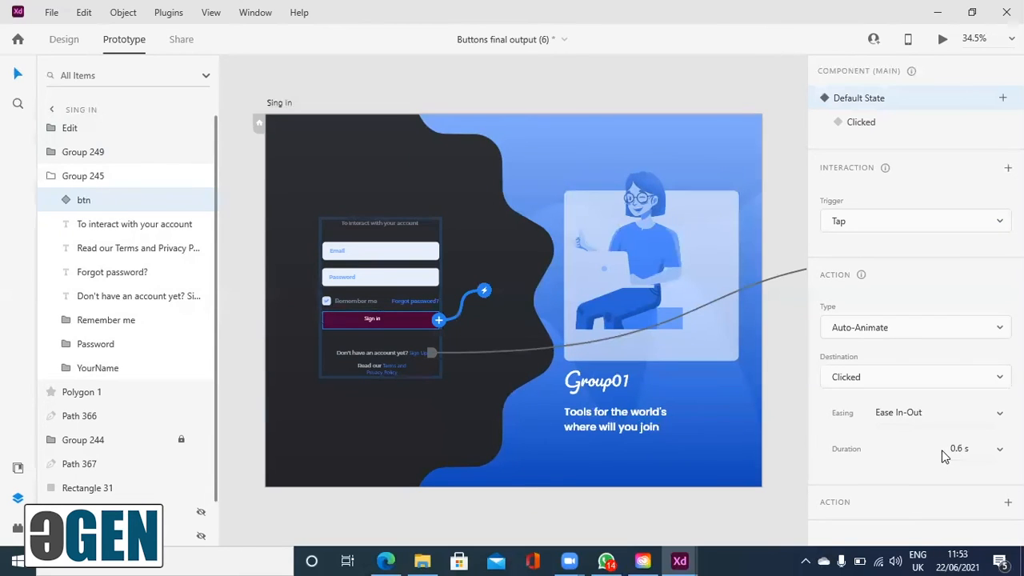
click(942, 40)
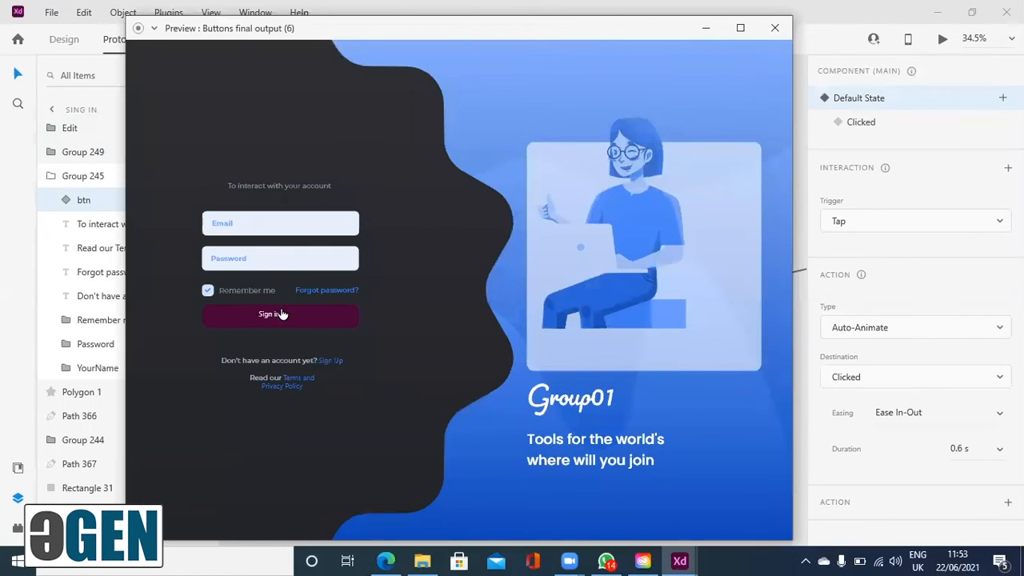
click(280, 317)
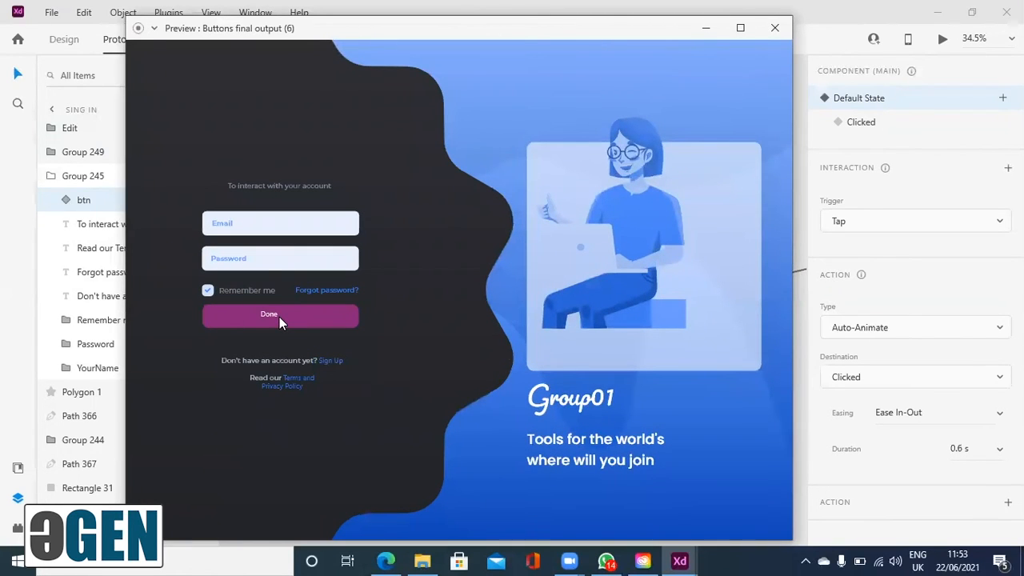
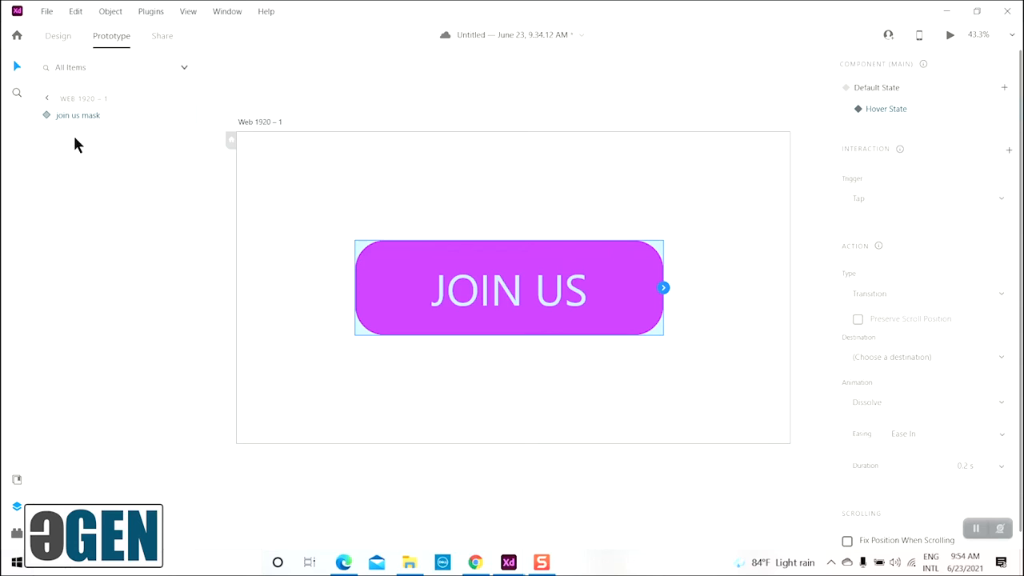
Set the easing of the JOIN US button's Default State hover auto-animation to Ease In-Out and preview the artboard.
click(913, 88)
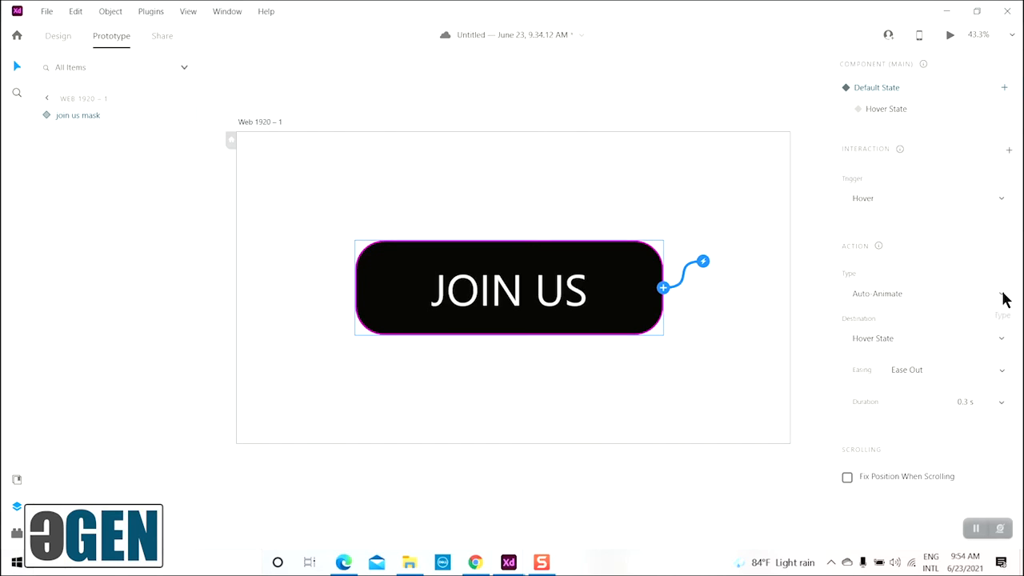
click(1003, 344)
click(1004, 346)
click(1001, 371)
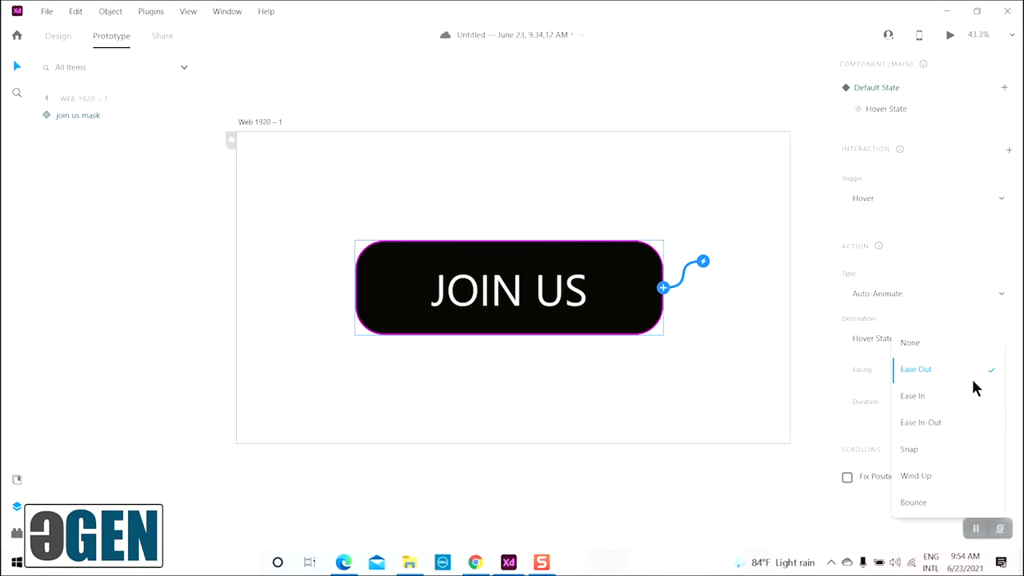
click(926, 425)
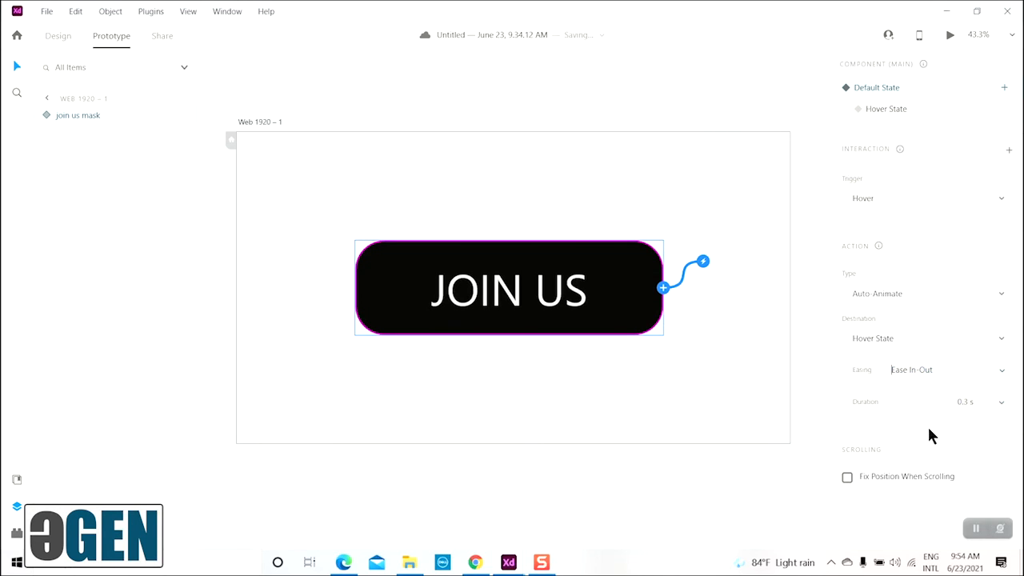
click(1000, 403)
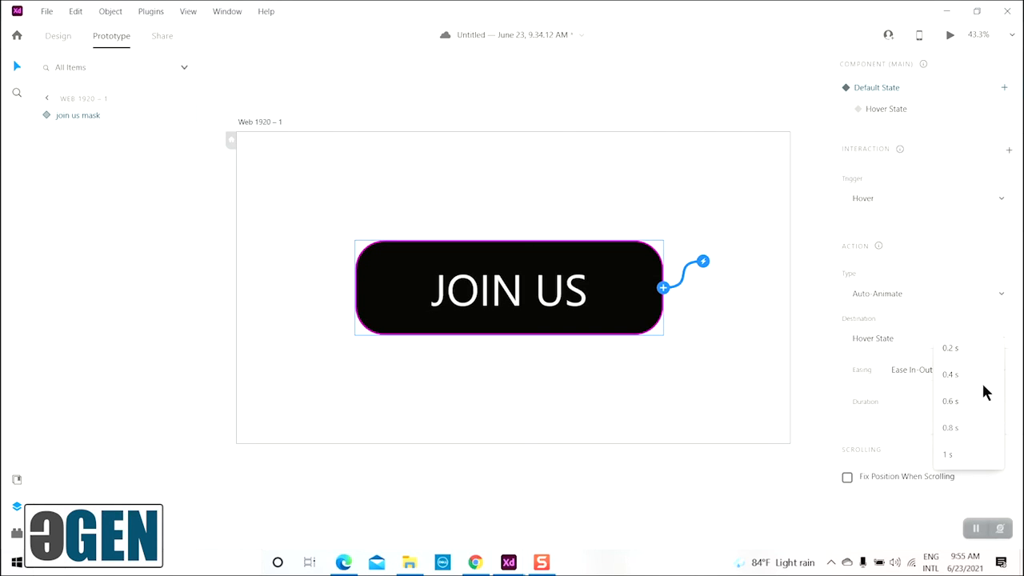
click(891, 413)
click(802, 439)
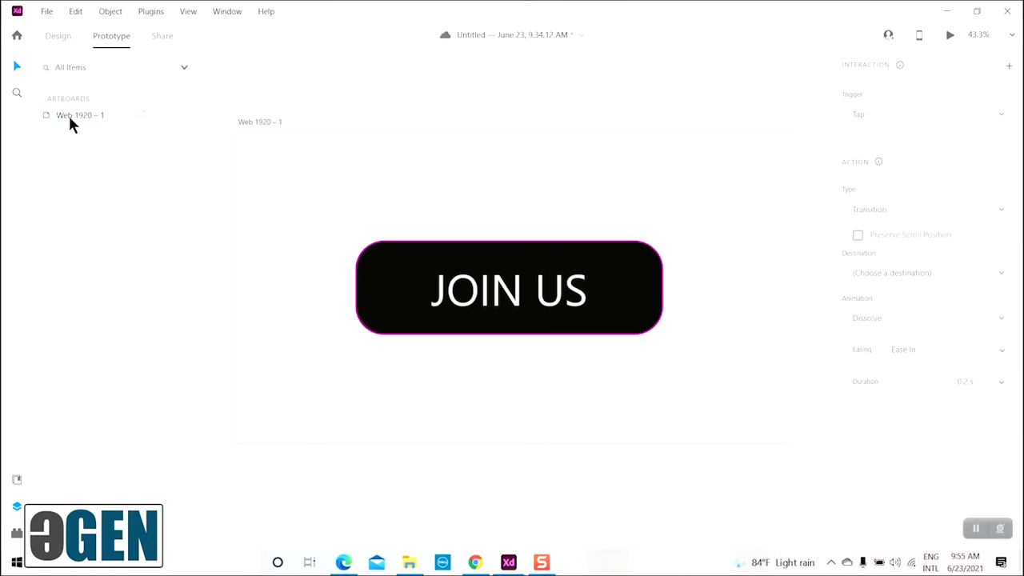
click(951, 37)
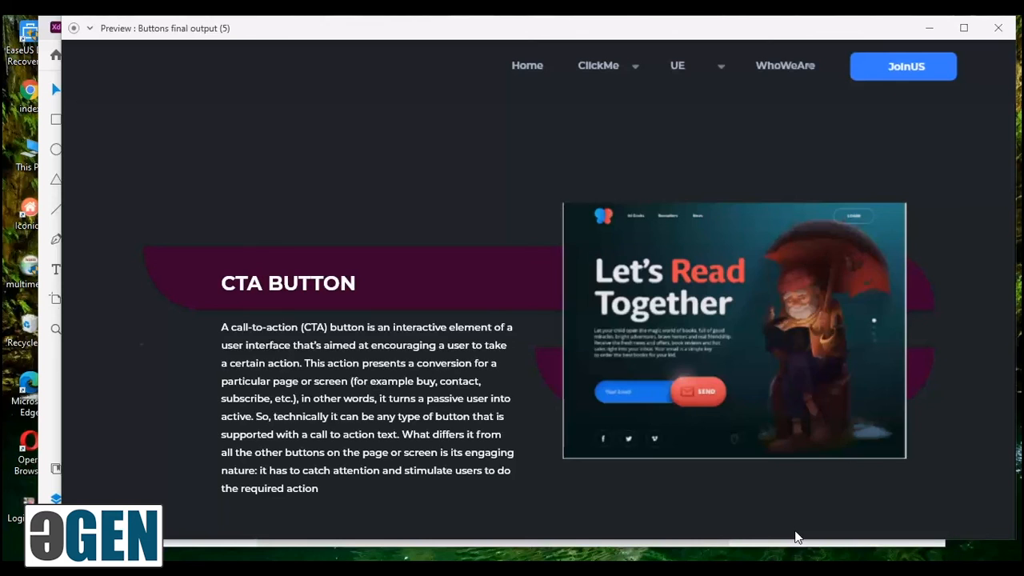
Test the Buttons final output (5) preview by opening JoinUS, Your Feedback and the good feedback form, and cancelling the form.
click(921, 68)
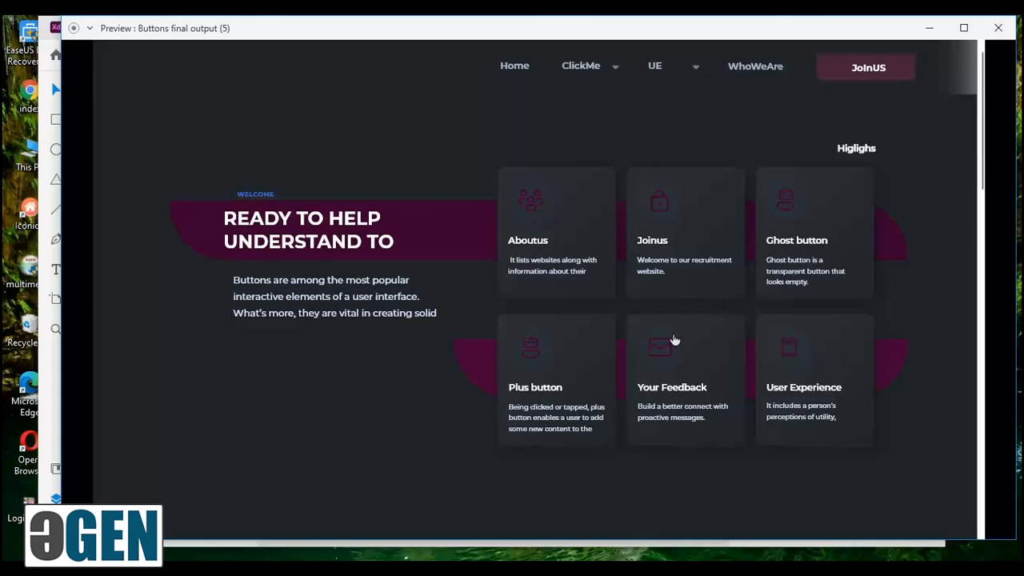
click(663, 357)
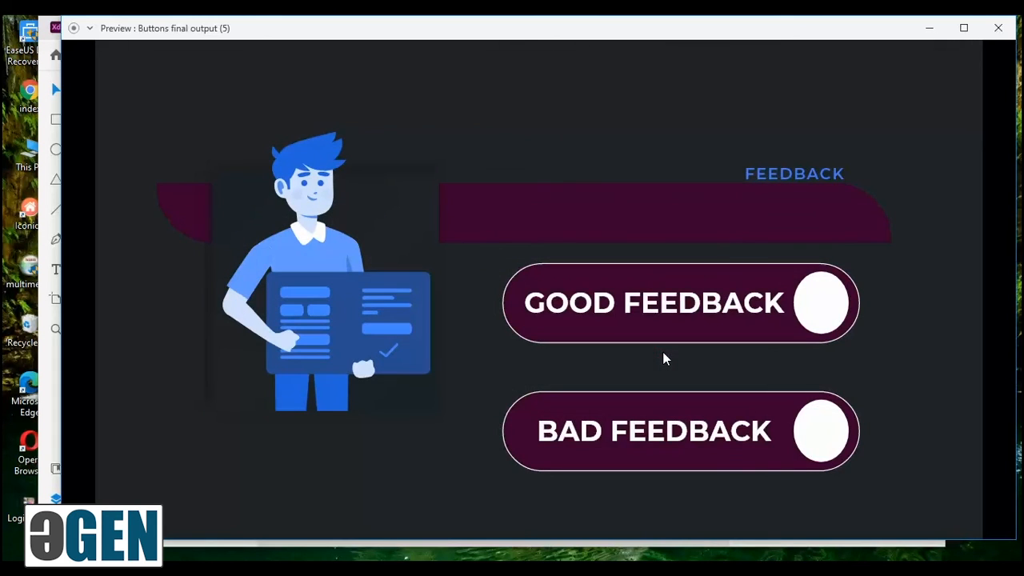
click(810, 317)
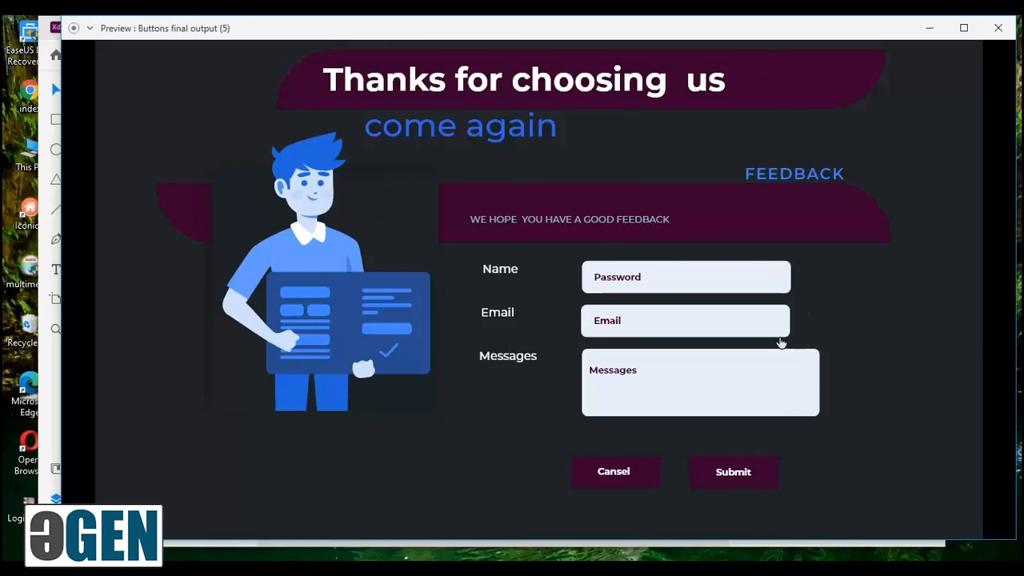
click(638, 476)
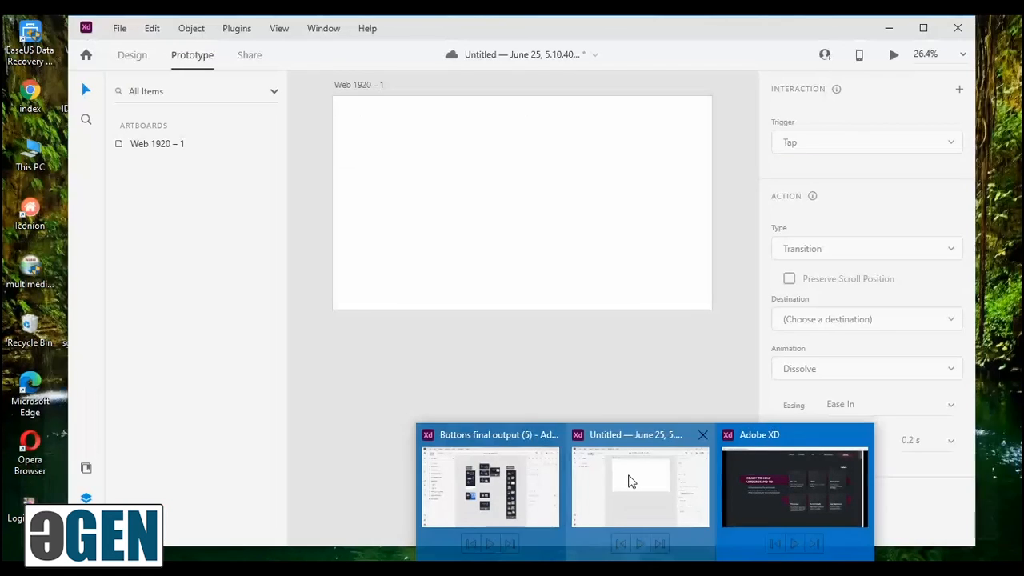
Switch to the untitled document and draw a rectangle about 1009 × 478 on the Web 1920 – 1 artboard, with corners rounded to 239.
click(628, 481)
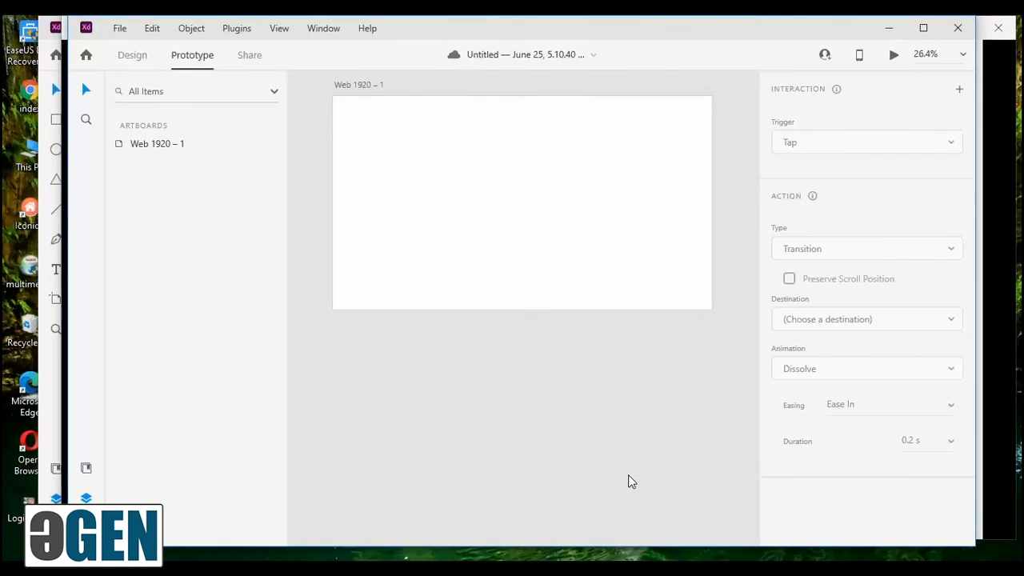
click(133, 56)
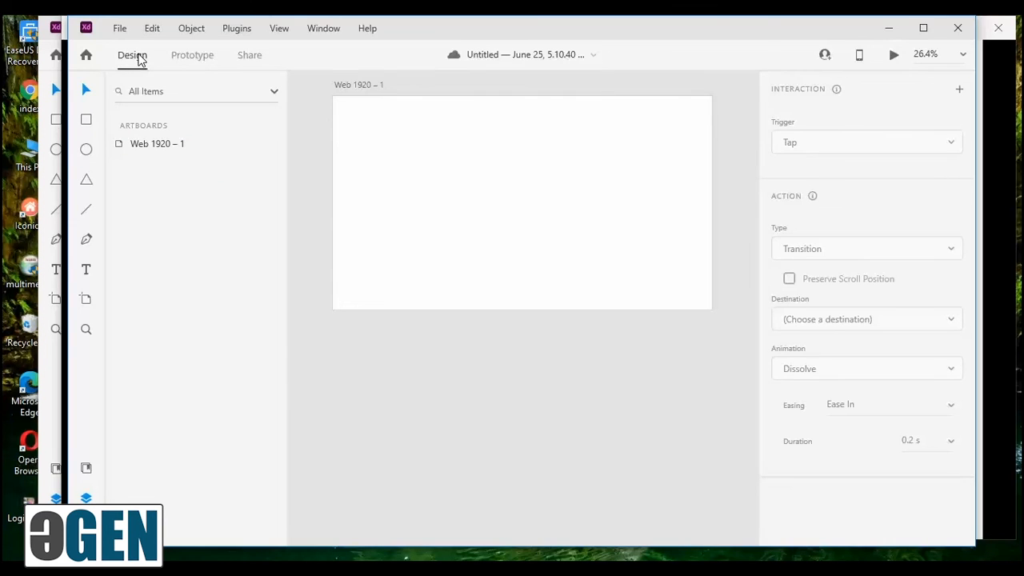
click(87, 121)
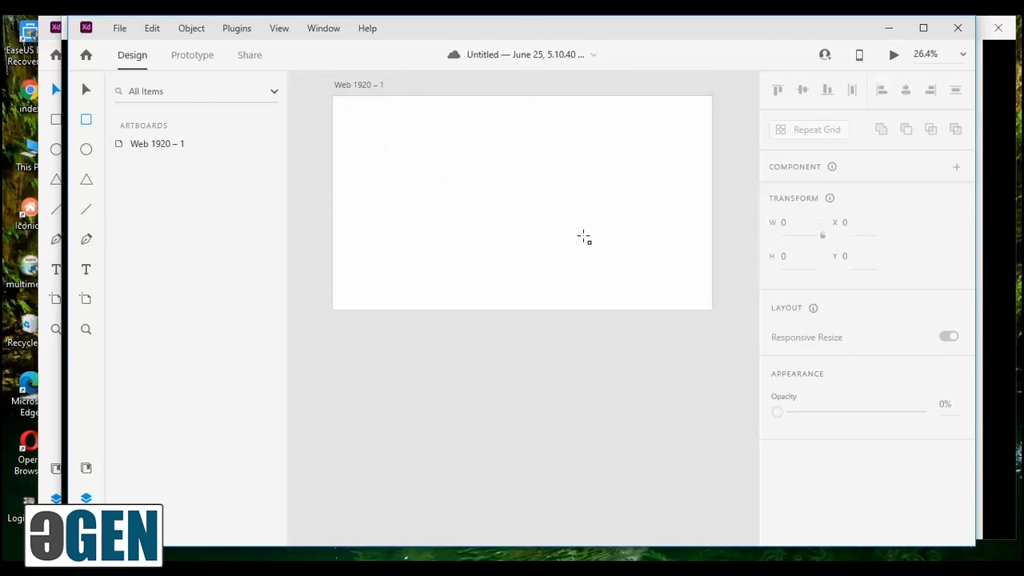
drag(585, 237, 584, 237)
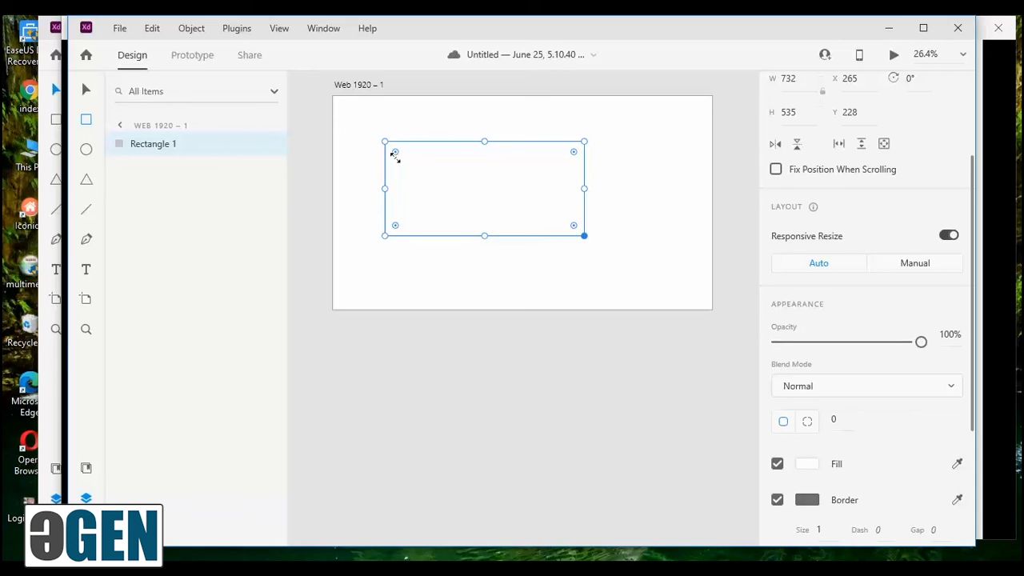
drag(395, 152, 451, 217)
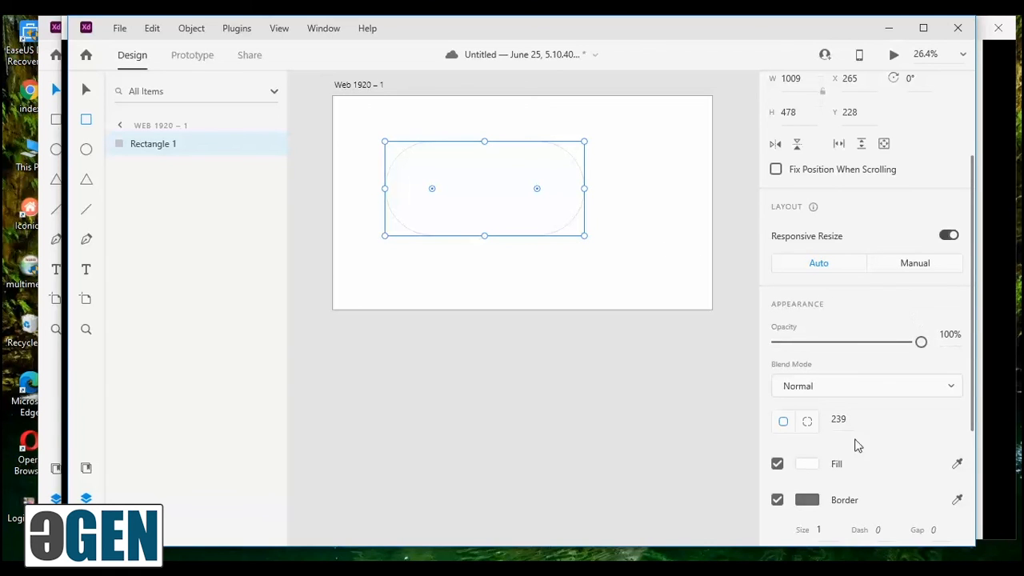
Fill the rounded rectangle with green, #12DE3A.
click(806, 465)
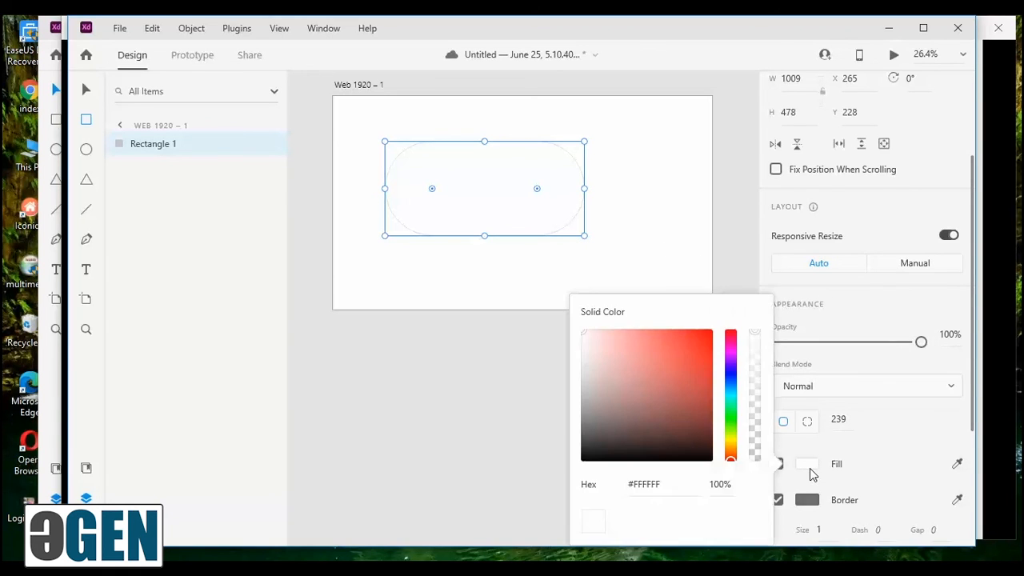
click(730, 416)
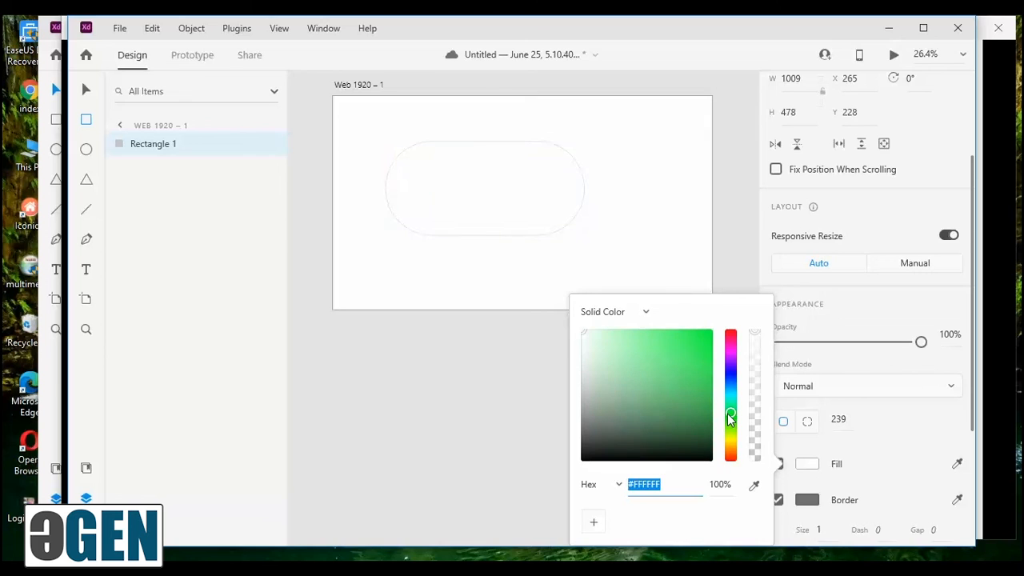
click(702, 347)
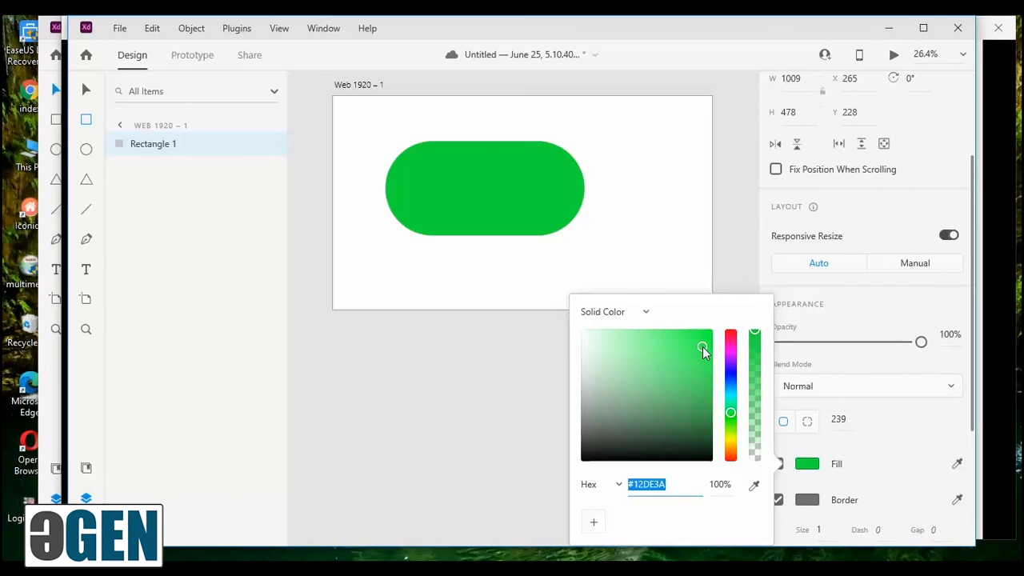
click(512, 361)
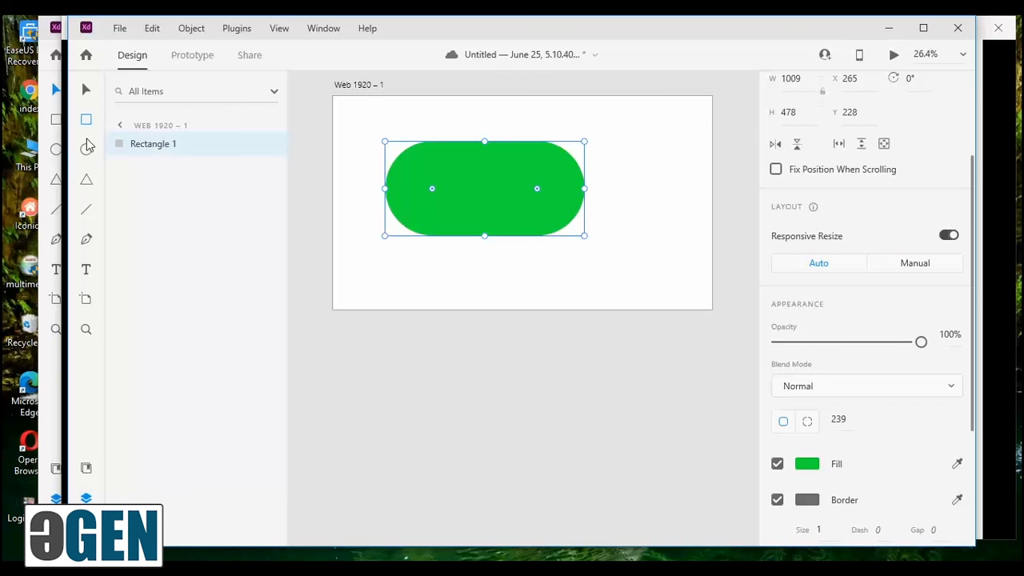
Draw an ellipse about 410 × 433 inside the right end of the green rounded rectangle as the toggle knob.
click(86, 151)
mouse_move(521, 152)
mouse_down()
mouse_move(555, 192)
mouse_move(558, 237)
mouse_move(557, 227)
mouse_up()
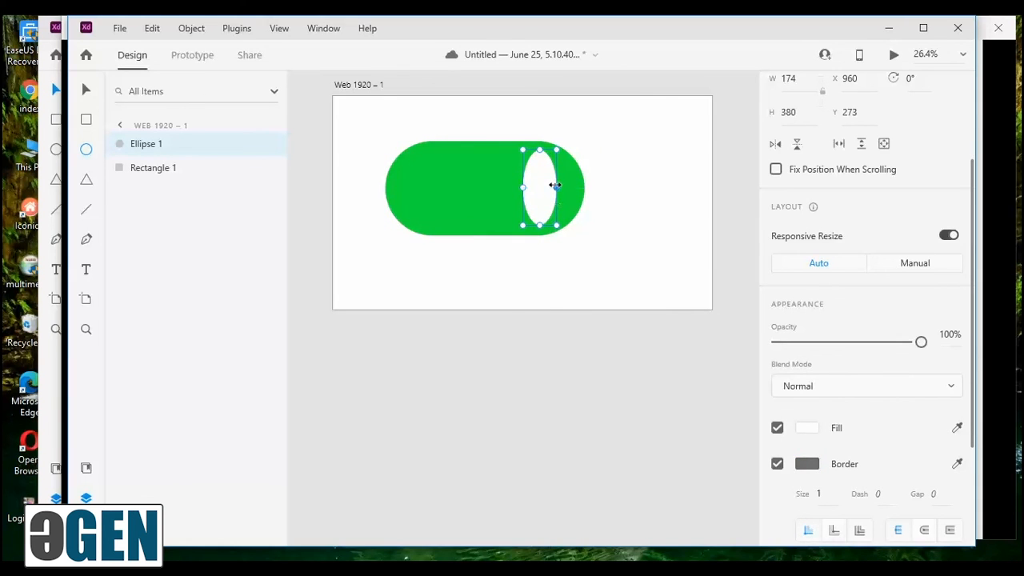
drag(555, 187, 498, 188)
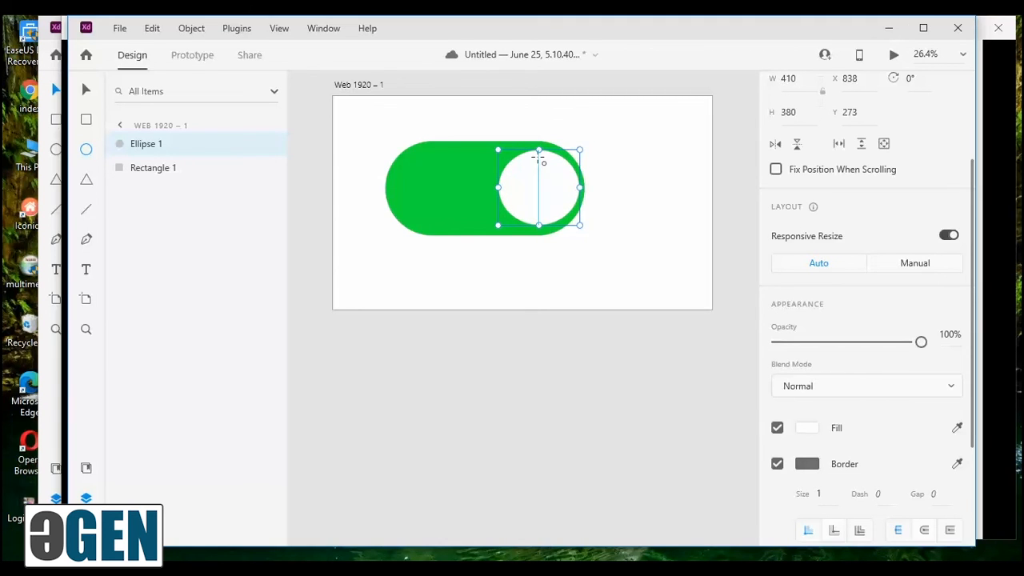
drag(539, 150, 539, 146)
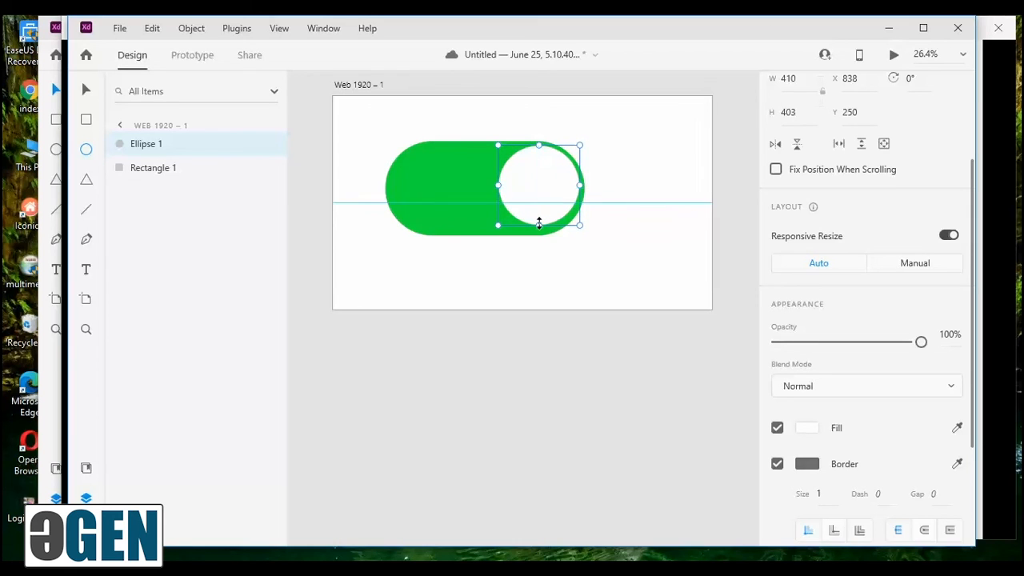
drag(537, 224, 536, 232)
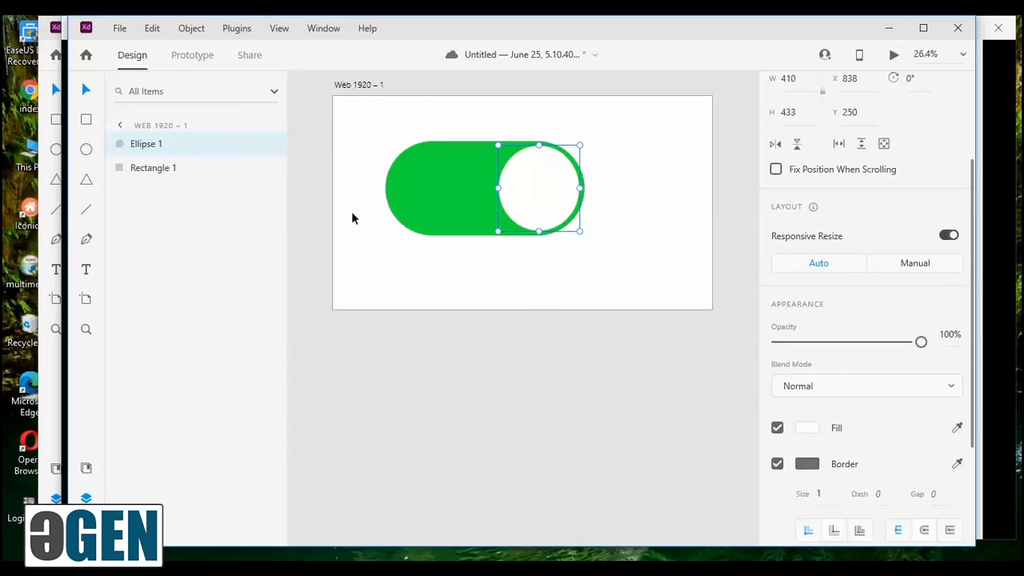
Group the ellipse and the green rounded rectangle.
drag(370, 133, 603, 270)
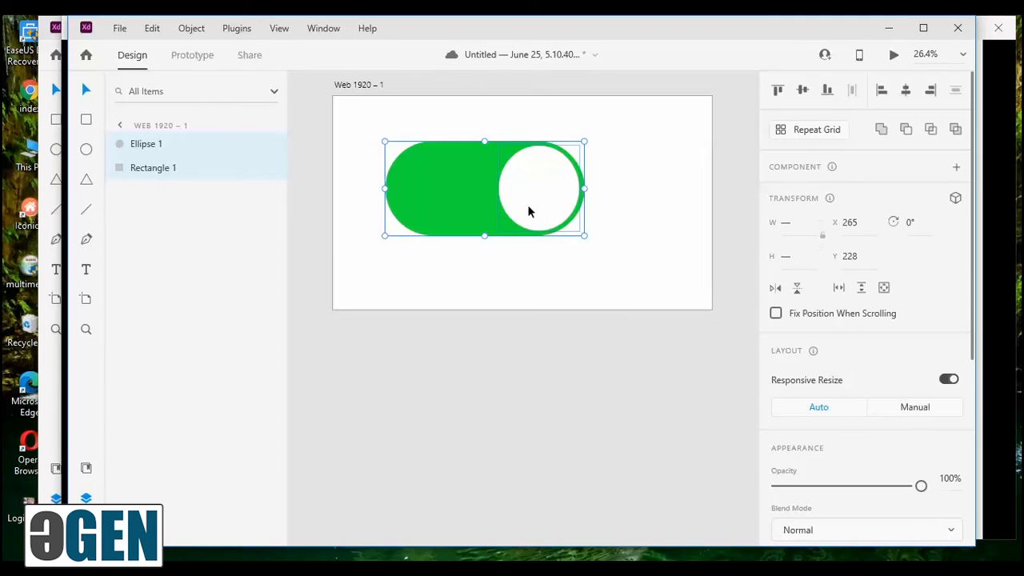
right_click(529, 211)
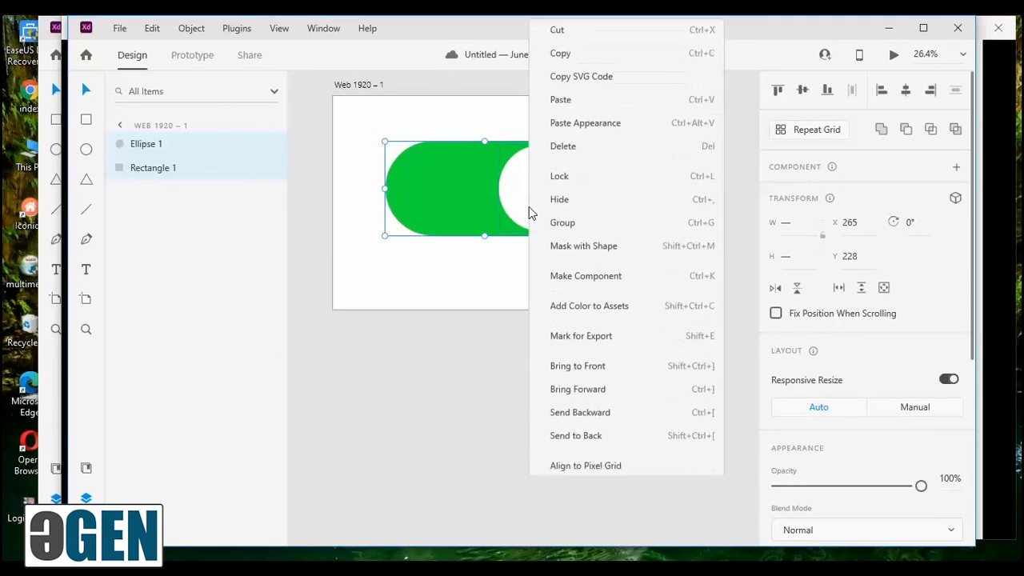
click(573, 230)
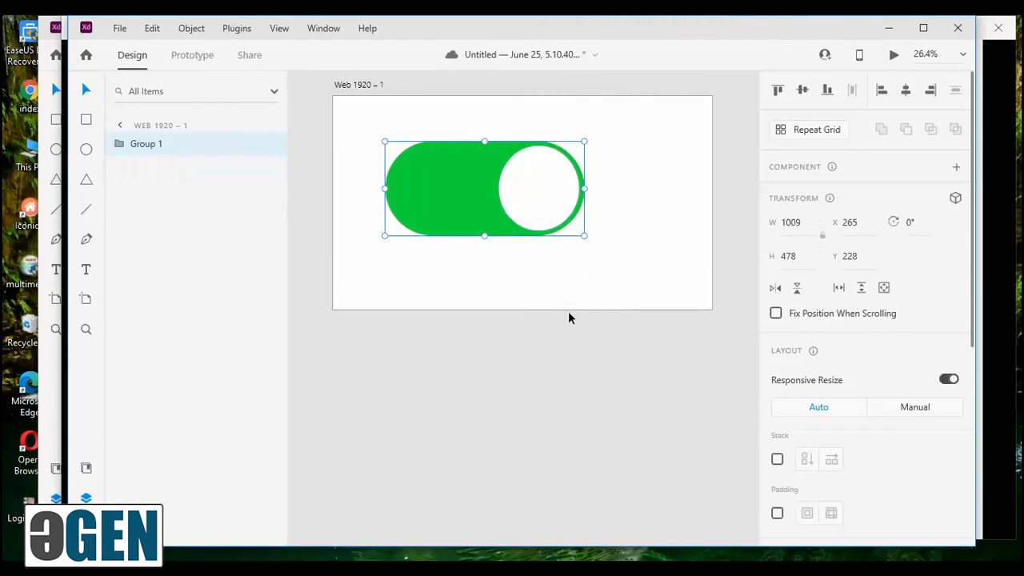
Duplicate the Web 1920 – 1 artboard with its toggle by copying and pasting it.
click(365, 91)
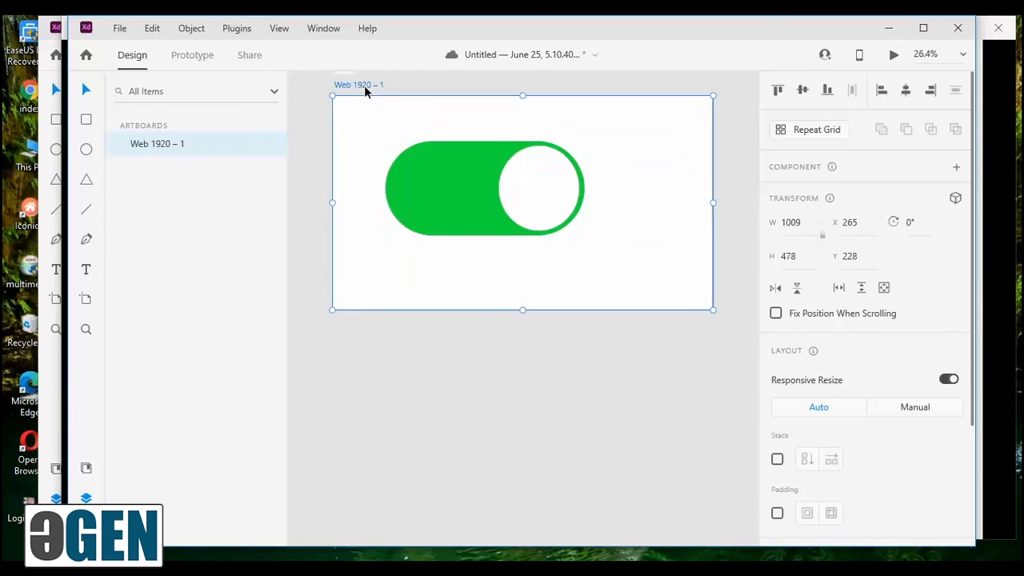
right_click(364, 91)
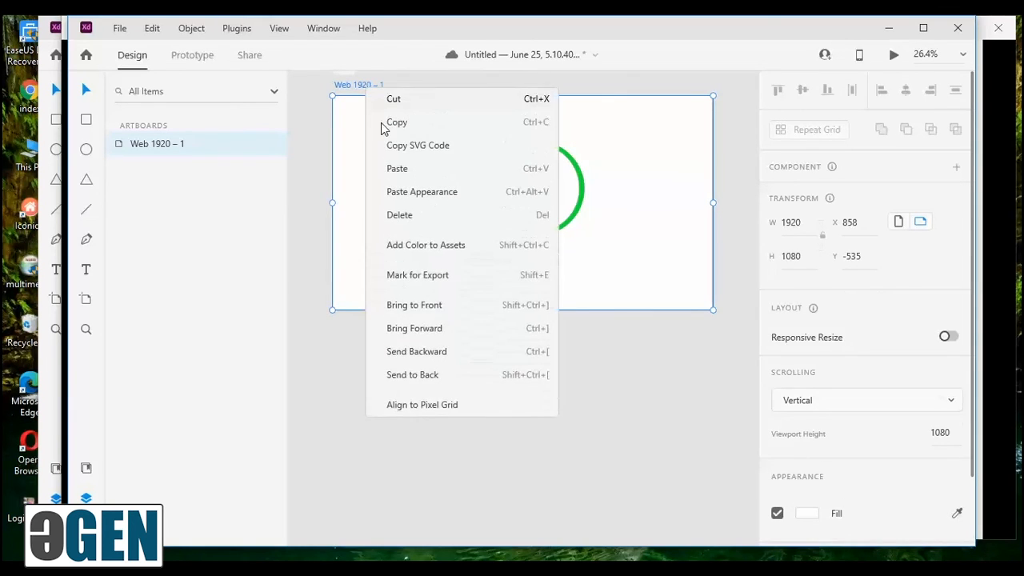
click(397, 123)
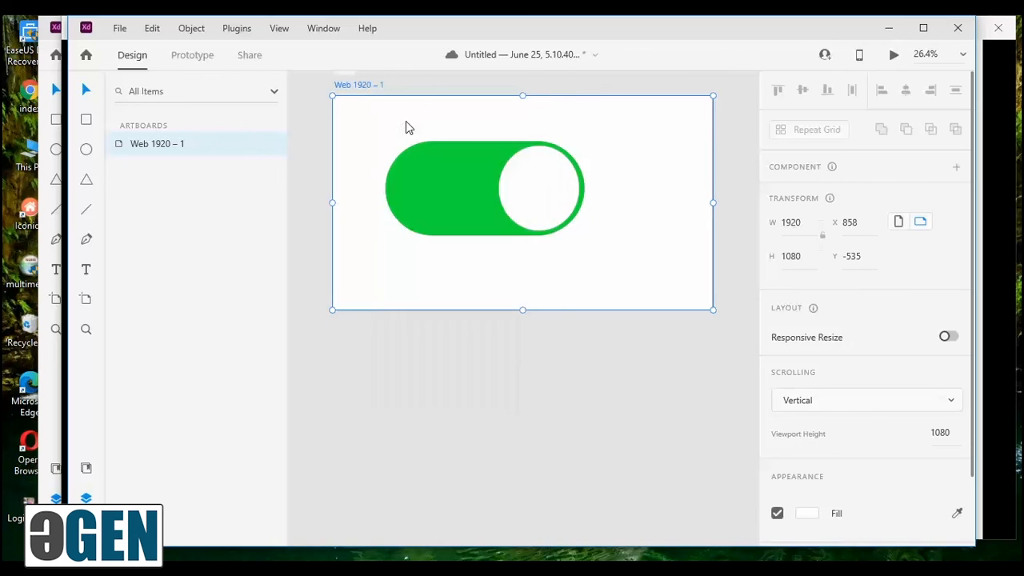
click(589, 408)
right_click(588, 408)
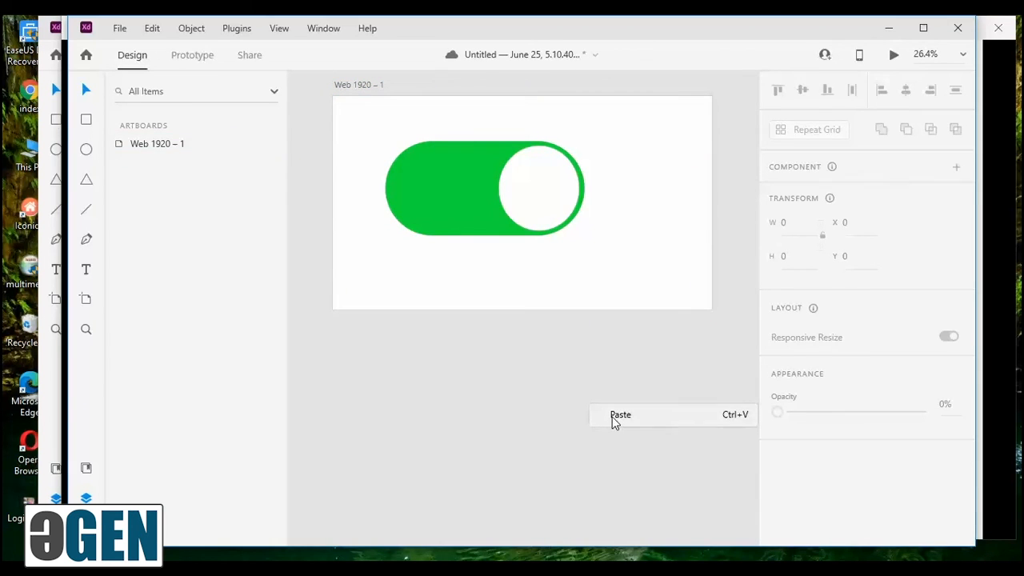
click(611, 420)
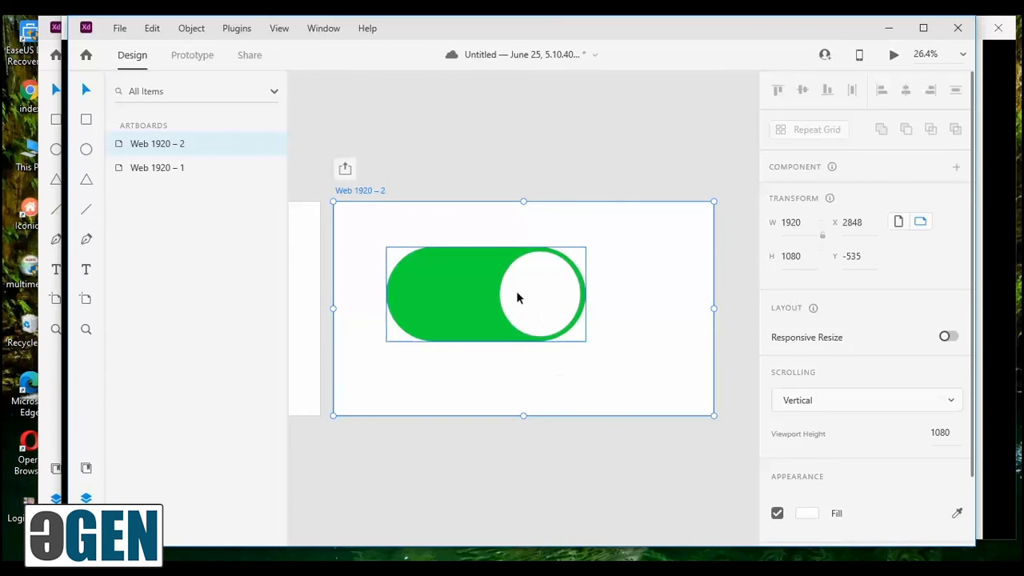
Change the fill of Rectangle 1 in the group on the Web 1920 – 2 artboard to grey-green, #BCCEC0.
click(476, 329)
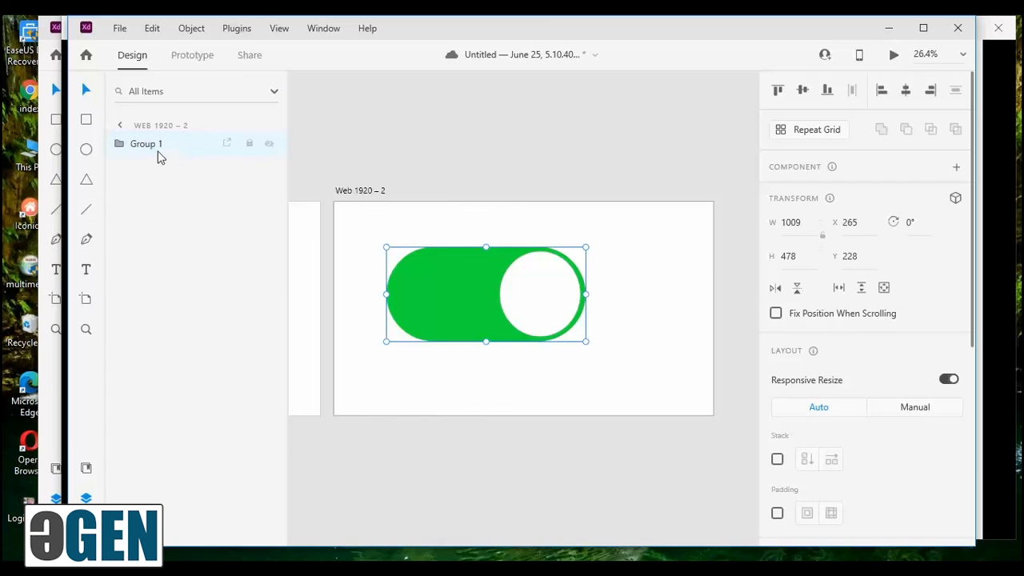
click(121, 144)
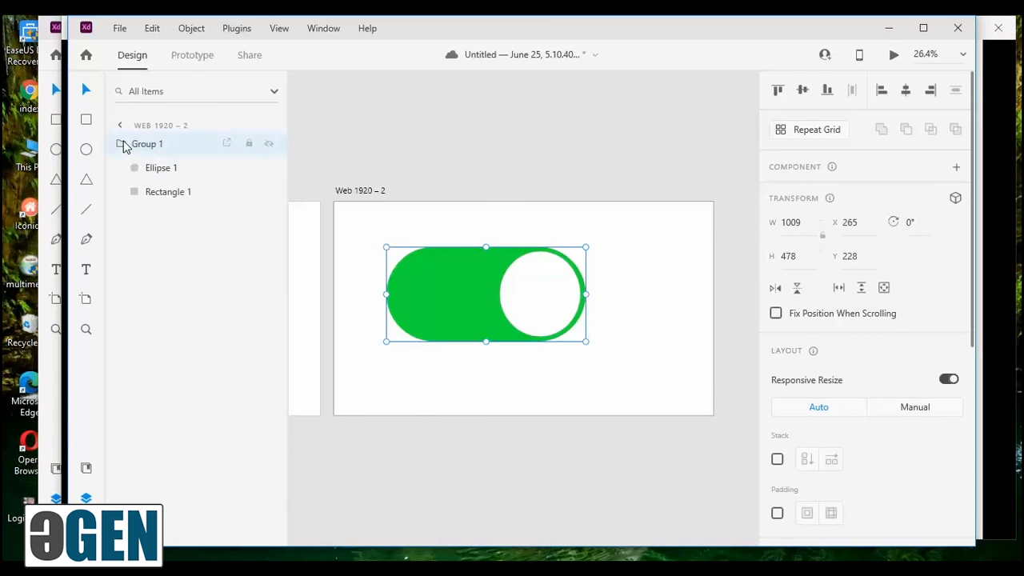
click(168, 192)
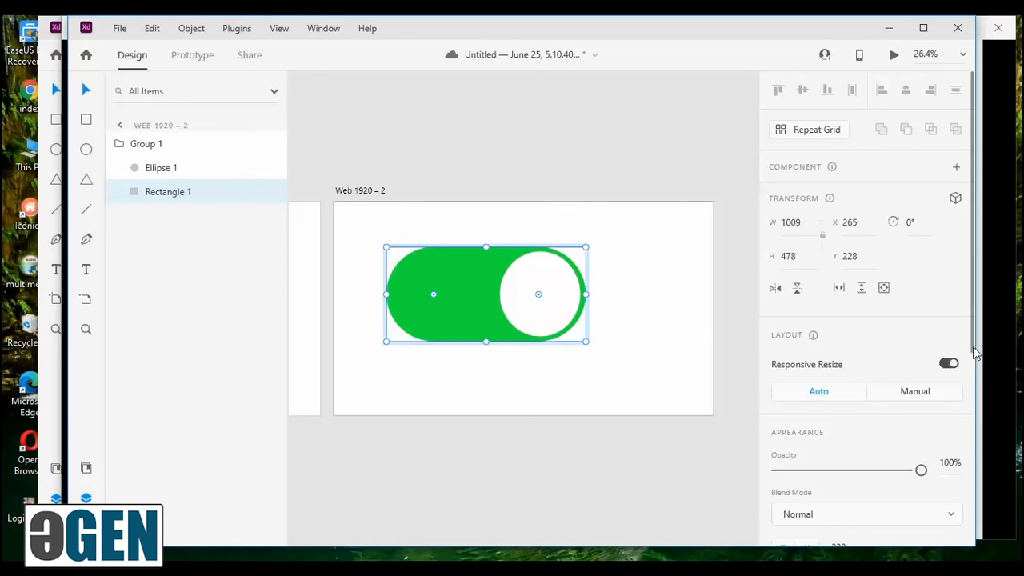
drag(976, 352, 990, 436)
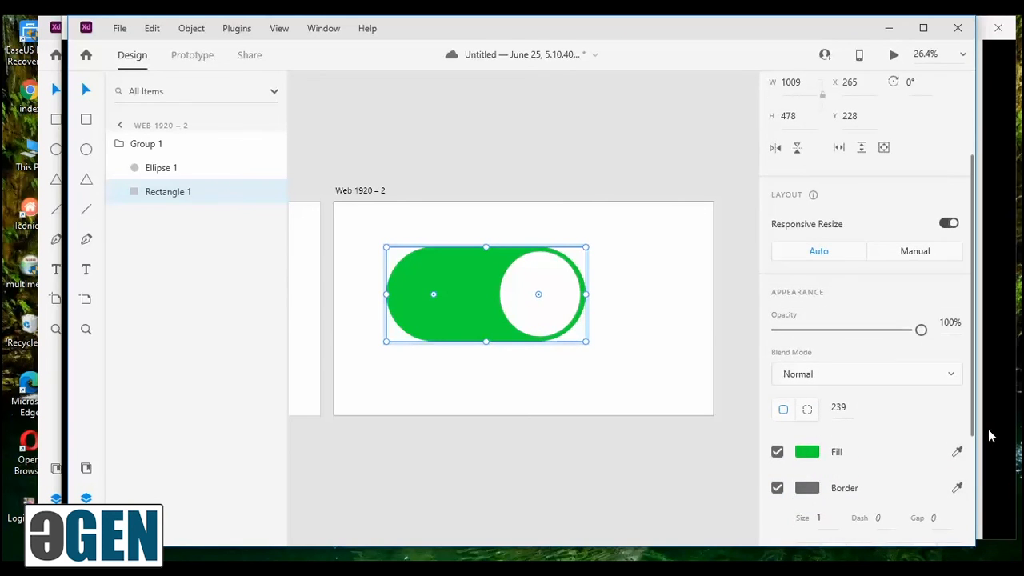
click(808, 453)
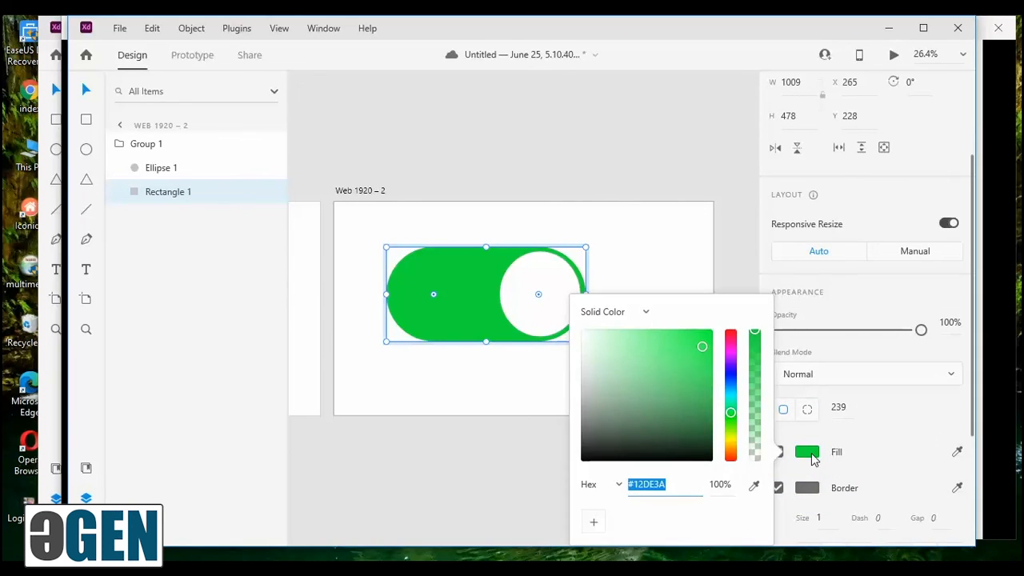
click(593, 354)
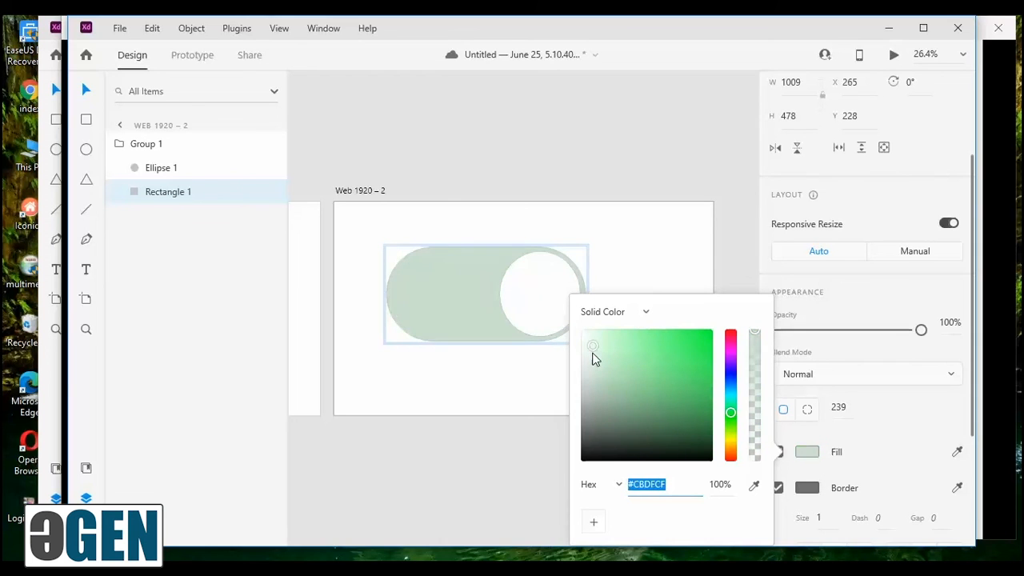
drag(592, 353, 591, 355)
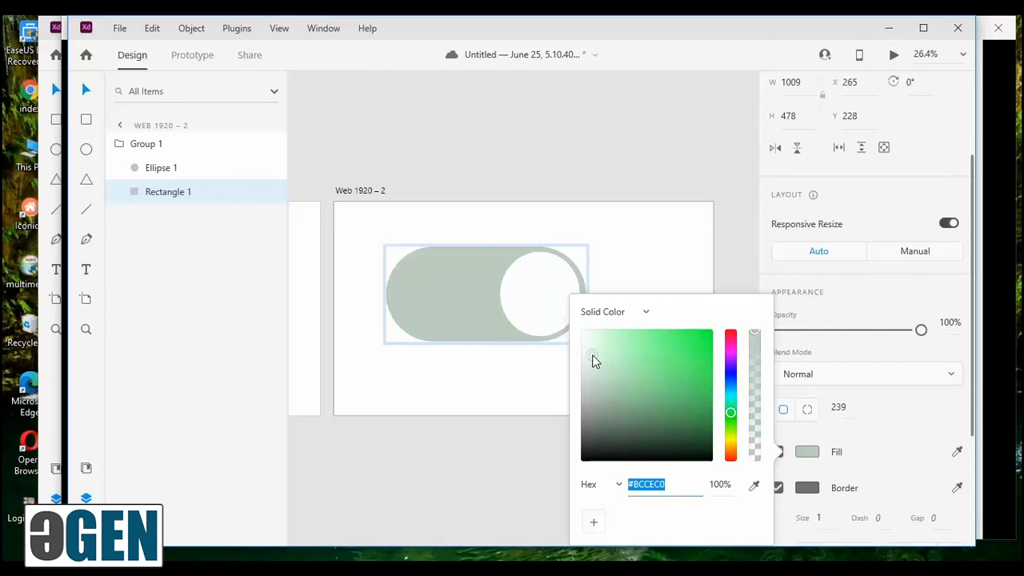
click(511, 443)
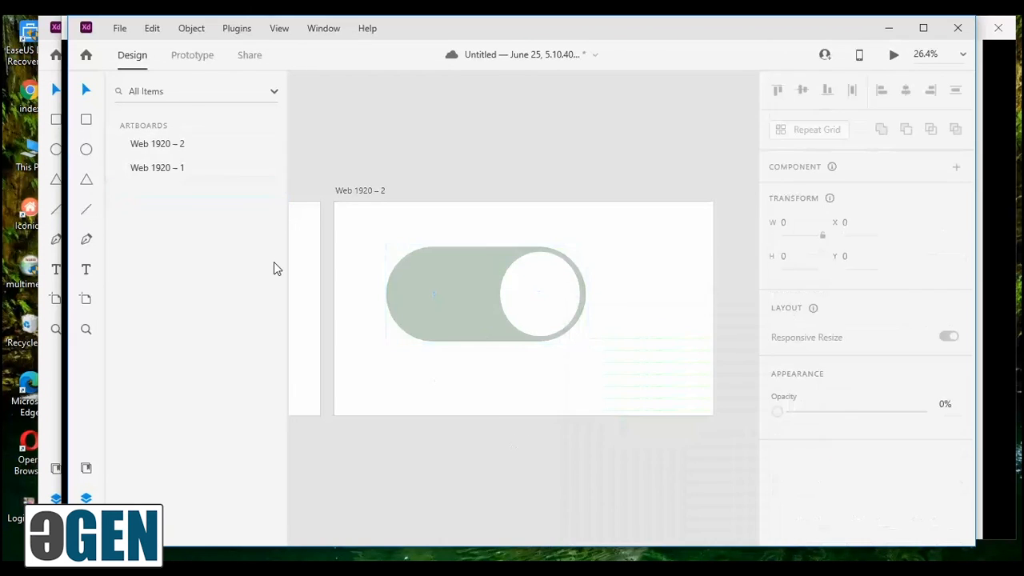
Move Ellipse 1 on Web 1920 – 2 to the left end of the grey-green shape, at about X 303, Y 251.
click(440, 303)
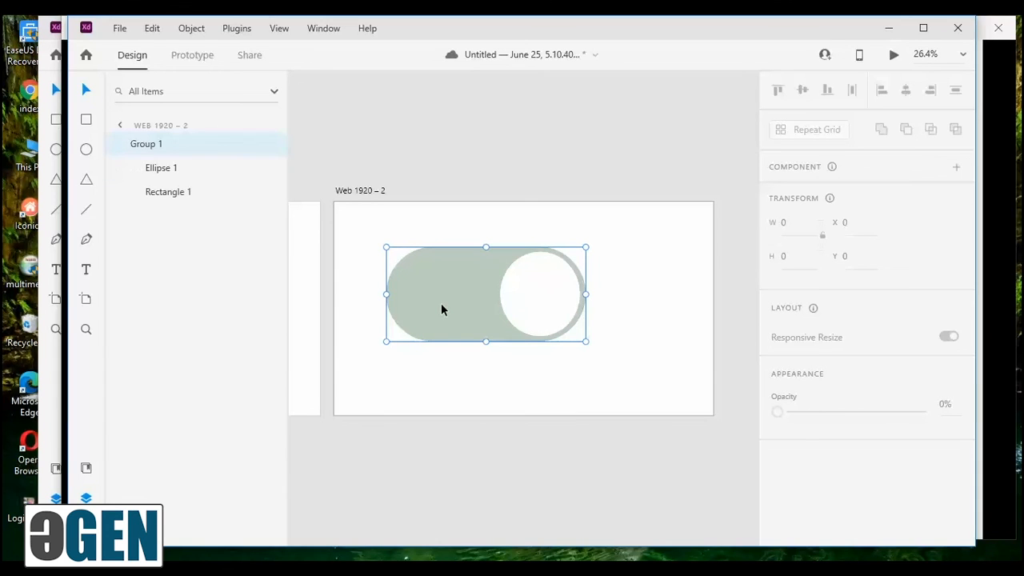
click(148, 168)
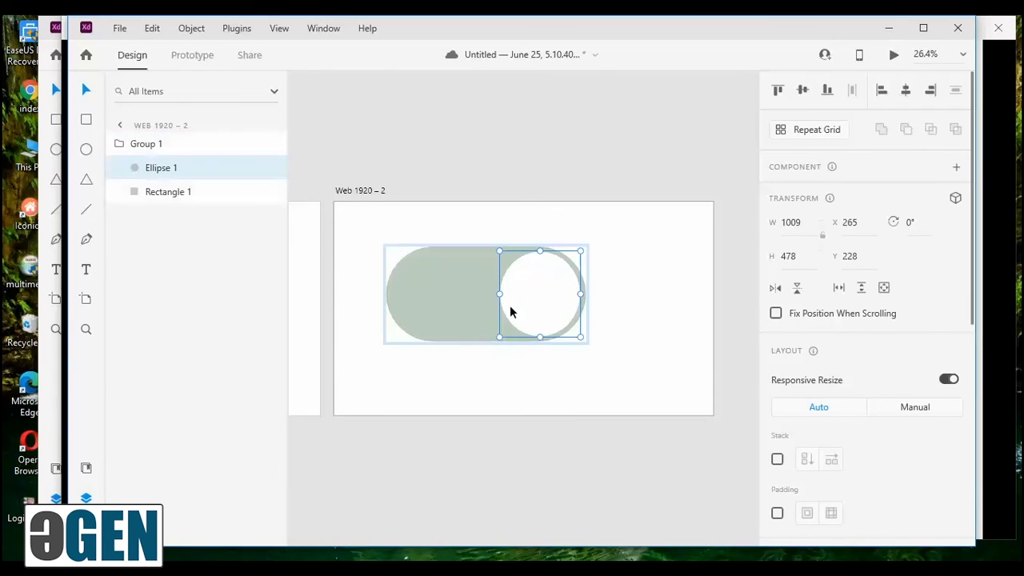
drag(528, 311, 422, 307)
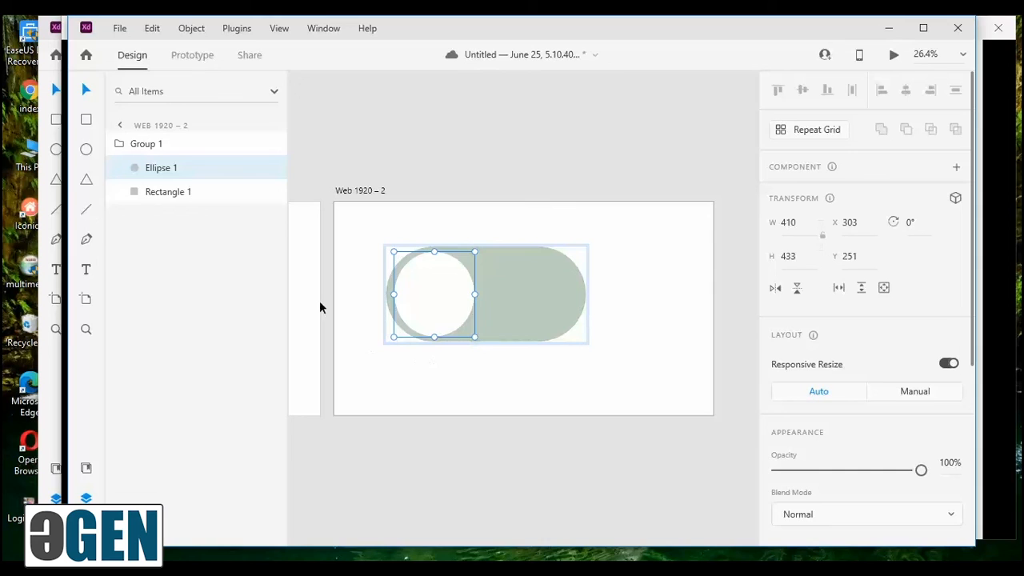
In Prototype mode, link Ellipse 1 on Web 1920 – 2 to the Web 1920 – 1 artboard with a Tap-triggered Dissolve transition.
click(192, 55)
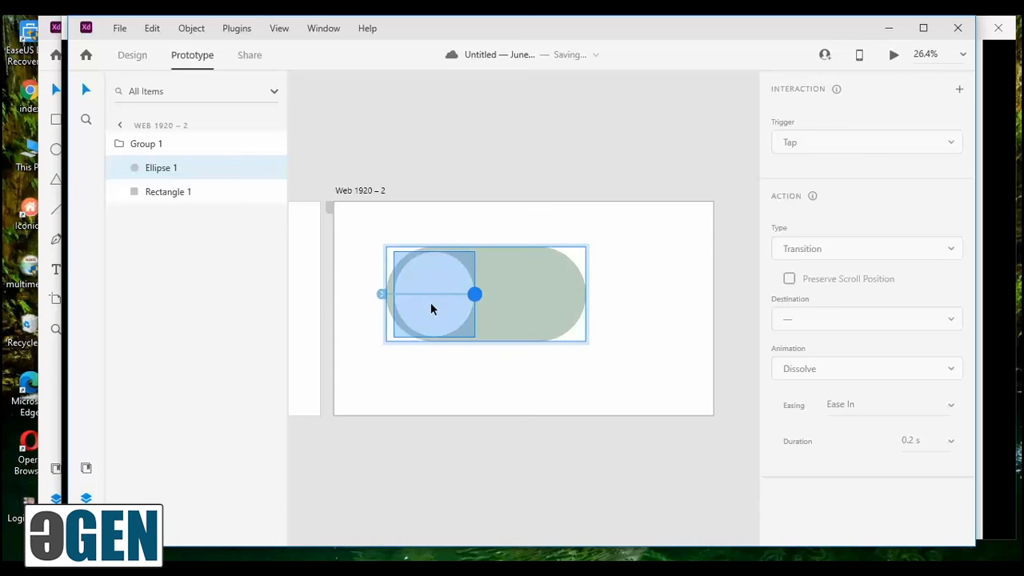
mouse_move(405, 303)
mouse_down()
mouse_move(330, 299)
mouse_move(425, 304)
mouse_up()
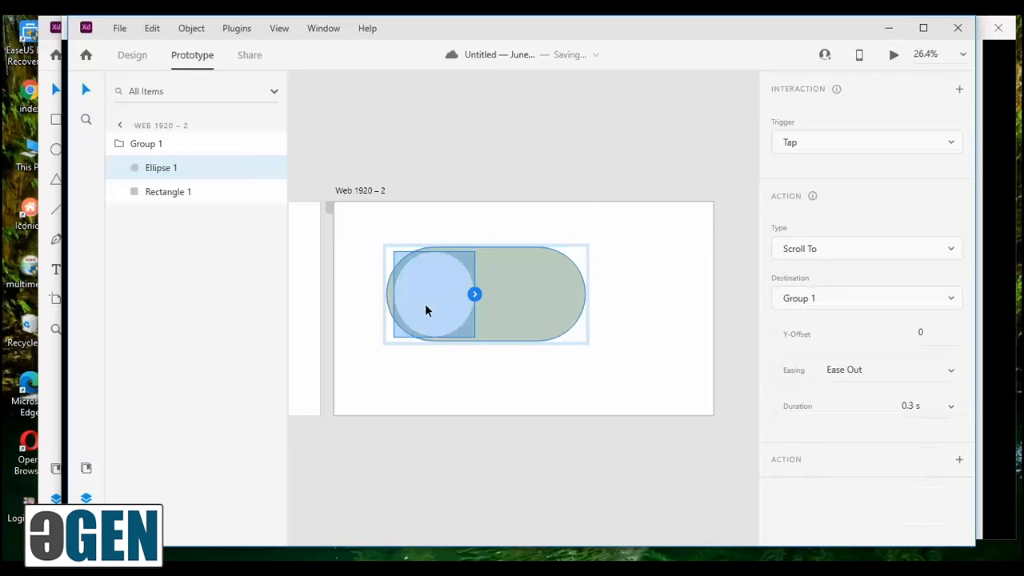
drag(474, 293, 315, 302)
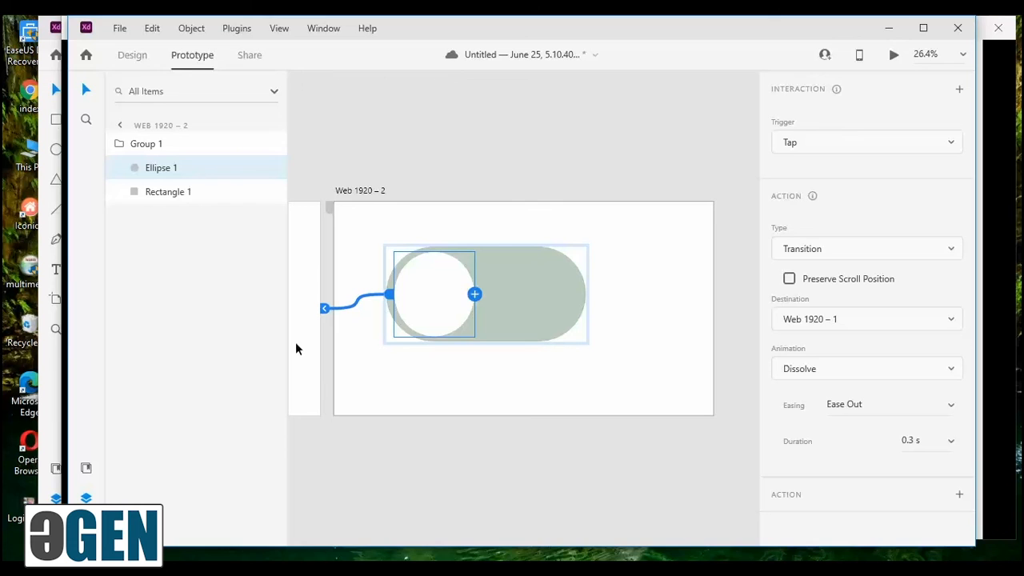
Link Ellipse 1 inside the green toggle group on Web 1920 – 1 to the Web 1920 – 2 artboard with a Tap-triggered Dissolve transition.
drag(330, 438, 282, 435)
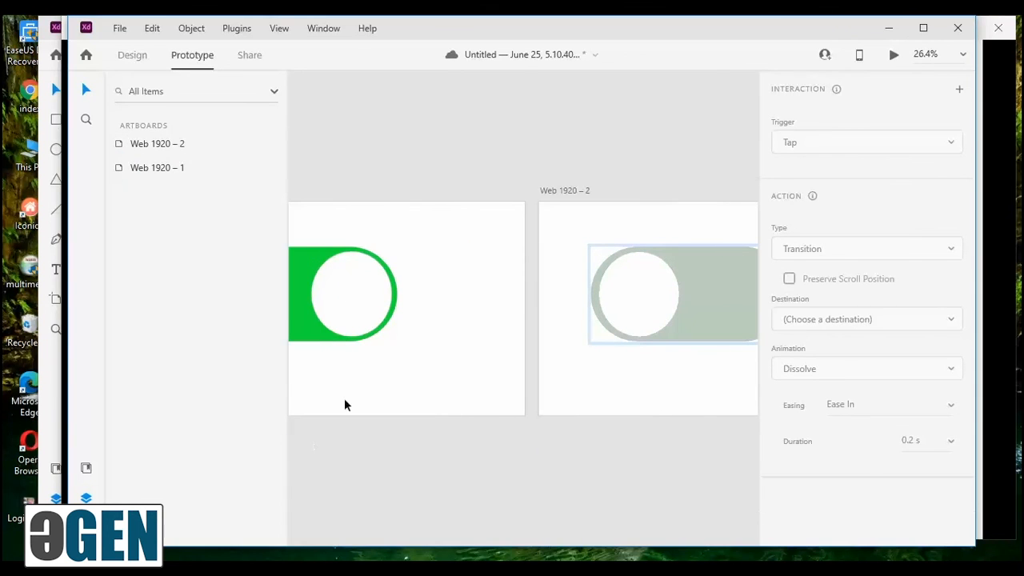
click(341, 302)
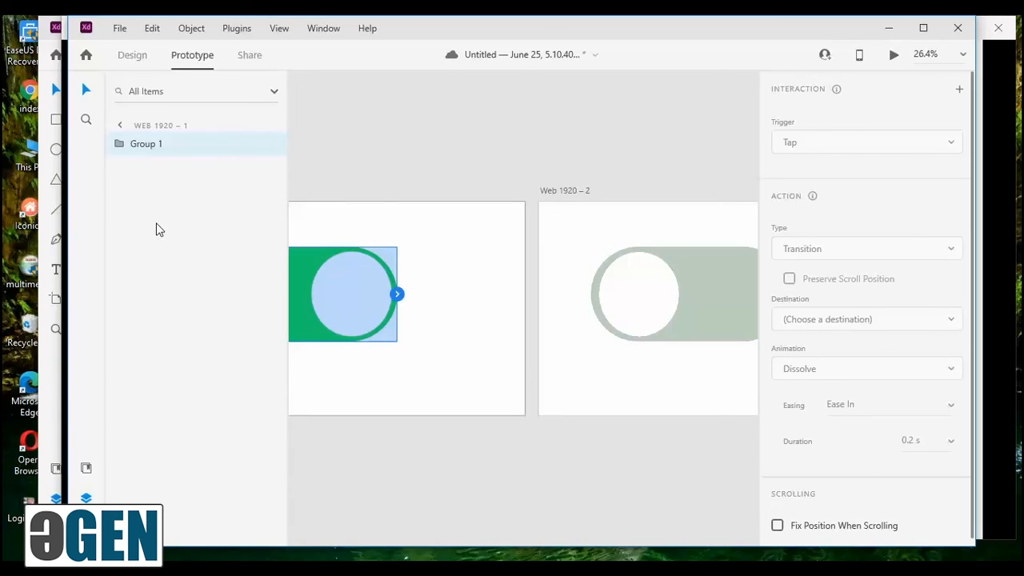
click(120, 145)
click(142, 176)
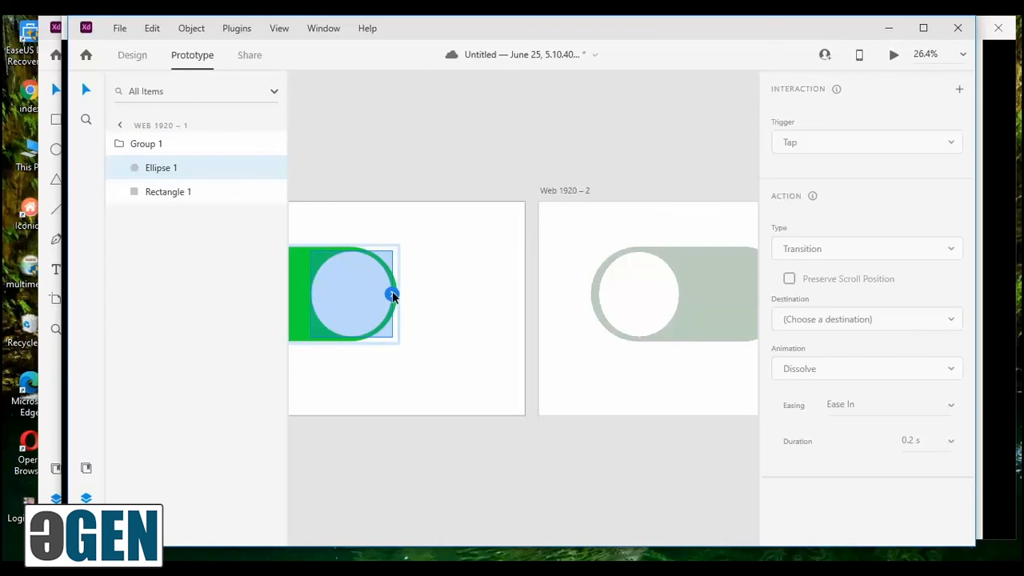
drag(397, 298, 556, 310)
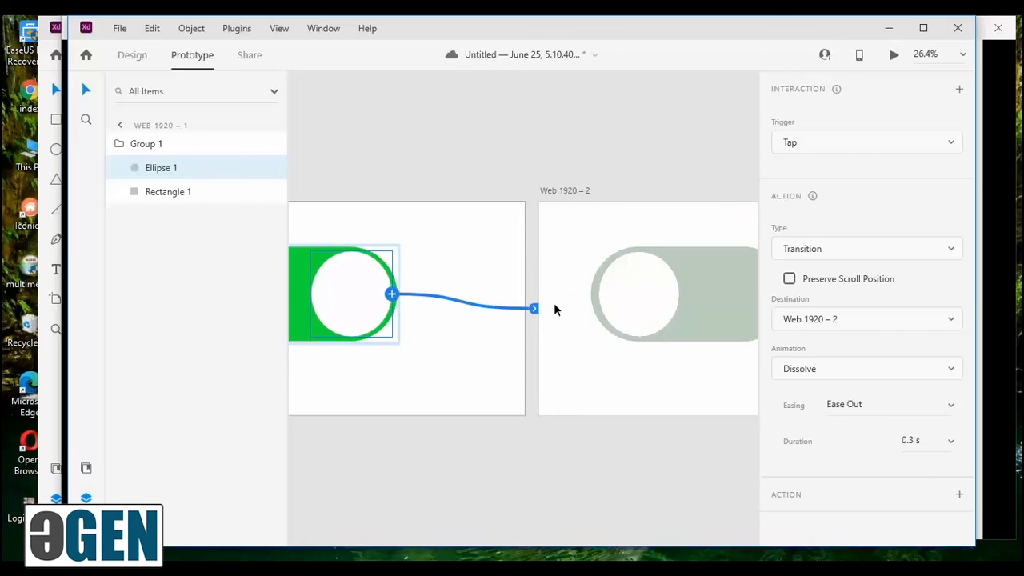
Preview the prototype and test the toggle by tapping the knob in both its green and grey-green states.
click(895, 56)
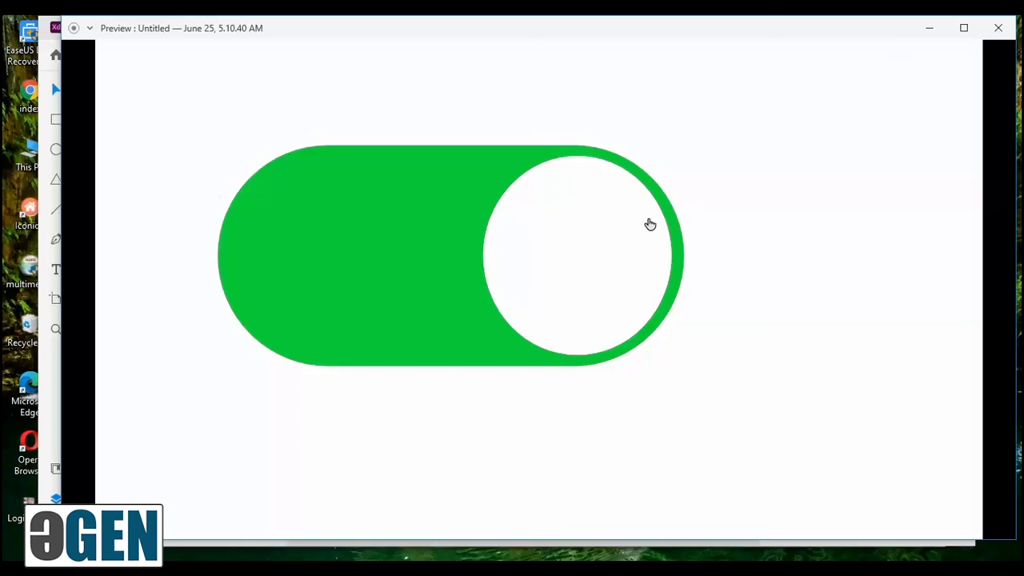
click(607, 250)
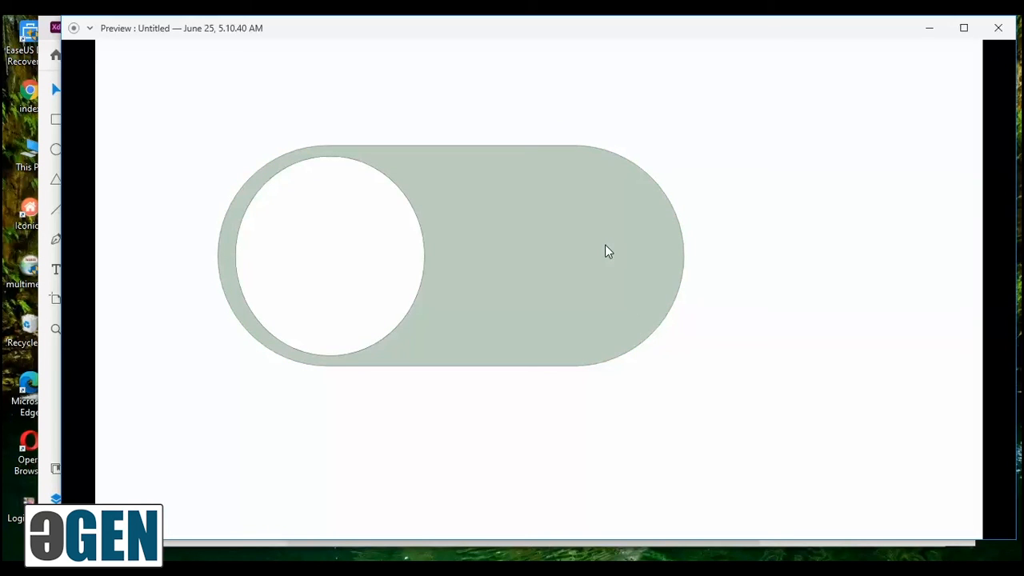
click(368, 278)
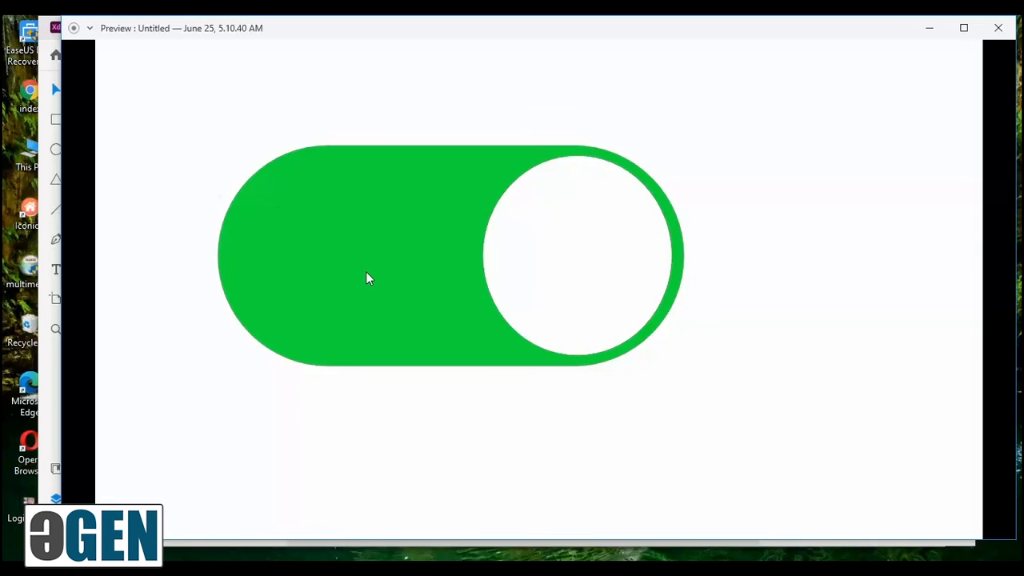